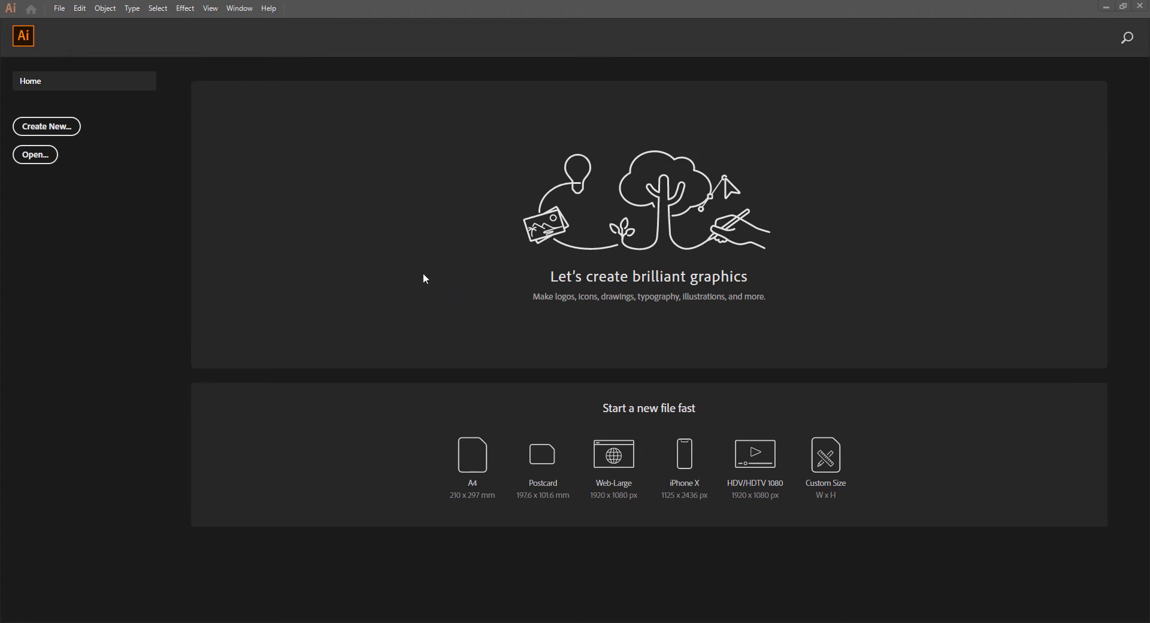
Create a new A4 landscape document (297 × 210 mm) from File > New.
left_click(59, 9)
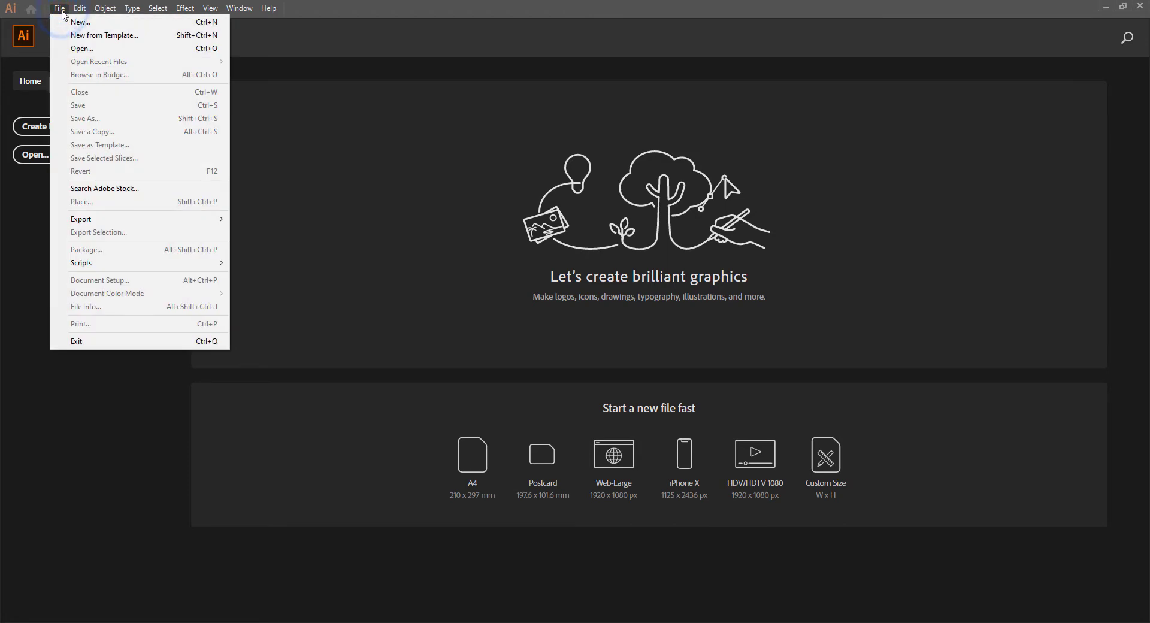
key("Down")
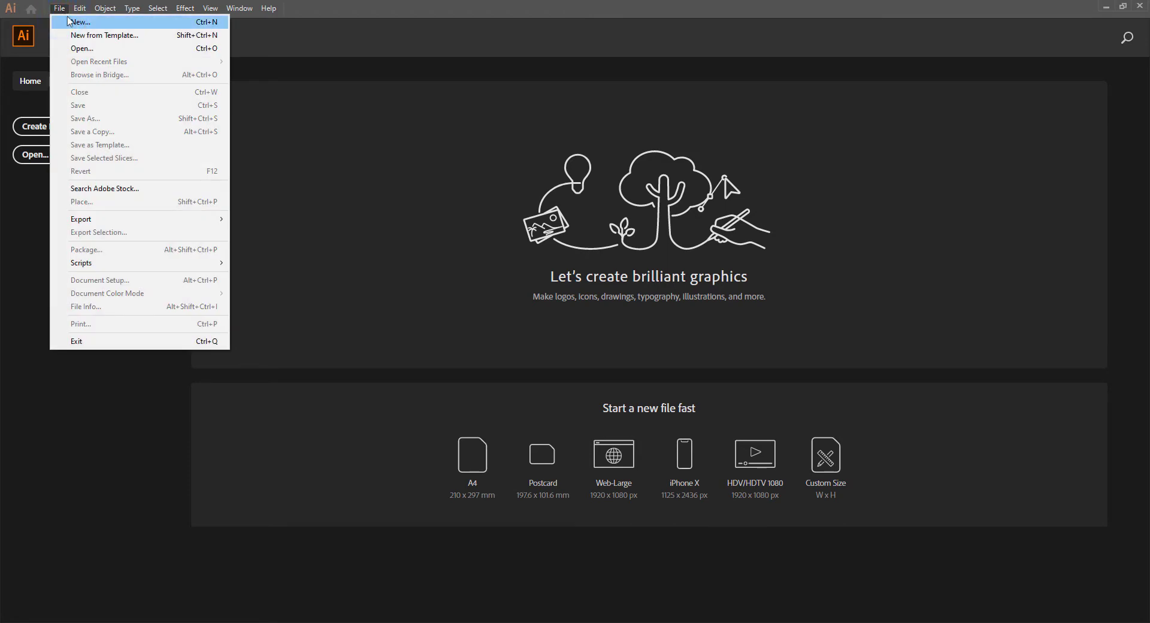
left_click(73, 23)
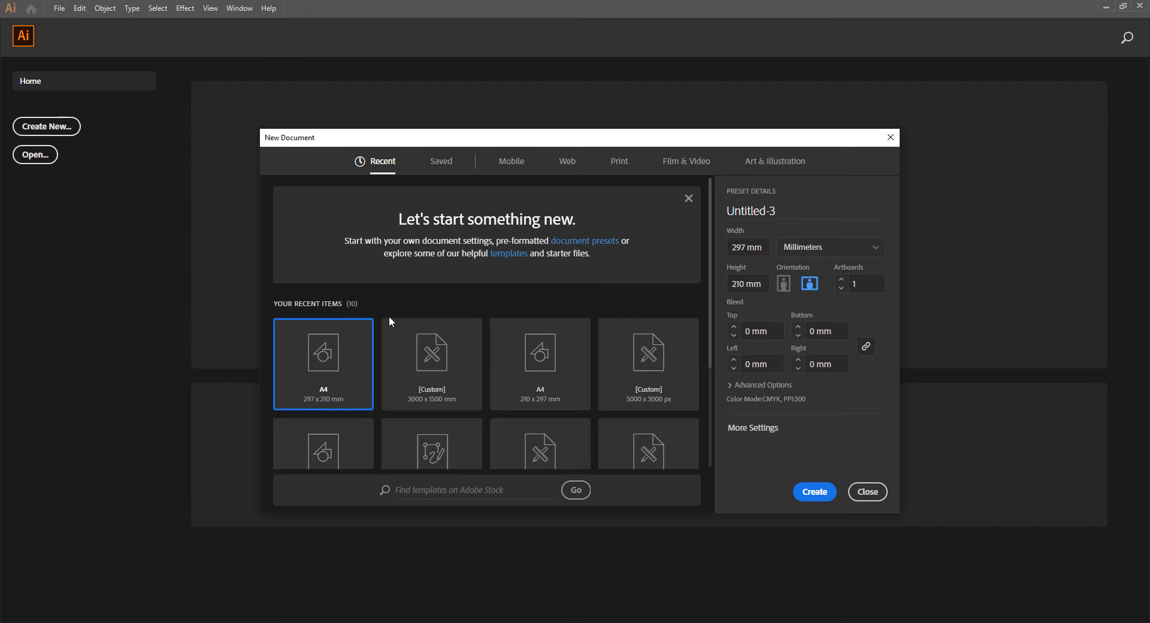
left_click(346, 372)
left_click(816, 491)
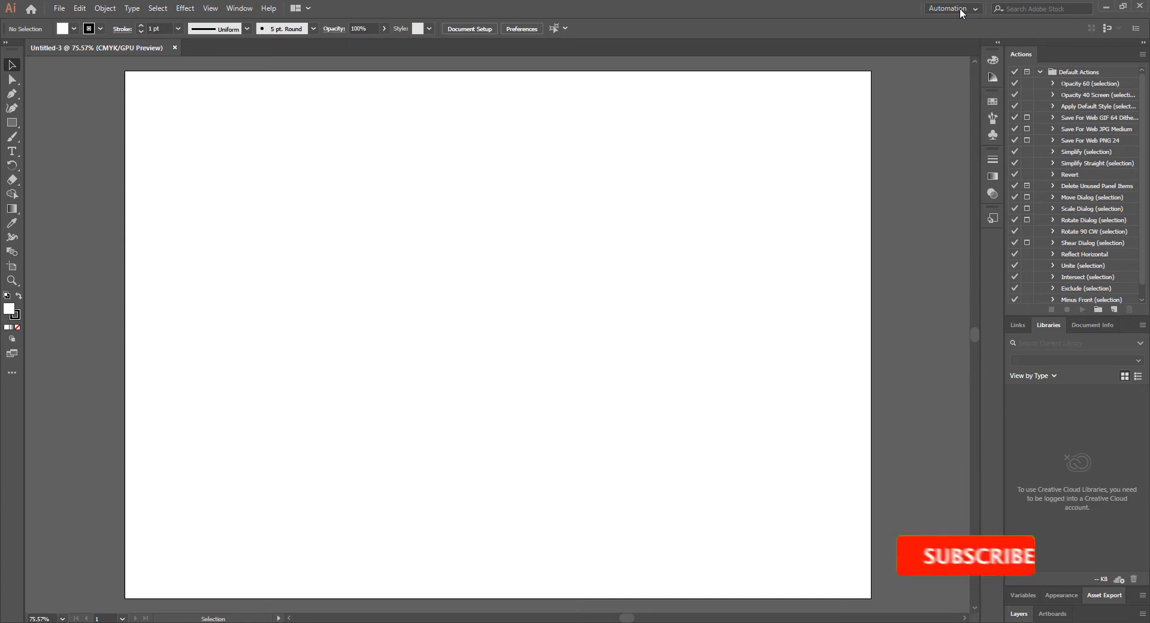
Switch the workspace from Automation to Essentials Classic.
left_click(973, 9)
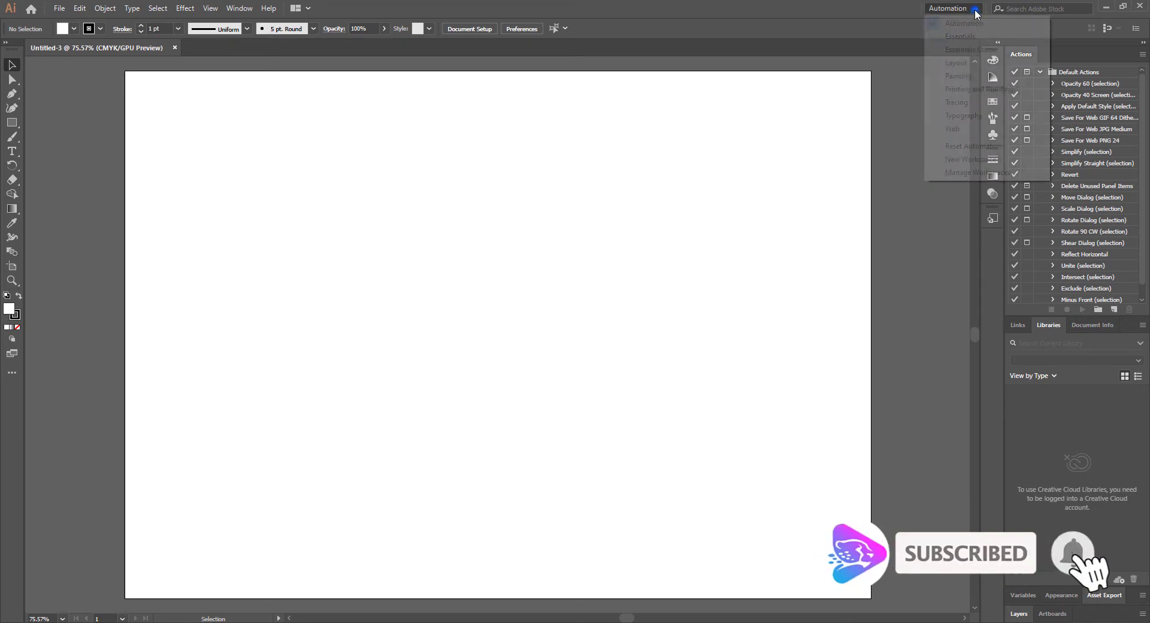
key("Down")
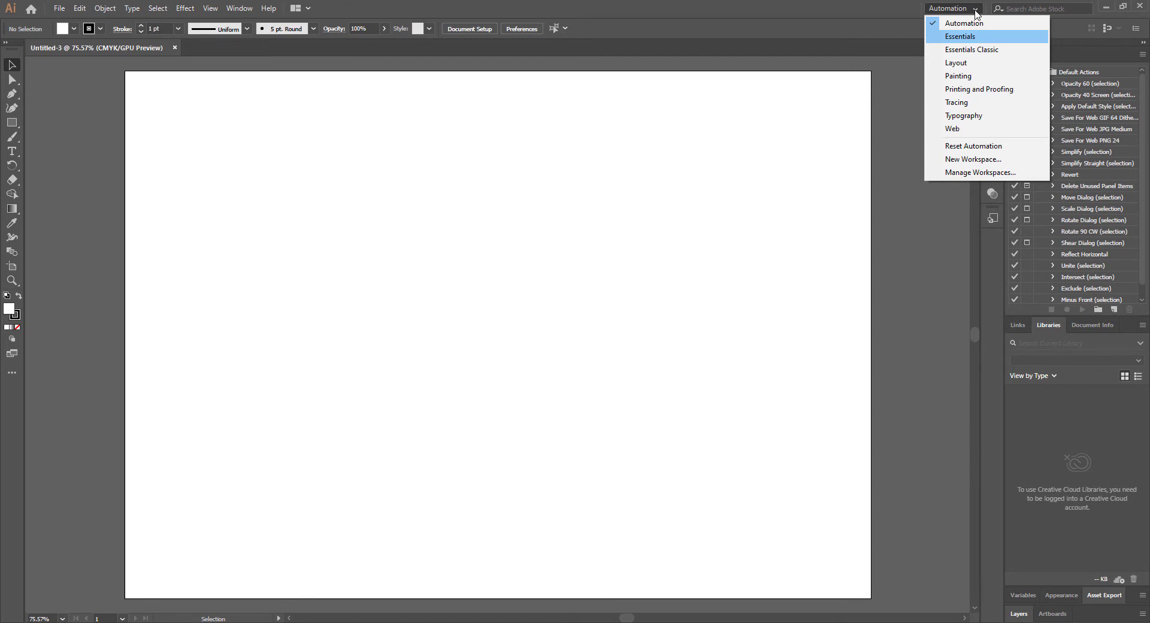
key("Down")
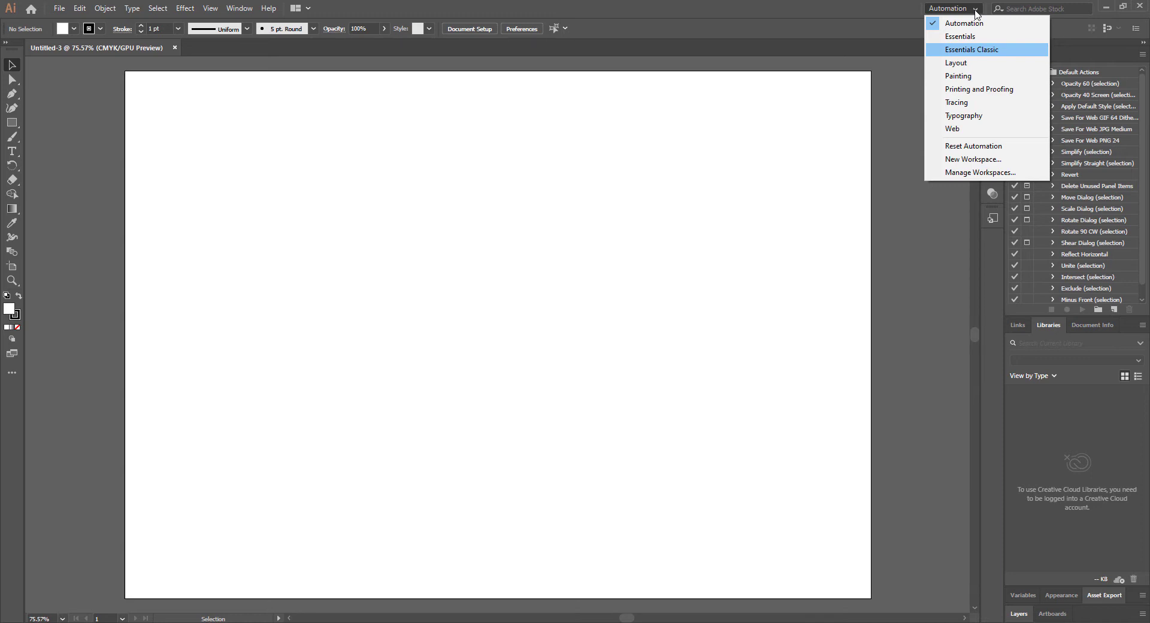
left_click(976, 50)
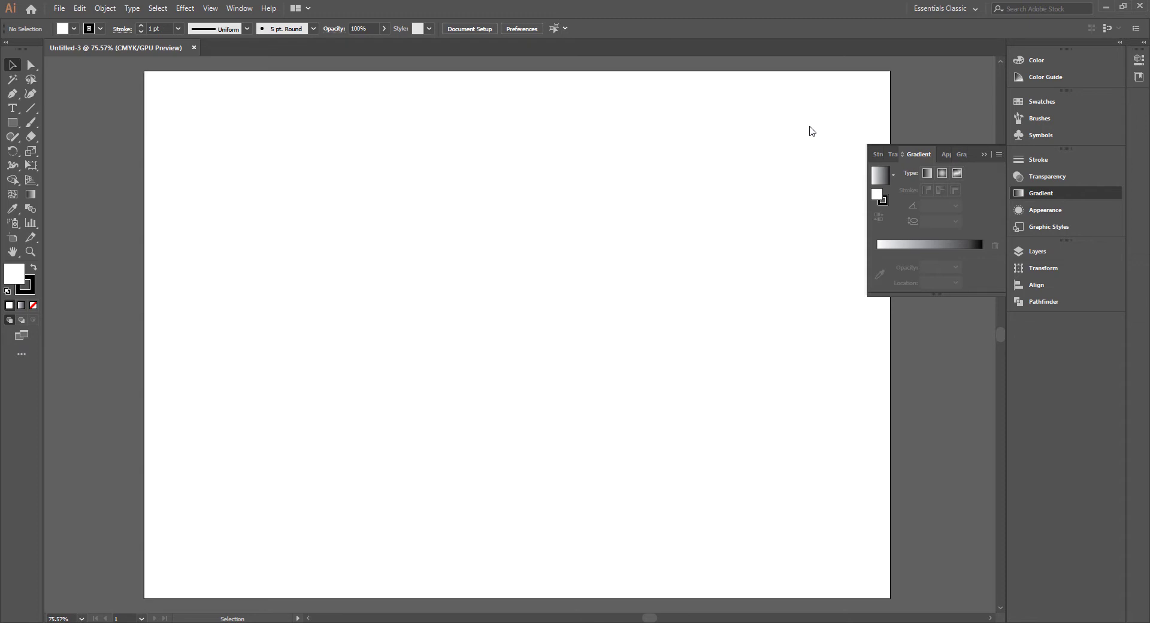
left_click(984, 155)
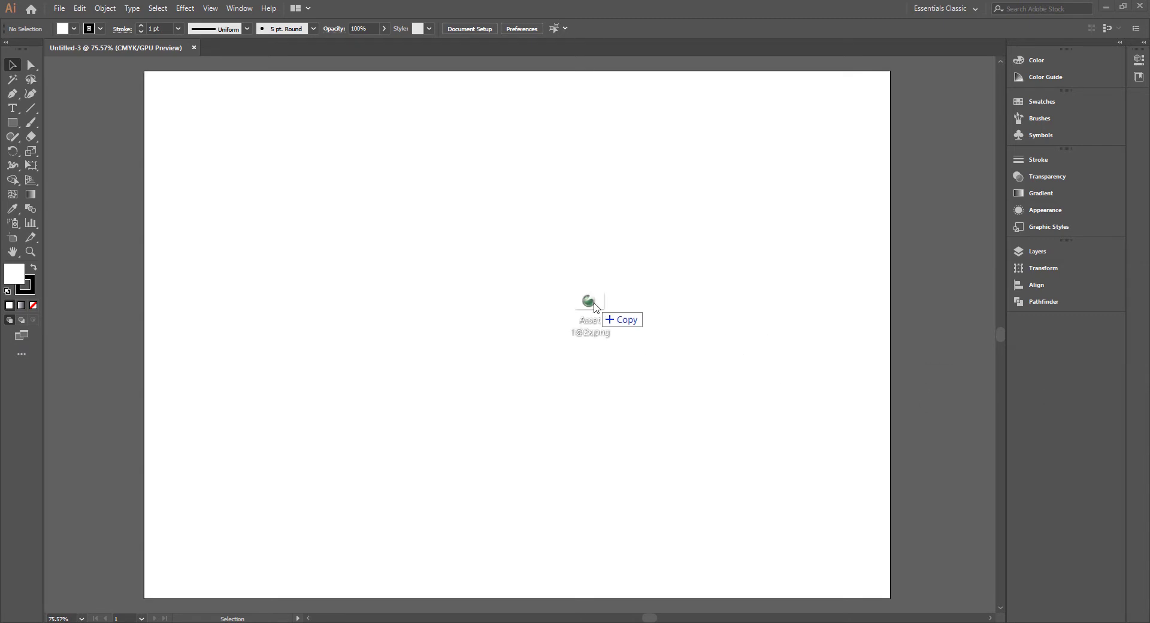
left_click_drag(694, 336, 593, 305)
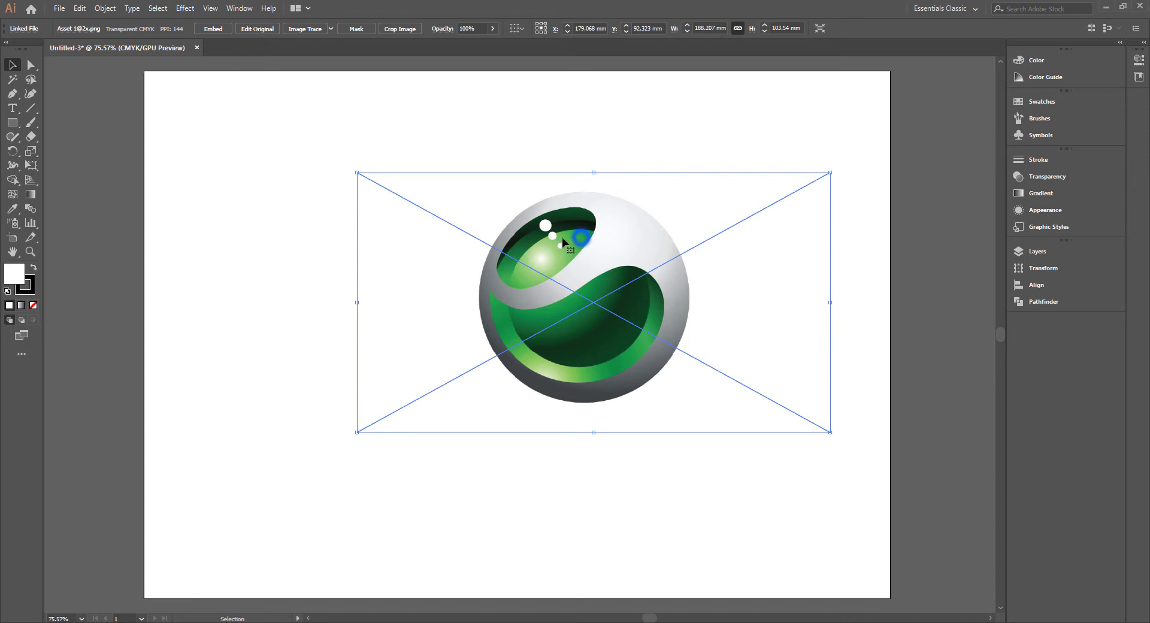
left_click_drag(616, 245, 565, 250)
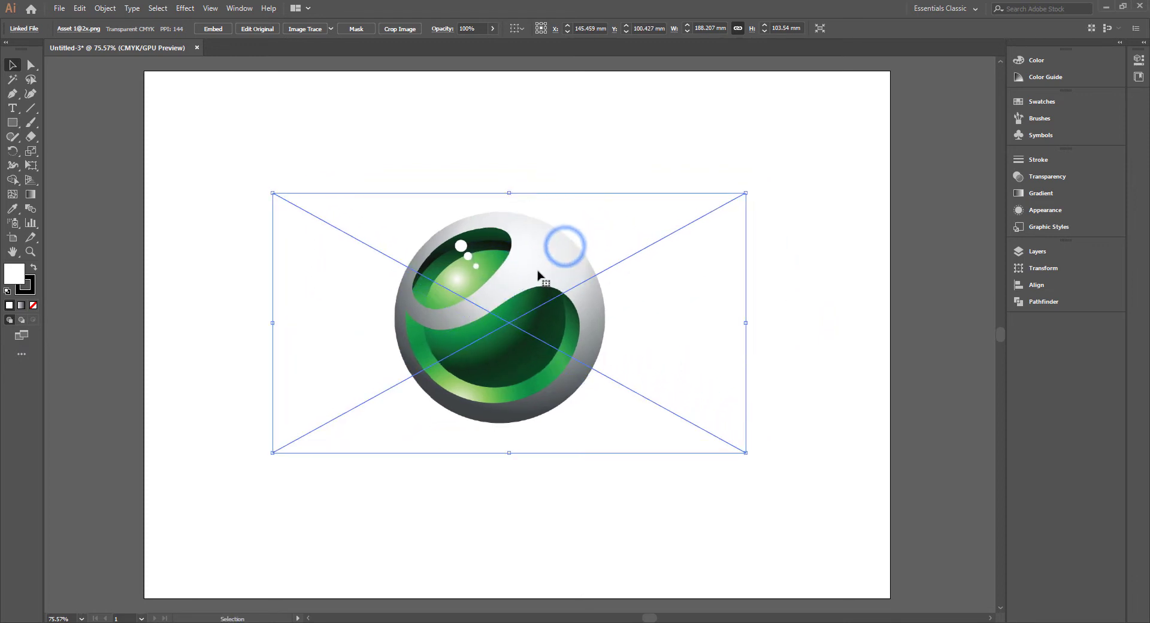
mouse_move(564, 251)
left_mouse_down()
mouse_move(548, 270)
mouse_move(548, 249)
left_mouse_up()
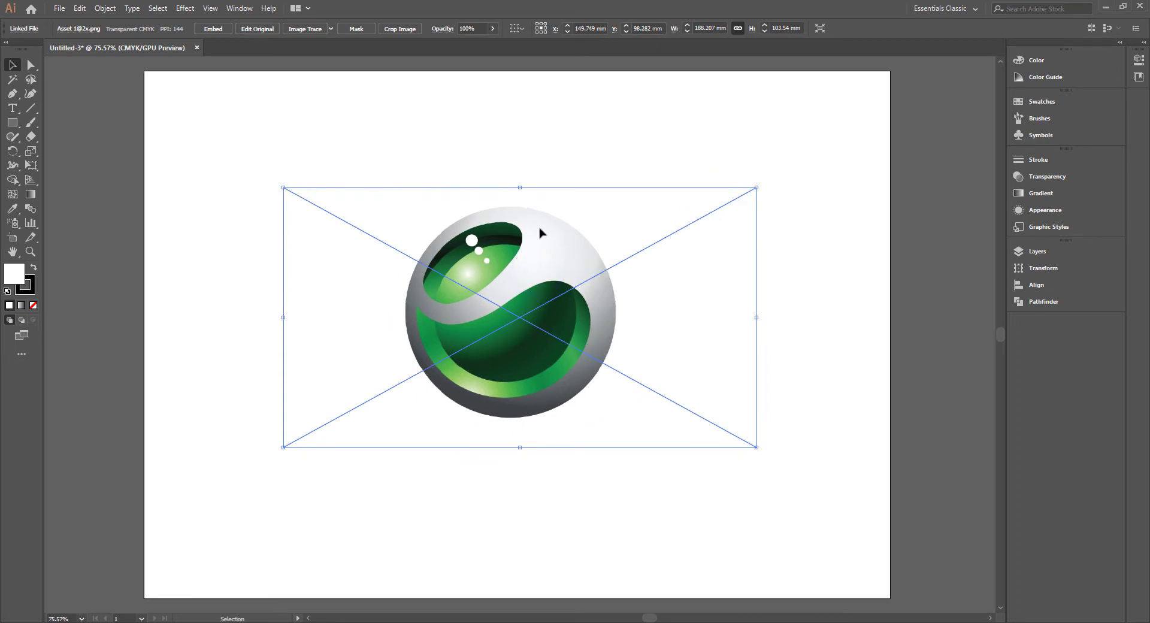
Reselect the sphere image and snap it to the artboard centre.
left_click(504, 154)
left_click(514, 269)
mouse_move(516, 268)
left_mouse_down()
mouse_move(510, 292)
mouse_move(531, 265)
left_mouse_up()
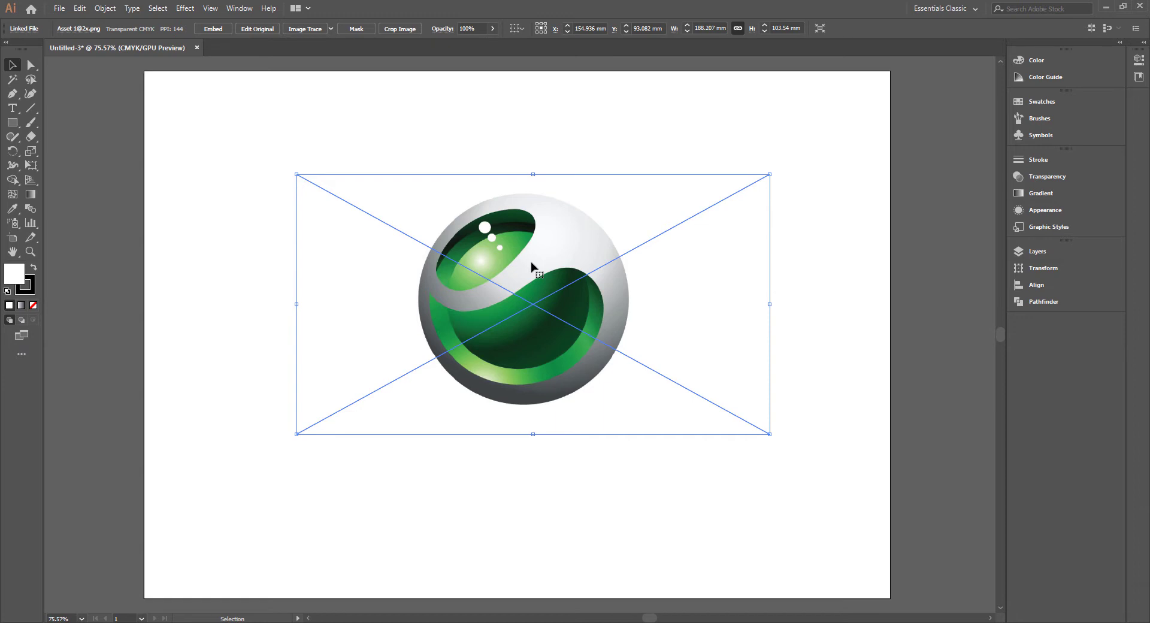
left_click_drag(531, 264, 519, 274)
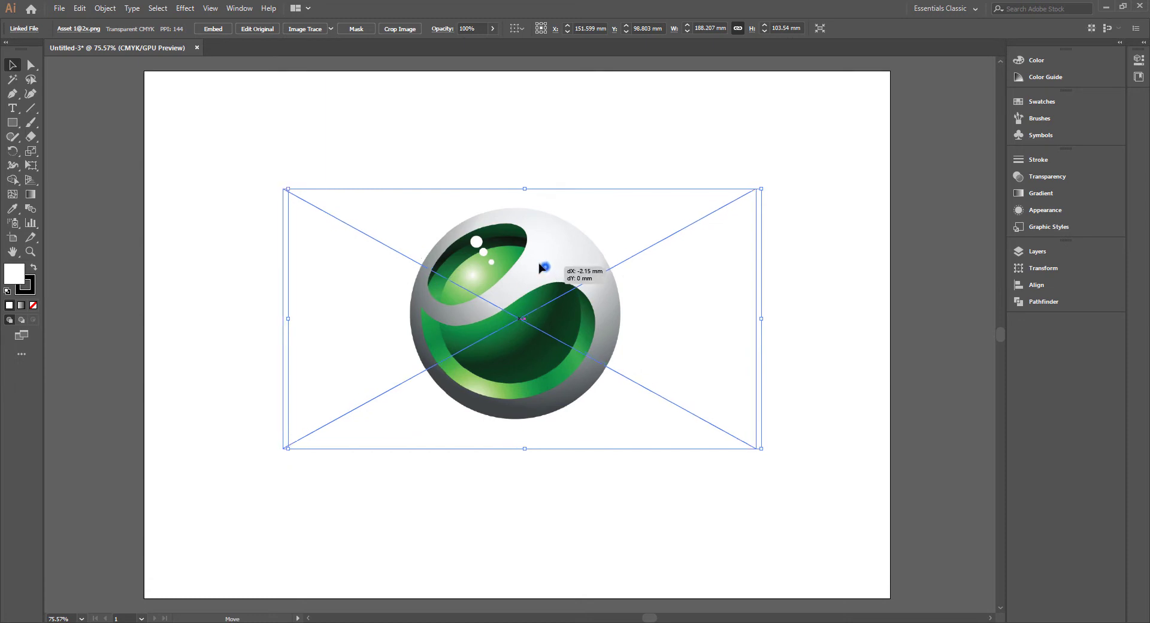
left_click_drag(520, 275, 540, 267)
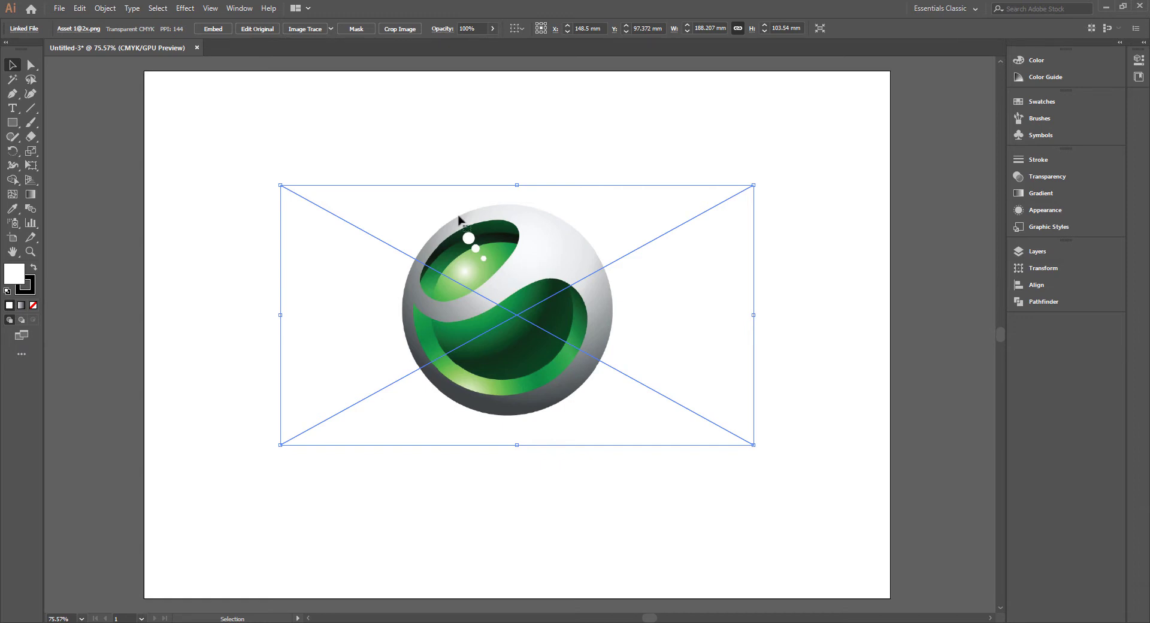
Lock the sphere image with Object > Lock > Selection.
left_click(106, 8)
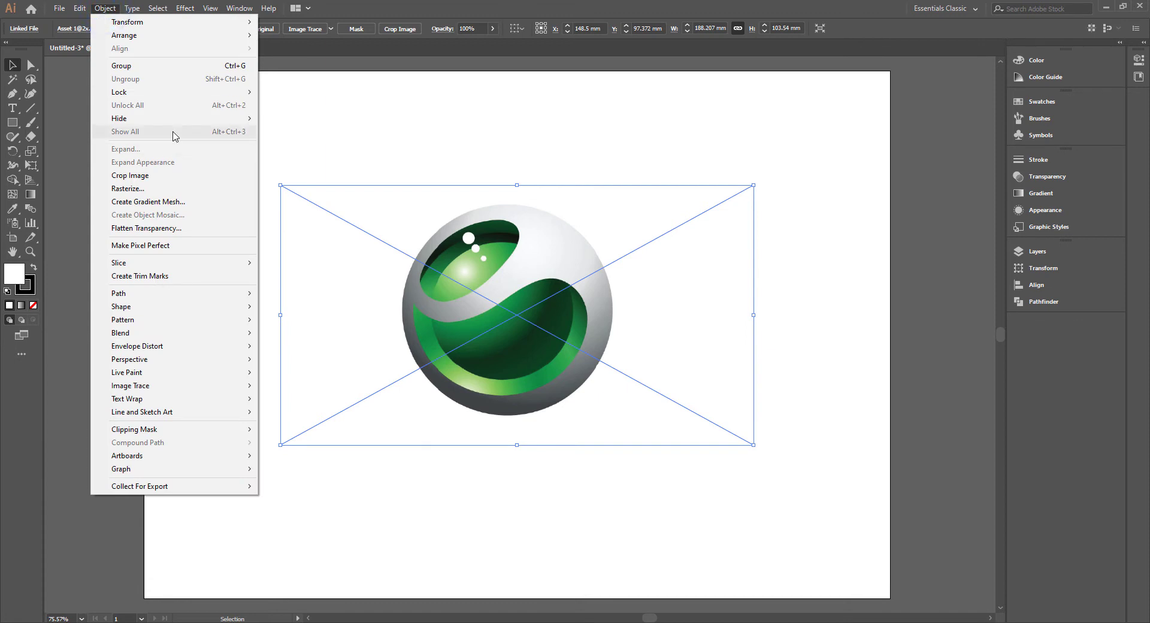
mouse_move(118, 91)
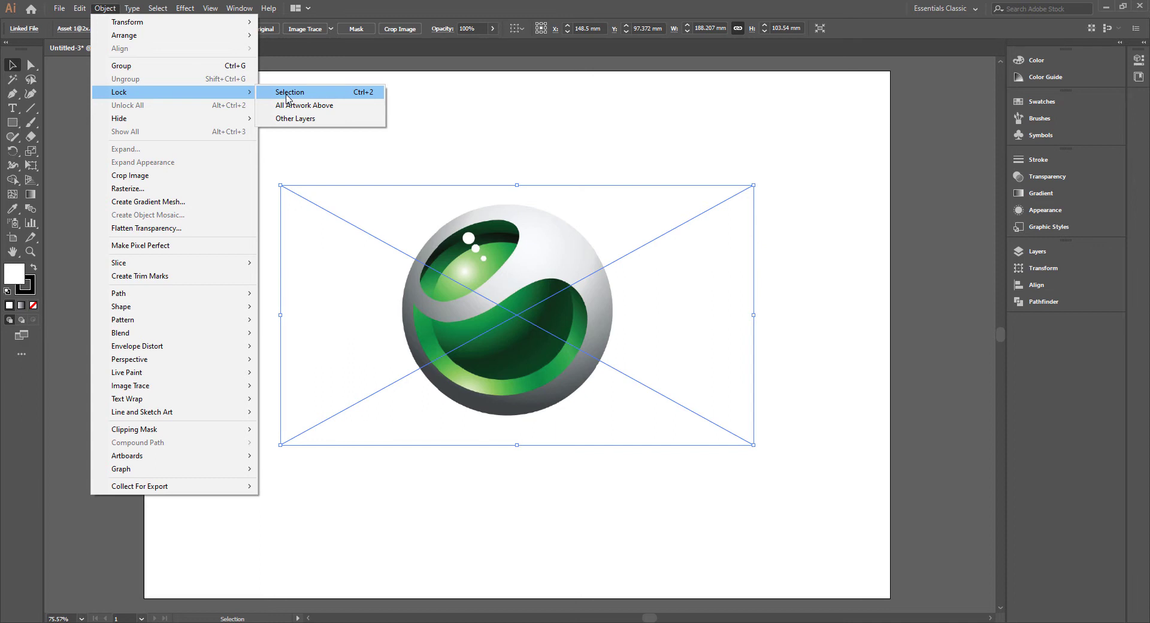
left_click(287, 94)
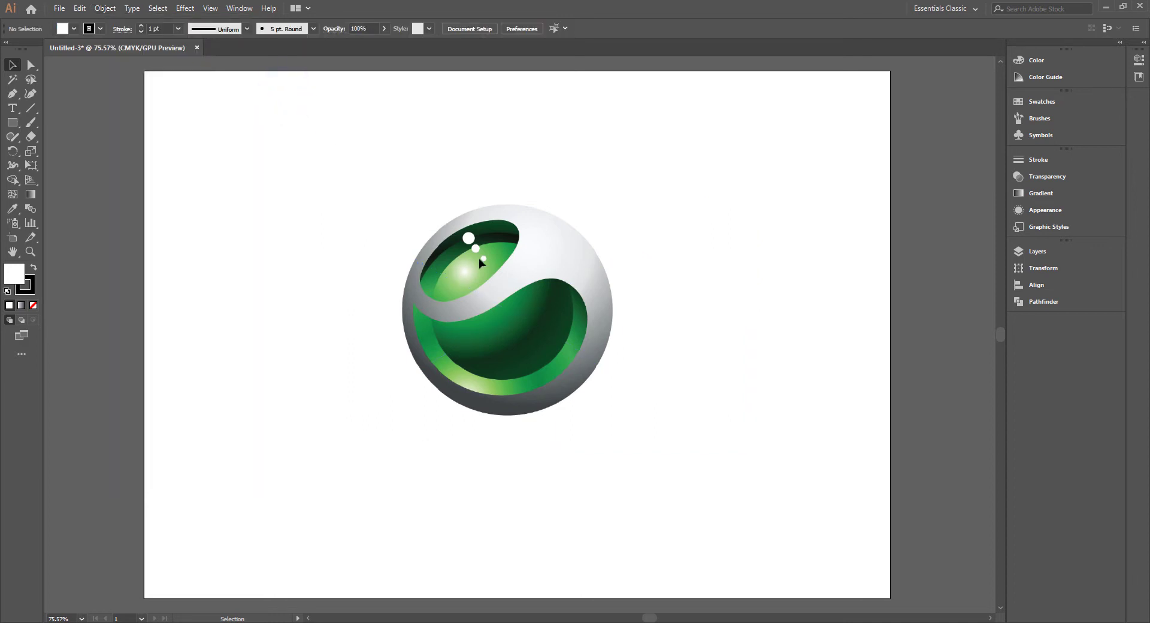
left_click(489, 289)
left_click(415, 312)
left_click(415, 236)
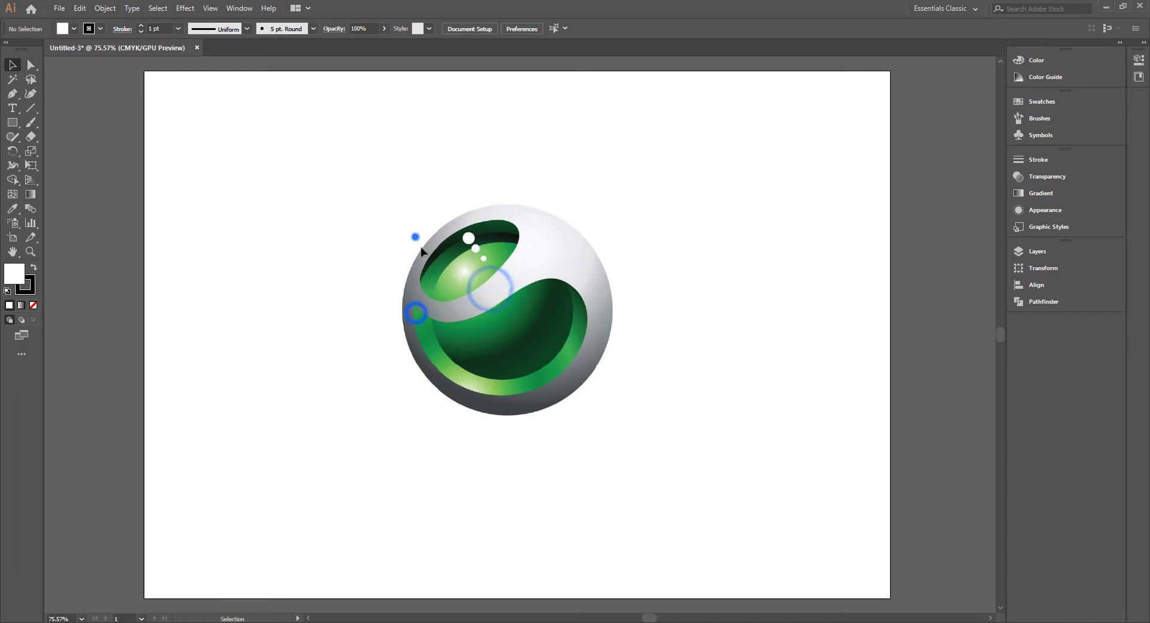
Confirm the locked image stays unselectable by clicking and marquee-dragging over it.
left_click(670, 210)
left_click_drag(599, 177, 451, 277)
left_click_drag(541, 201, 376, 368)
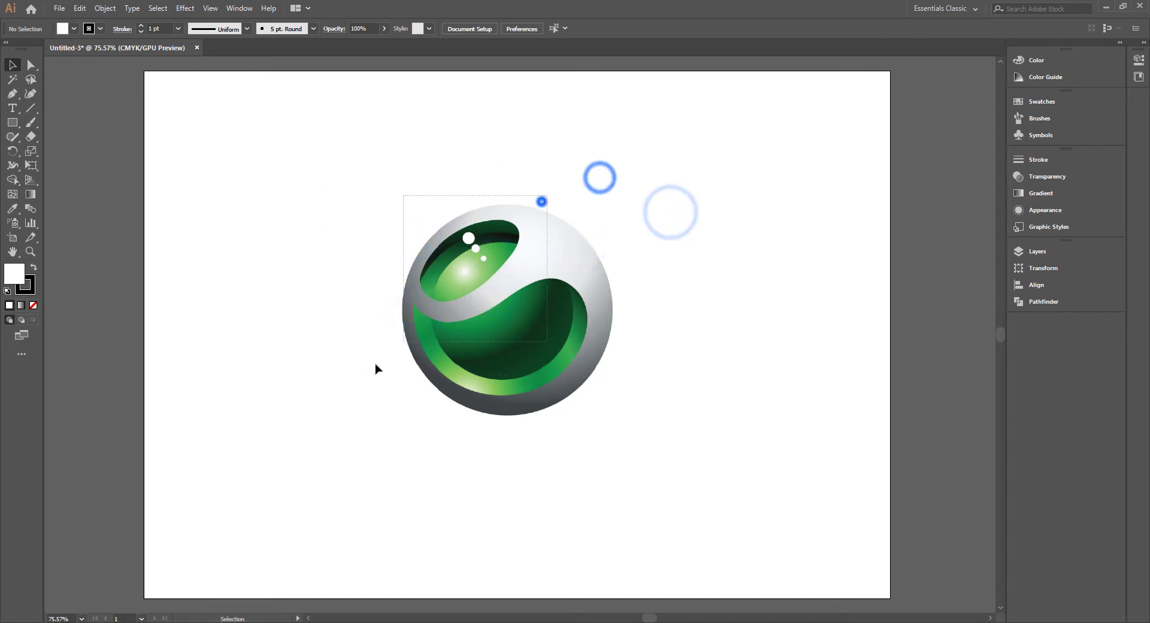
left_click(518, 264)
left_click(496, 299)
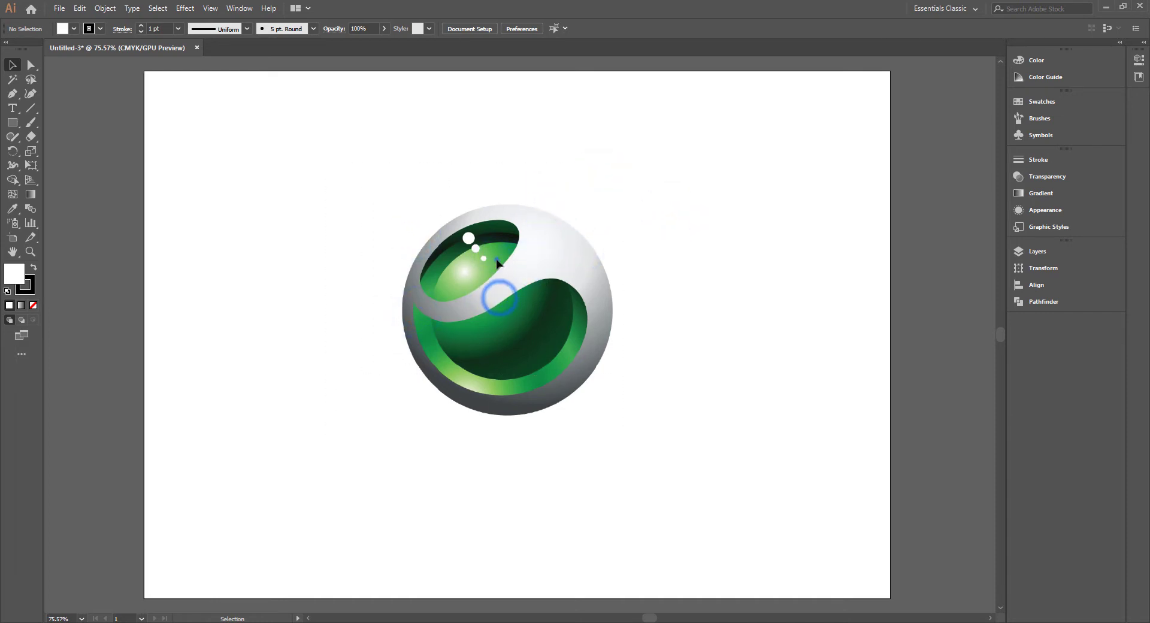
left_click(496, 262)
left_click(503, 298)
left_click_drag(479, 214, 679, 422)
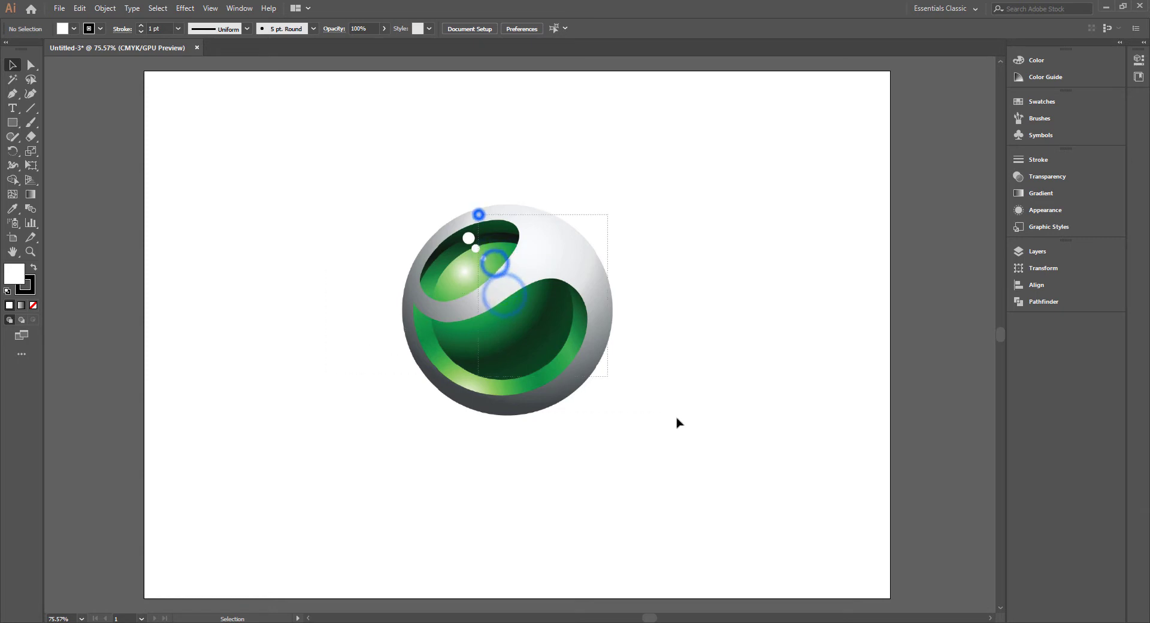
left_click(534, 244)
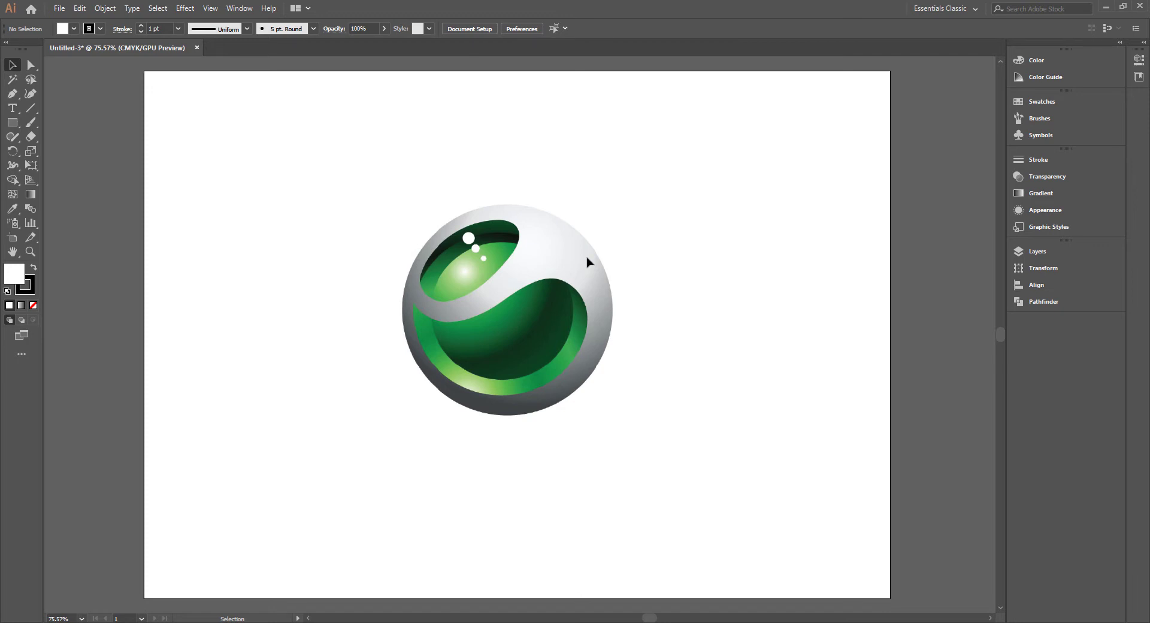
Draw a 76.28 mm circle over the sphere with the Ellipse tool.
left_click(13, 123)
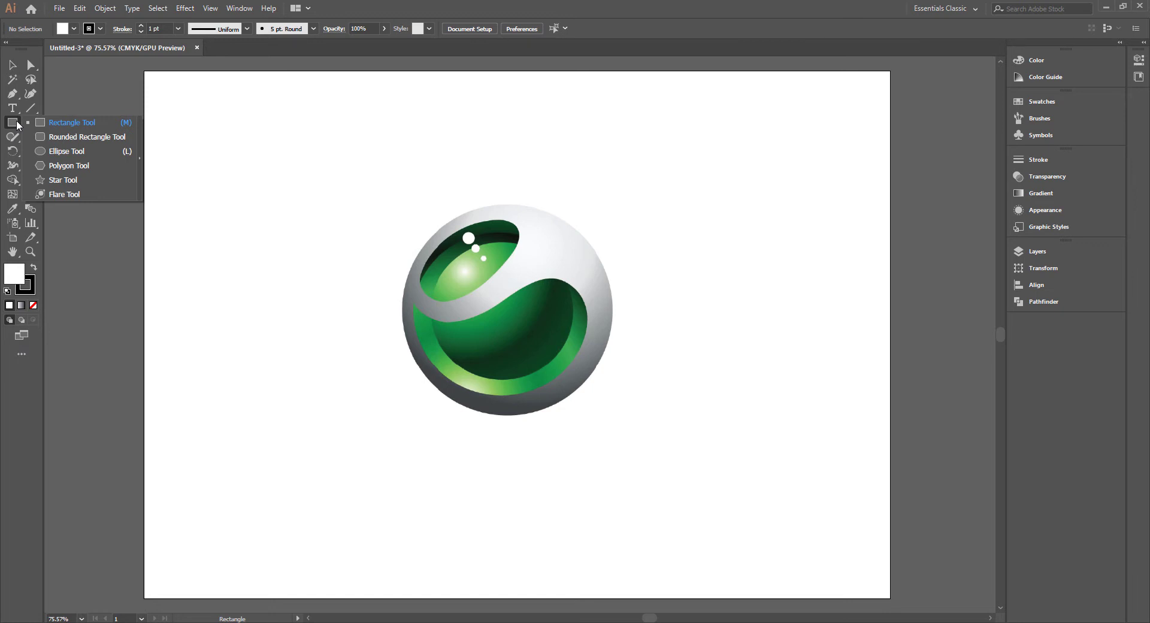
left_click(64, 151)
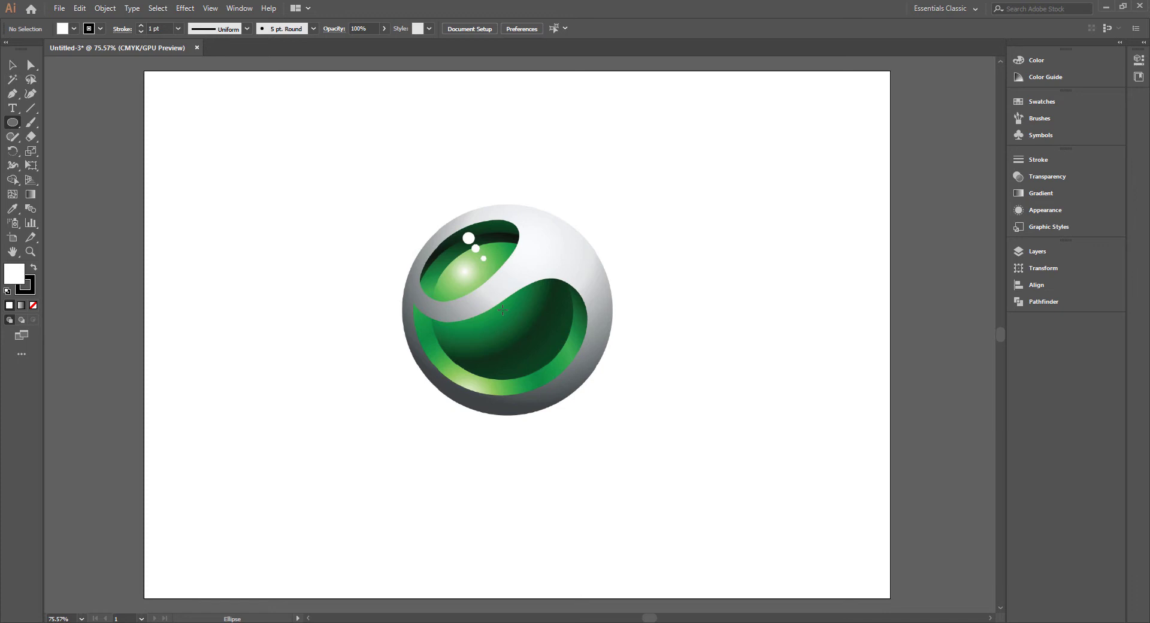
mouse_move(502, 310)
left_mouse_down()
mouse_move(559, 363)
mouse_move(532, 375)
left_mouse_up()
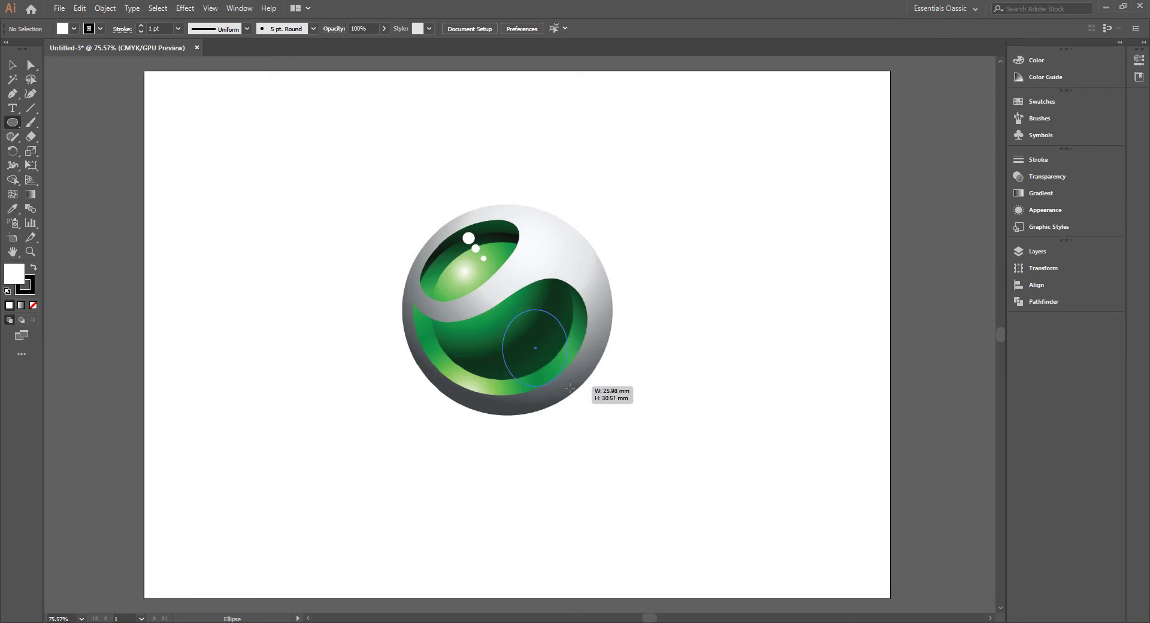
mouse_move(532, 374)
left_mouse_down()
mouse_move(587, 390)
mouse_move(581, 371)
mouse_move(571, 387)
mouse_move(550, 373)
mouse_move(576, 387)
left_mouse_up()
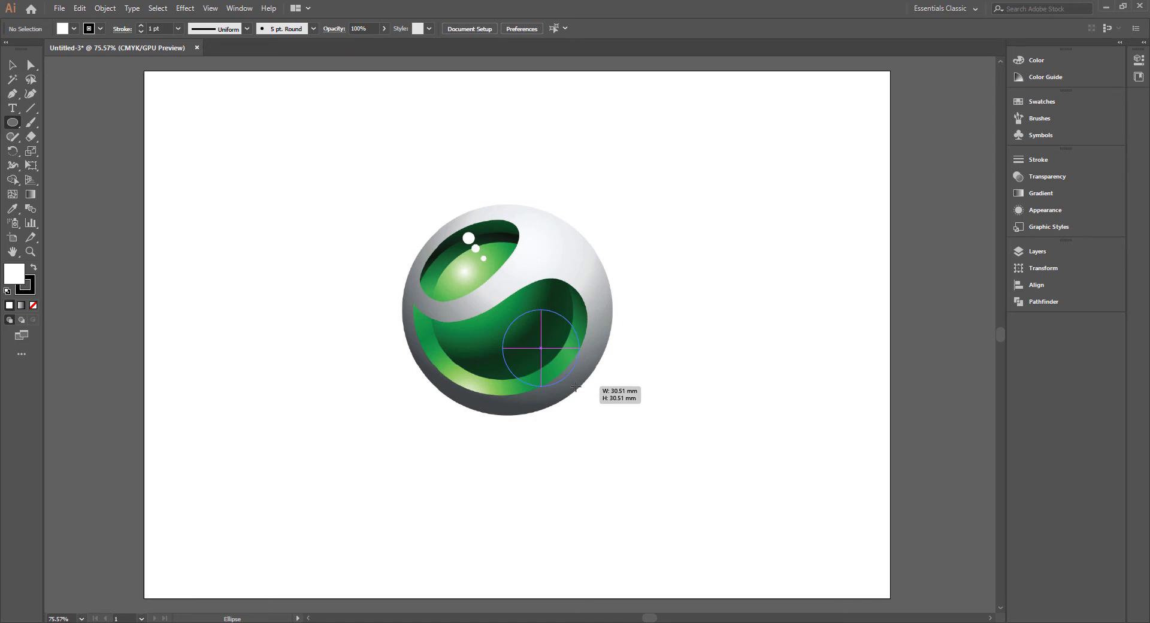
left_click_drag(575, 386, 576, 387)
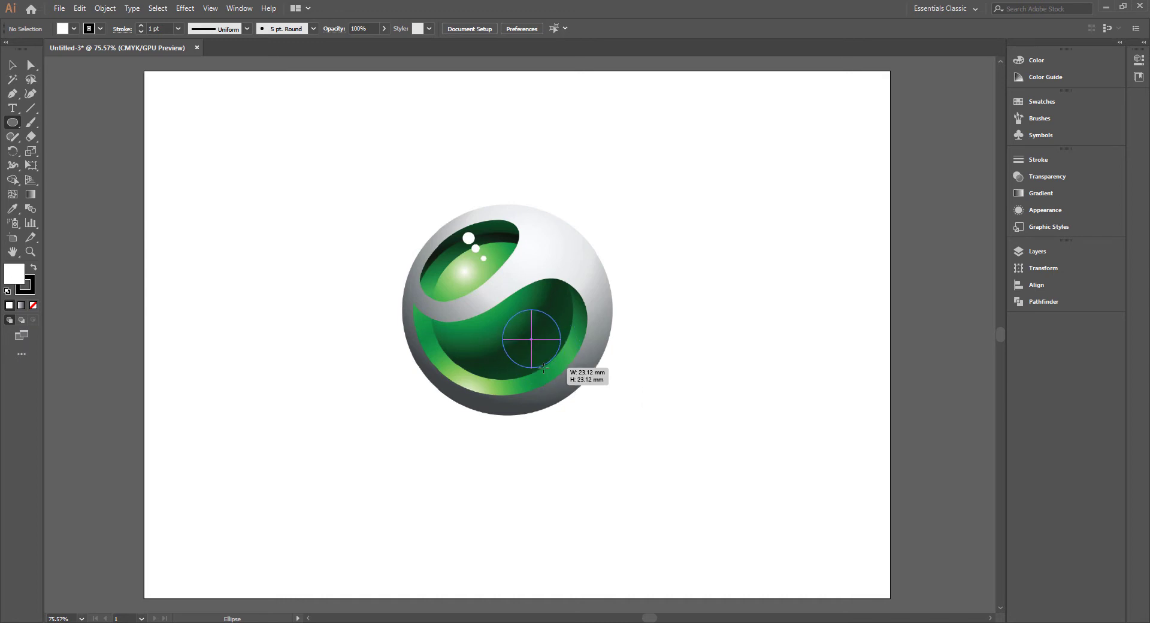
mouse_move(576, 387)
left_mouse_down()
mouse_move(548, 370)
mouse_move(557, 378)
left_mouse_up()
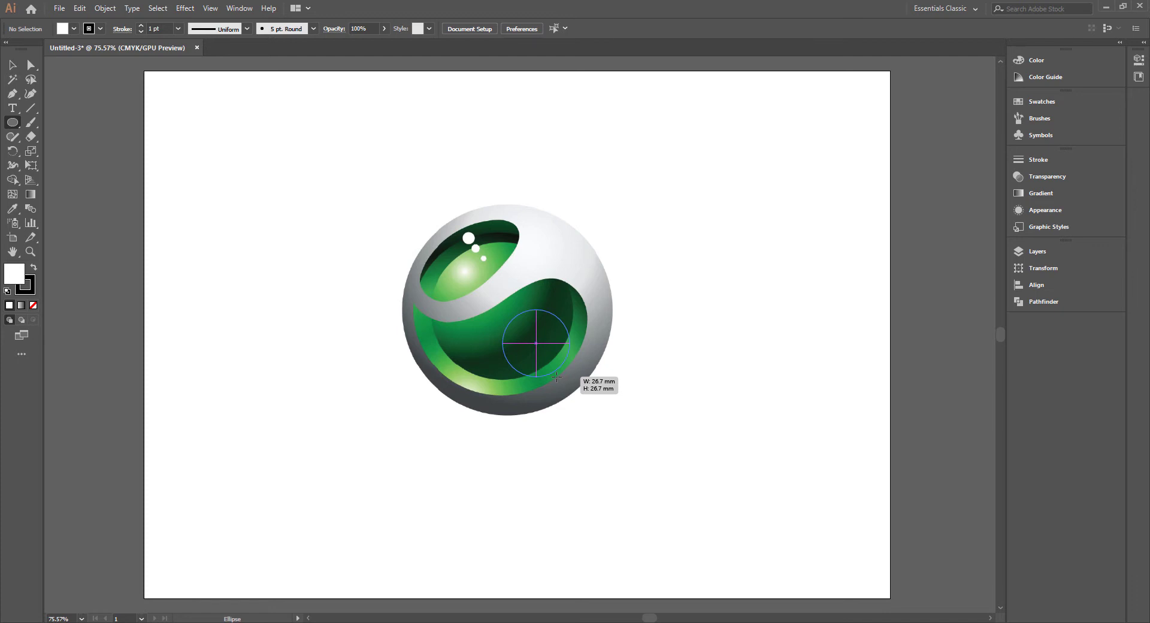
left_click_drag(556, 377, 591, 405)
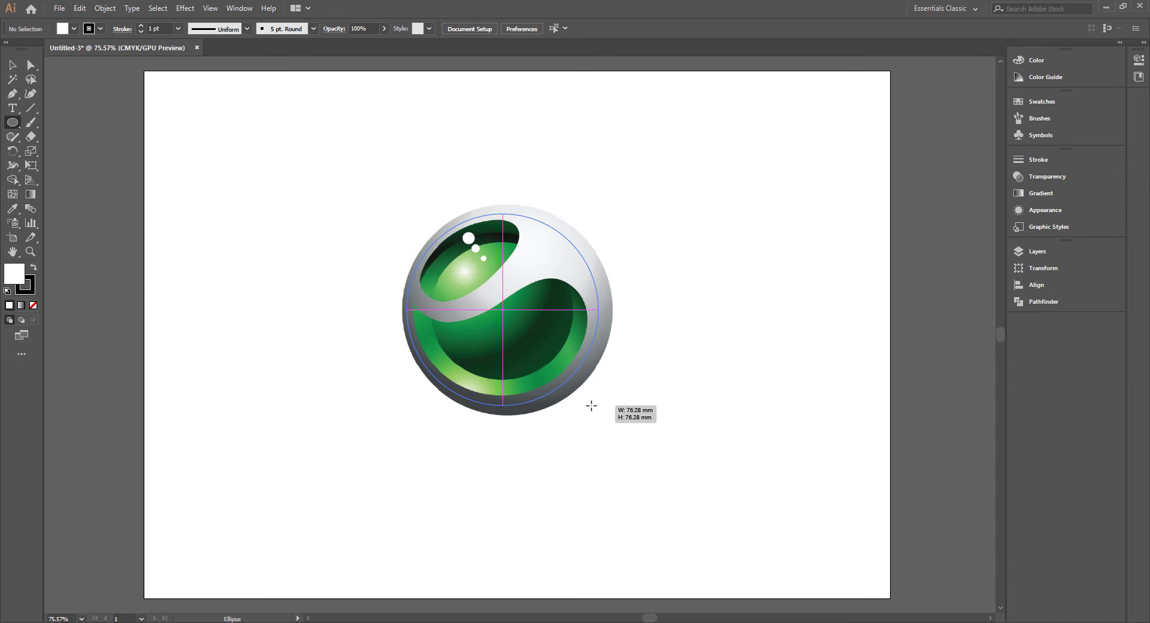
left_click_drag(591, 406, 592, 405)
left_click_drag(592, 406, 592, 406)
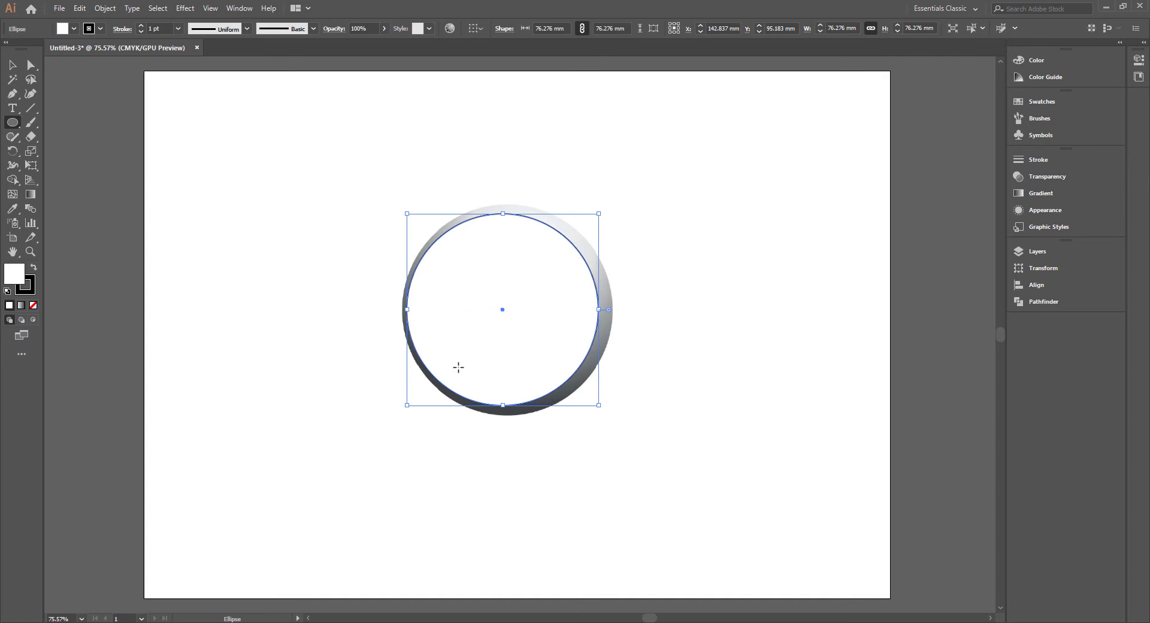
Set the circle's fill to None, leaving only its 1 pt outline.
left_click(73, 29)
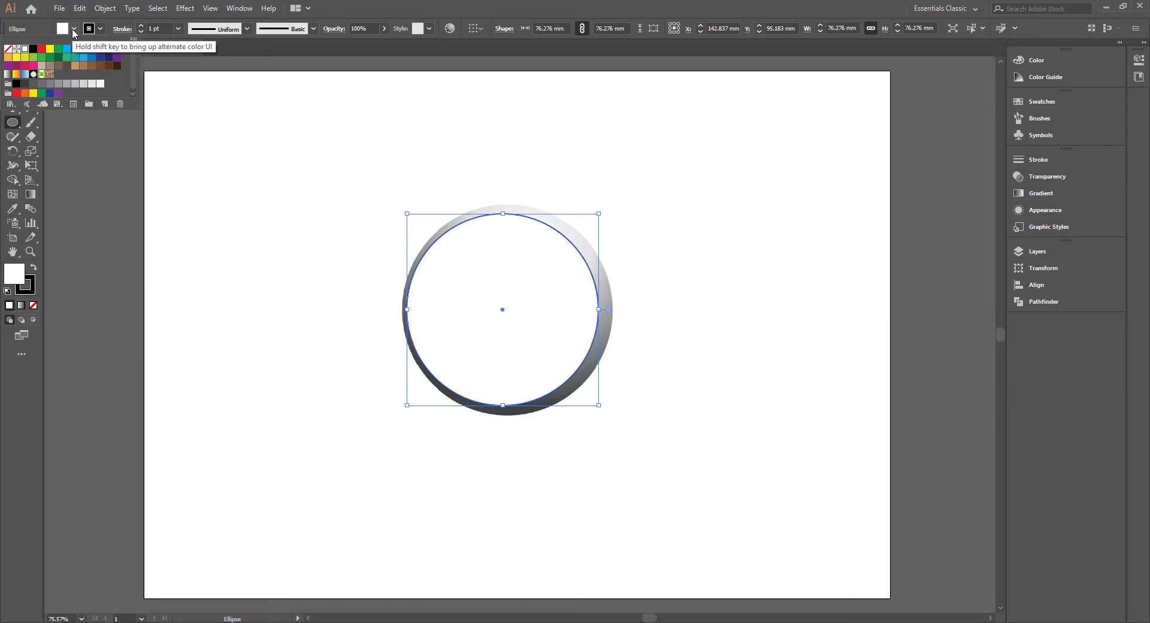
left_click(73, 27)
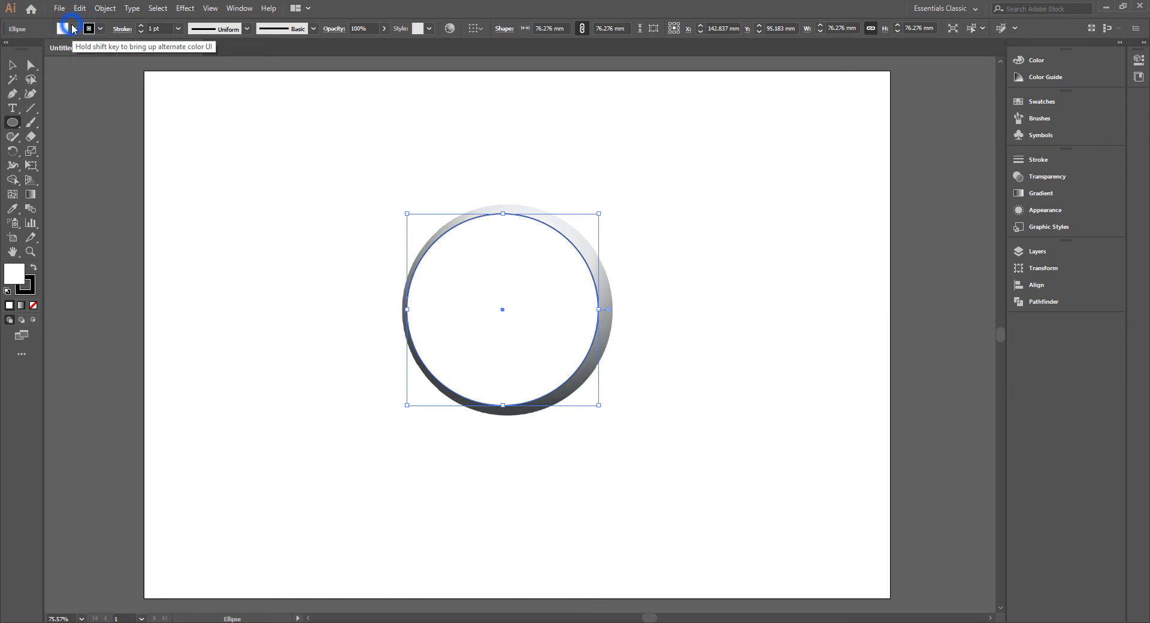
left_click(72, 27)
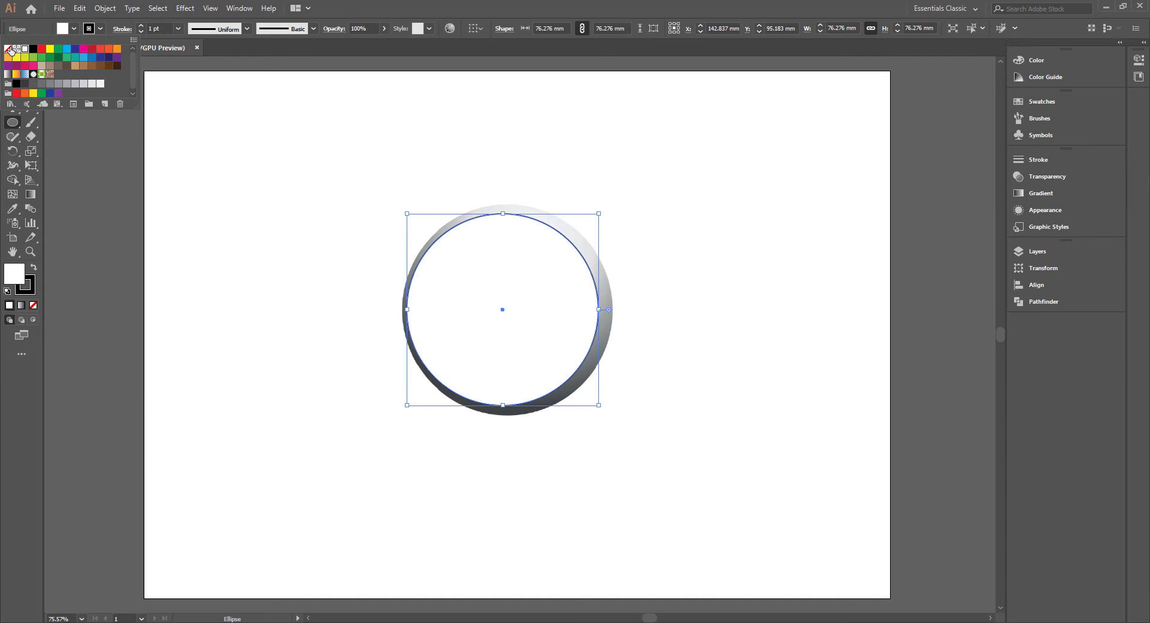
left_click(9, 48)
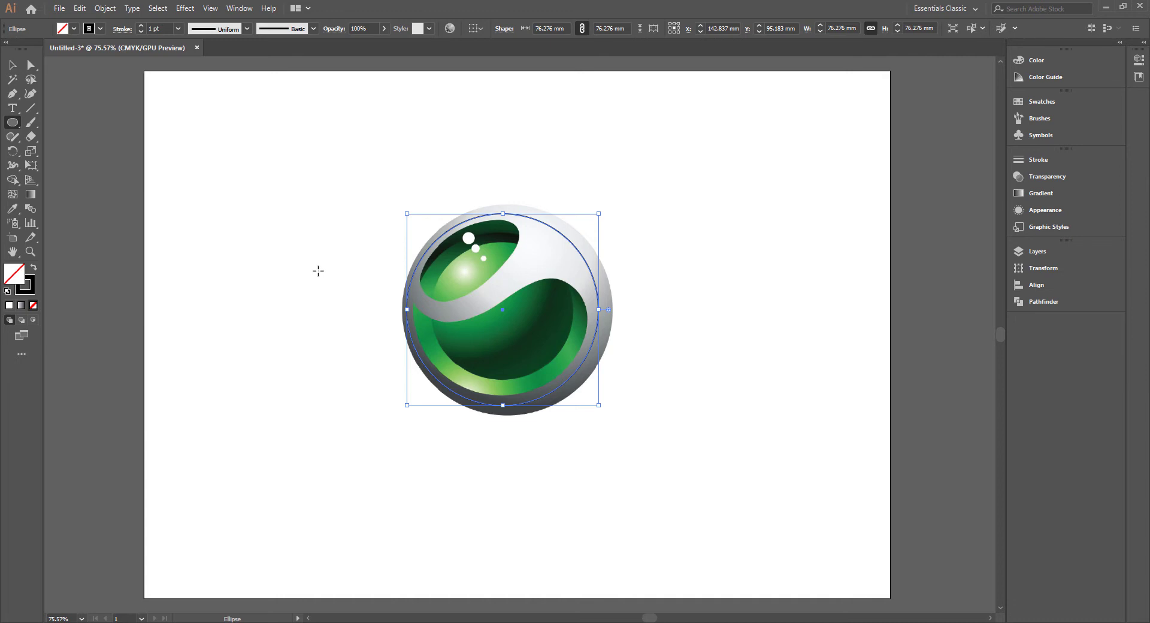
left_click(13, 66)
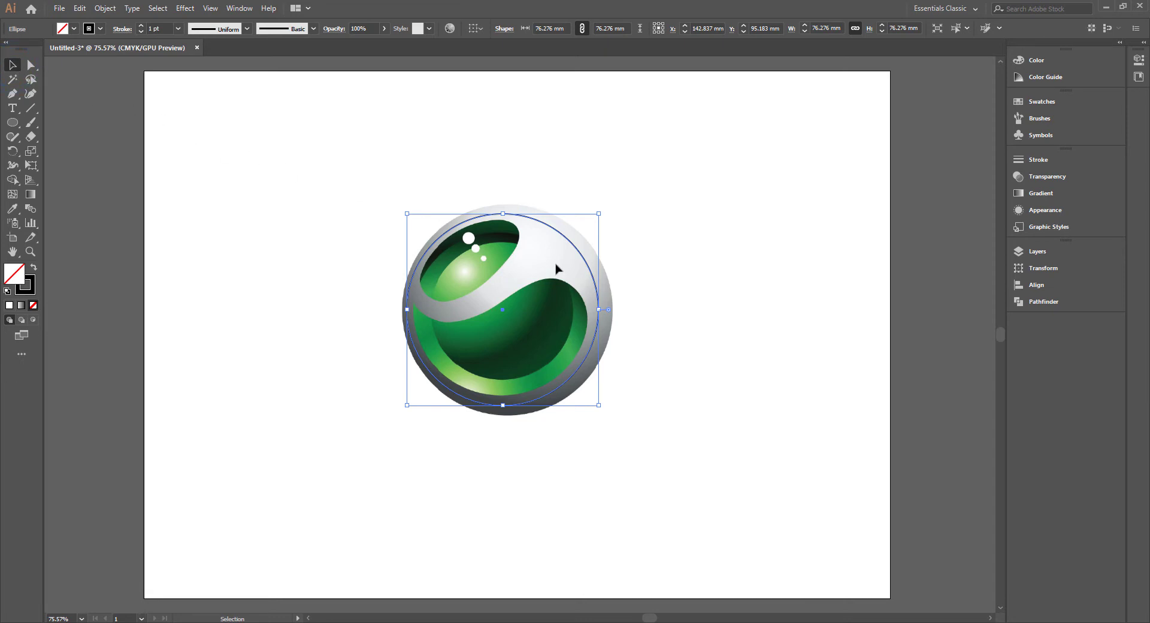
Copy the circle and Paste in Front to stack a duplicate exactly on top.
left_click(79, 8)
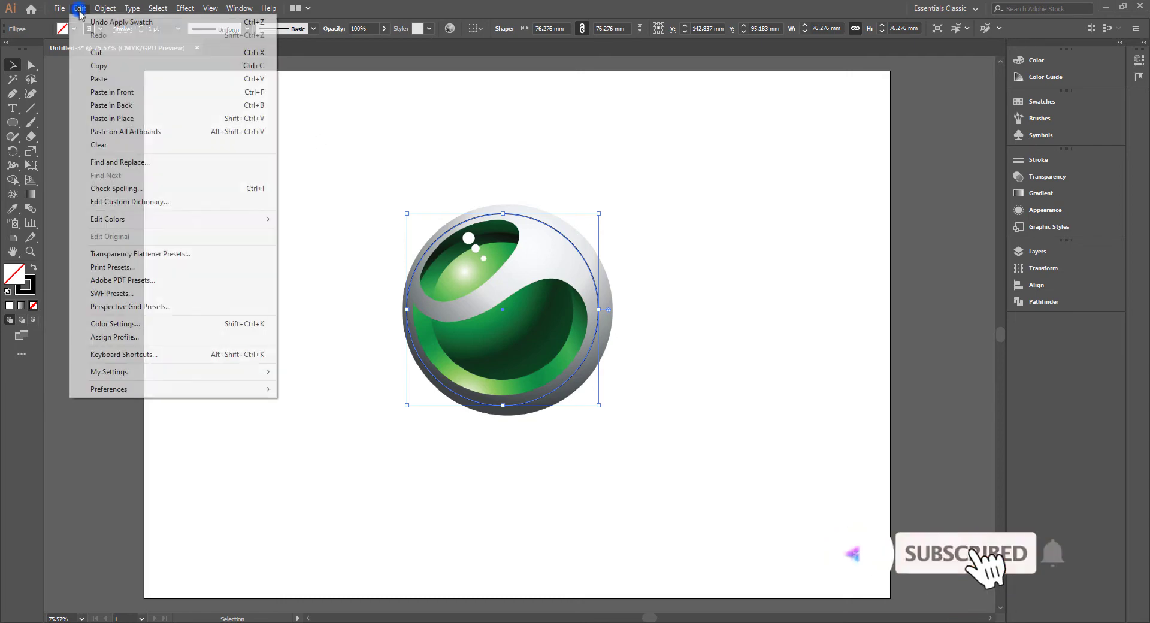
left_click(94, 66)
left_click(80, 9)
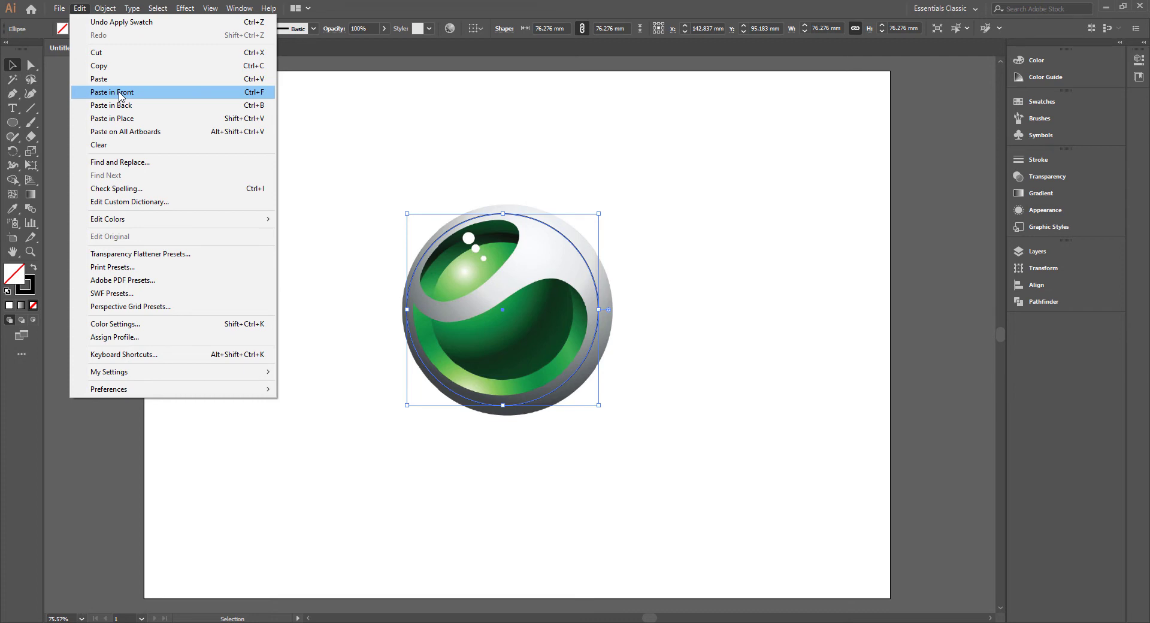
left_click(120, 94)
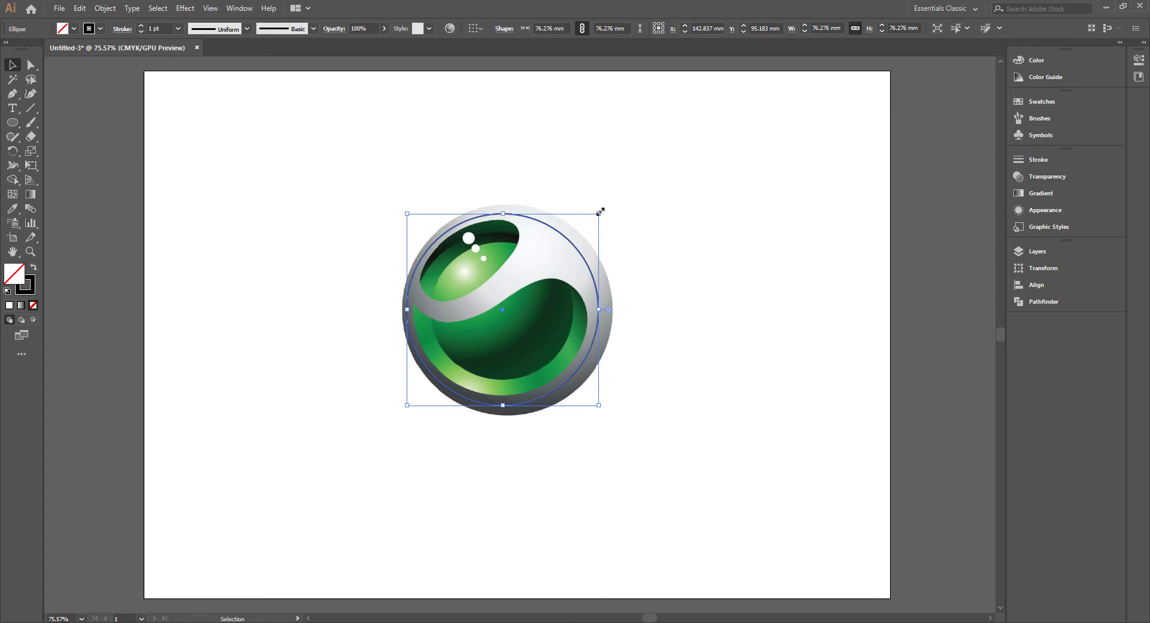
Shrink the copied circle proportionally to 55.777 mm inside the original.
key("shift")
mouse_move(600, 211)
left_mouse_down()
mouse_move(576, 230)
mouse_move(575, 247)
mouse_move(585, 242)
left_mouse_up()
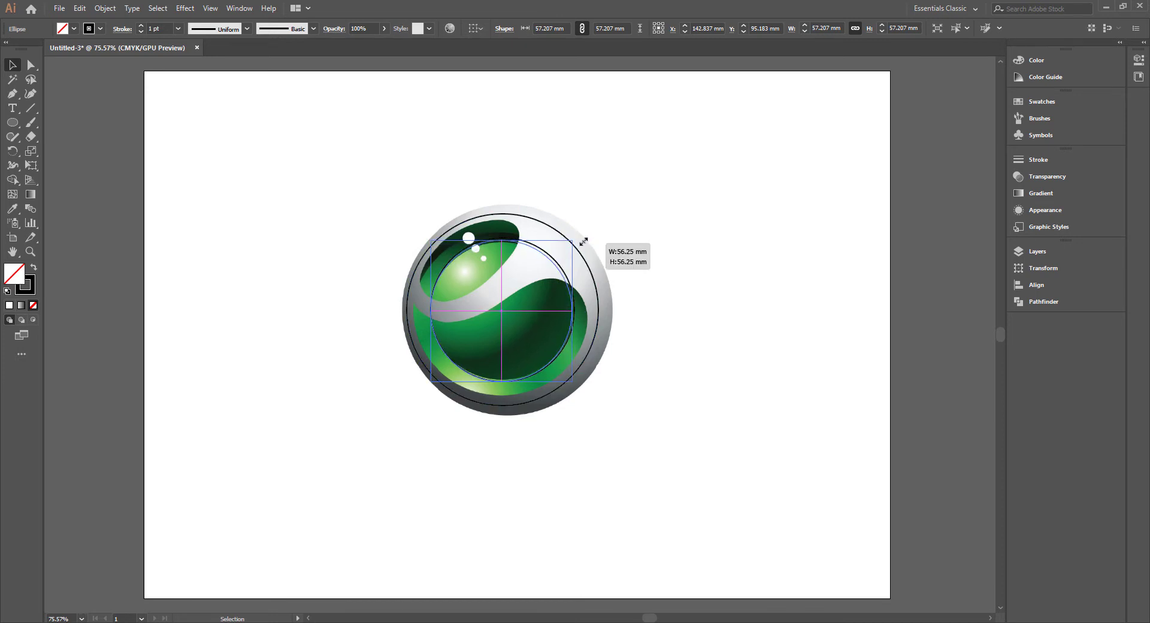
left_click_drag(584, 242, 572, 241)
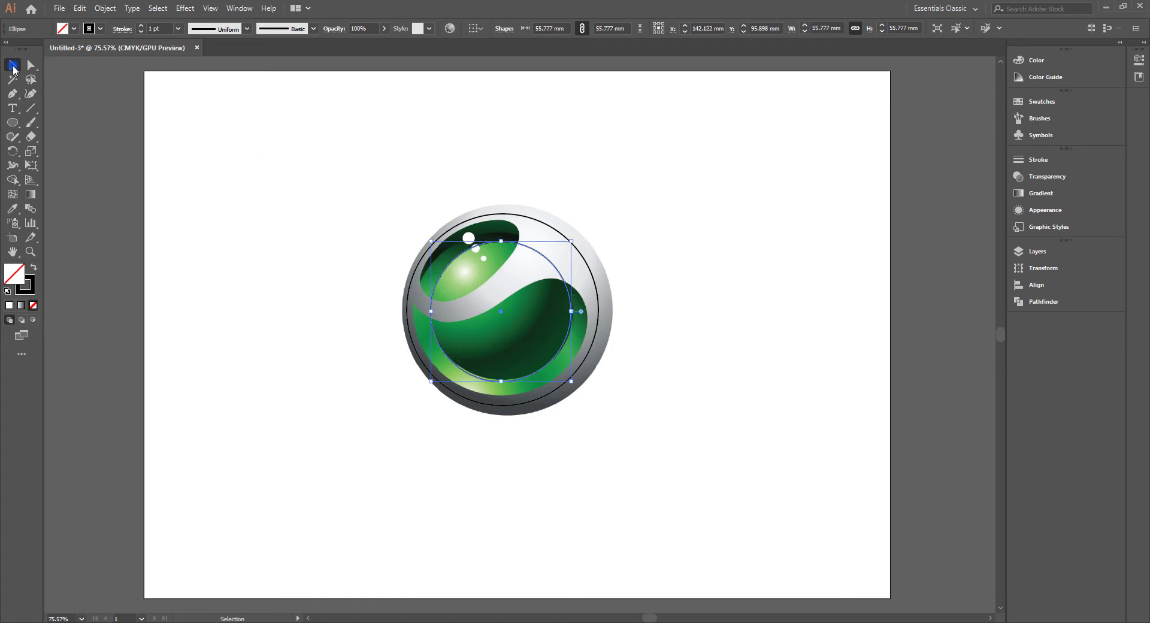
Select both concentric circles and move them left, off the logo.
left_click(581, 254, "shift")
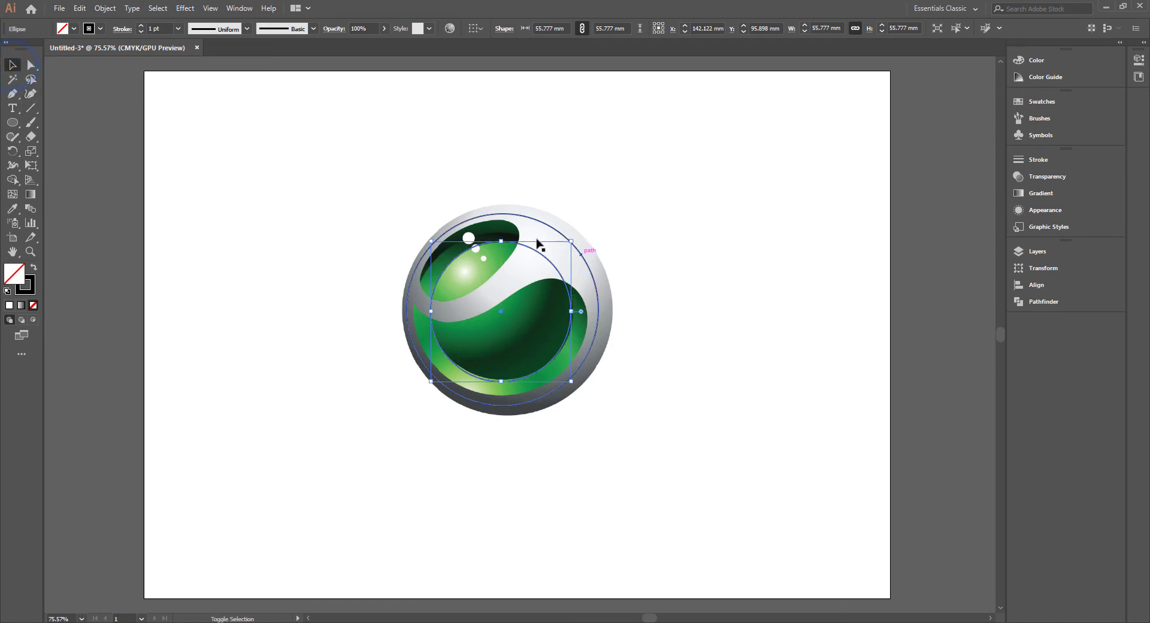
left_click(655, 226)
left_click_drag(659, 187, 351, 469)
left_click(726, 152)
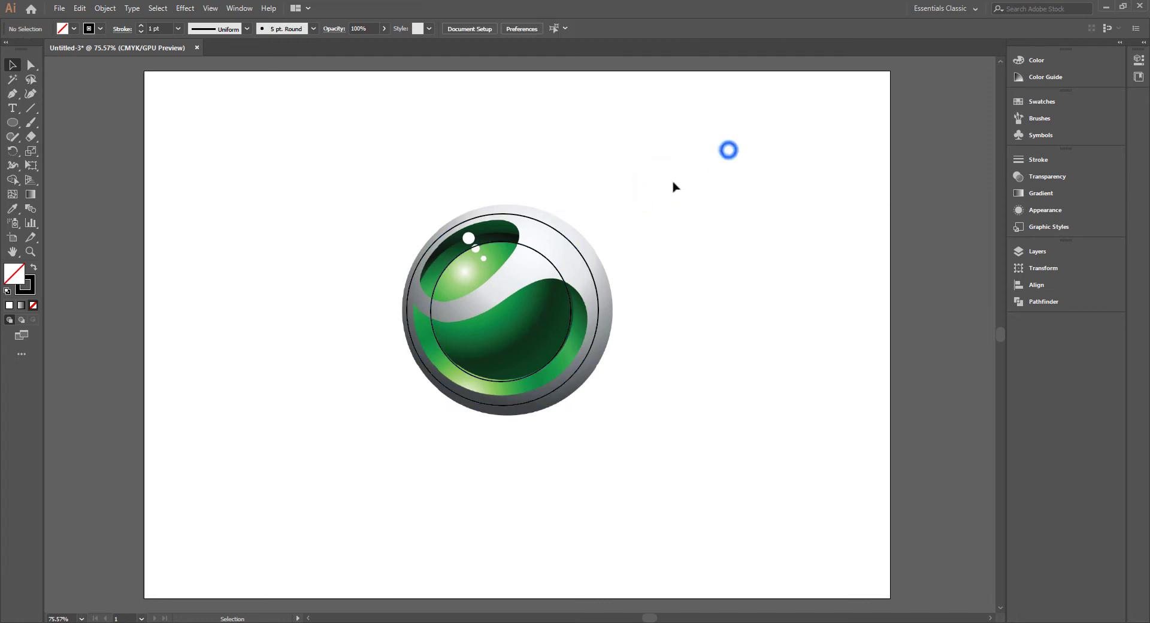
left_click_drag(710, 154, 354, 493)
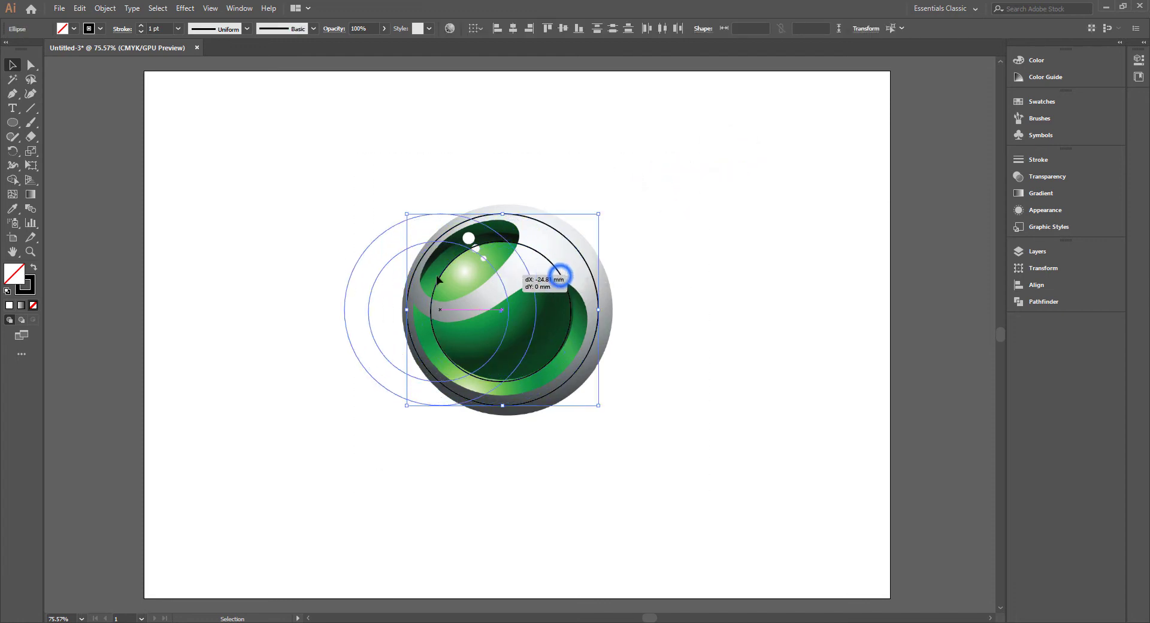
left_click_drag(561, 277, 316, 278)
left_click(329, 155)
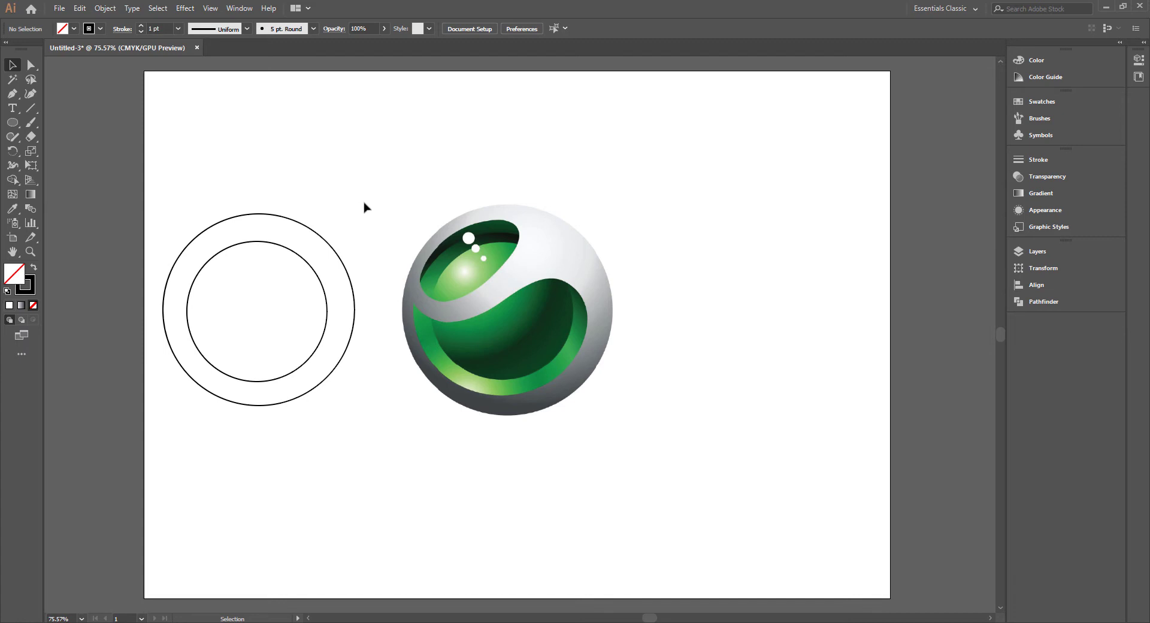
Give the inner 55.777 mm circle a solid dark green fill and no stroke.
left_click(364, 206)
left_click(325, 295)
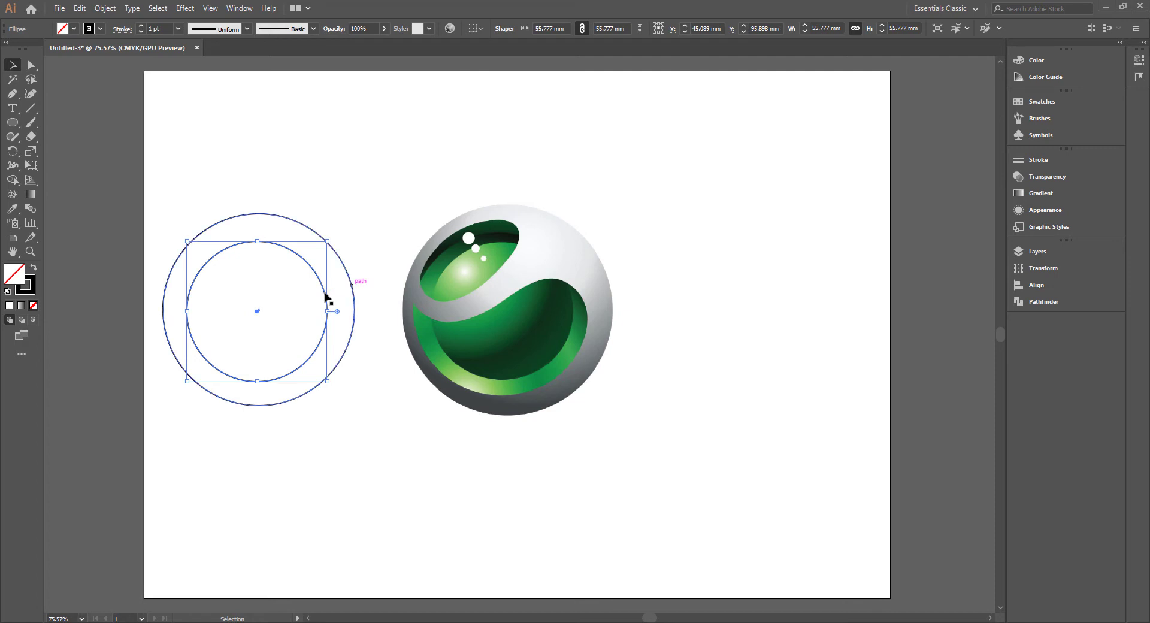
left_click(74, 28)
left_click(58, 58)
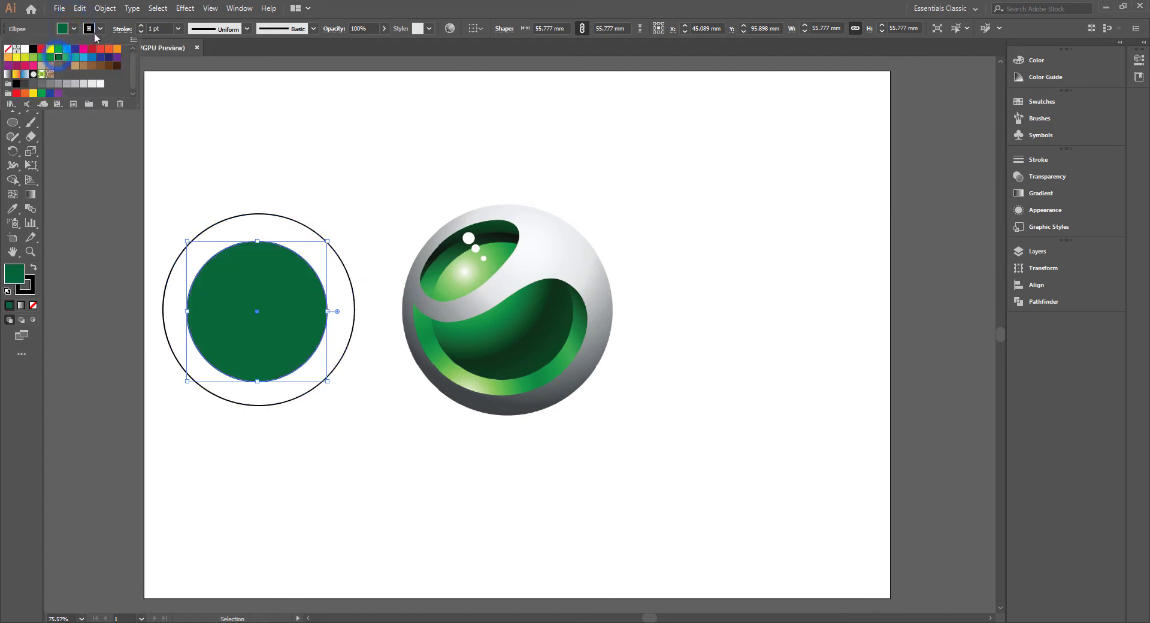
left_click(101, 30)
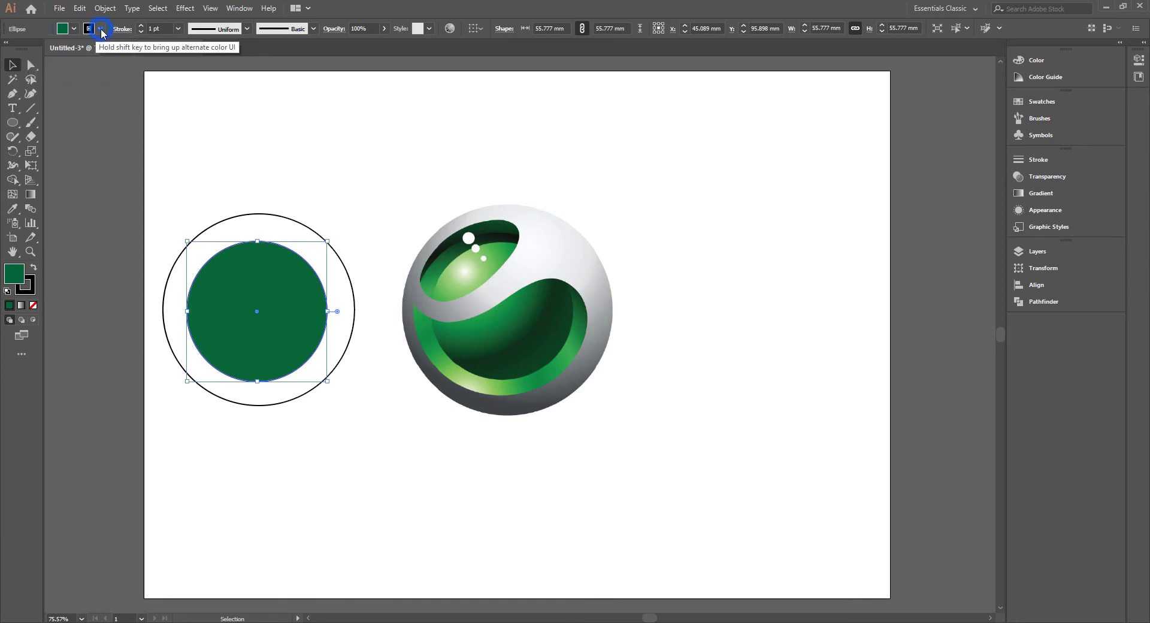
left_click(101, 31)
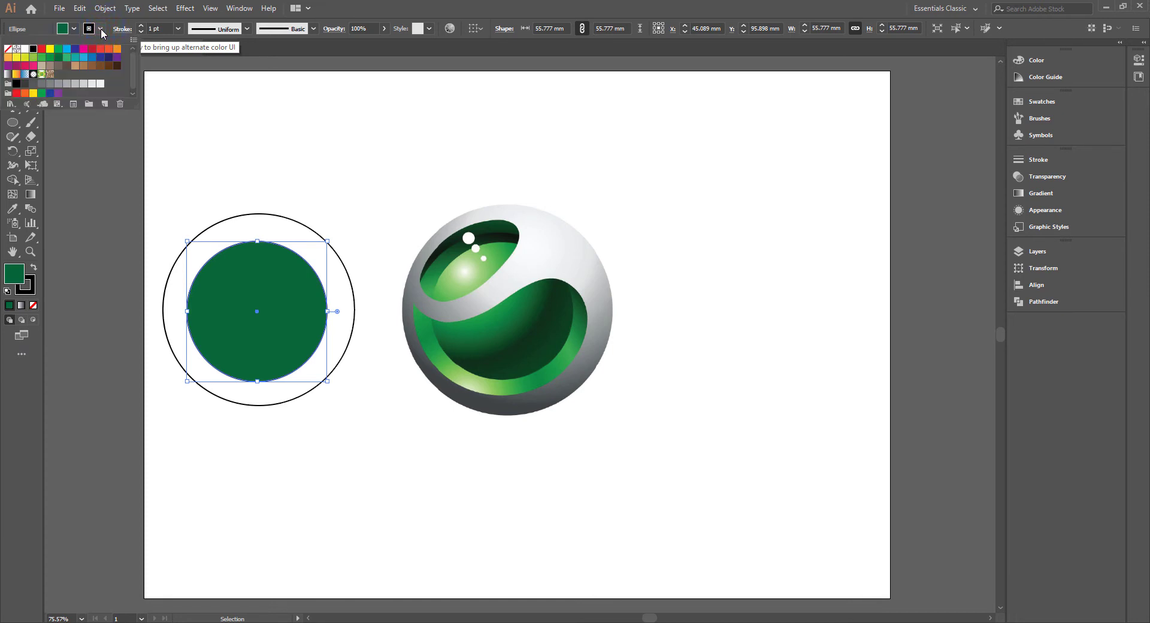
left_click(9, 50)
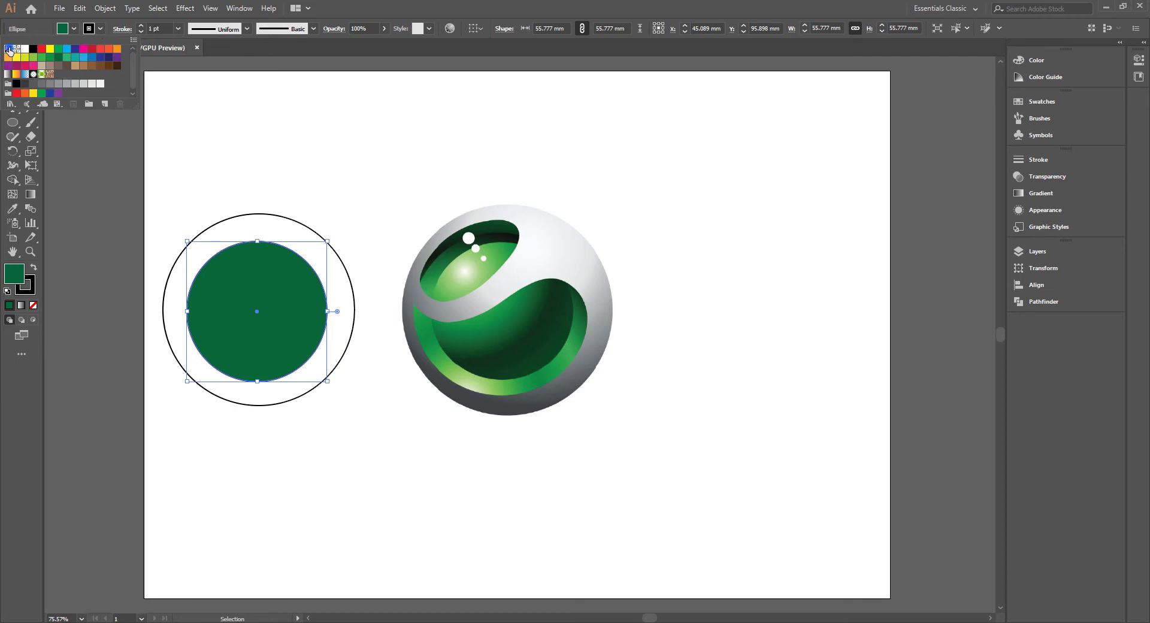
left_click(216, 116)
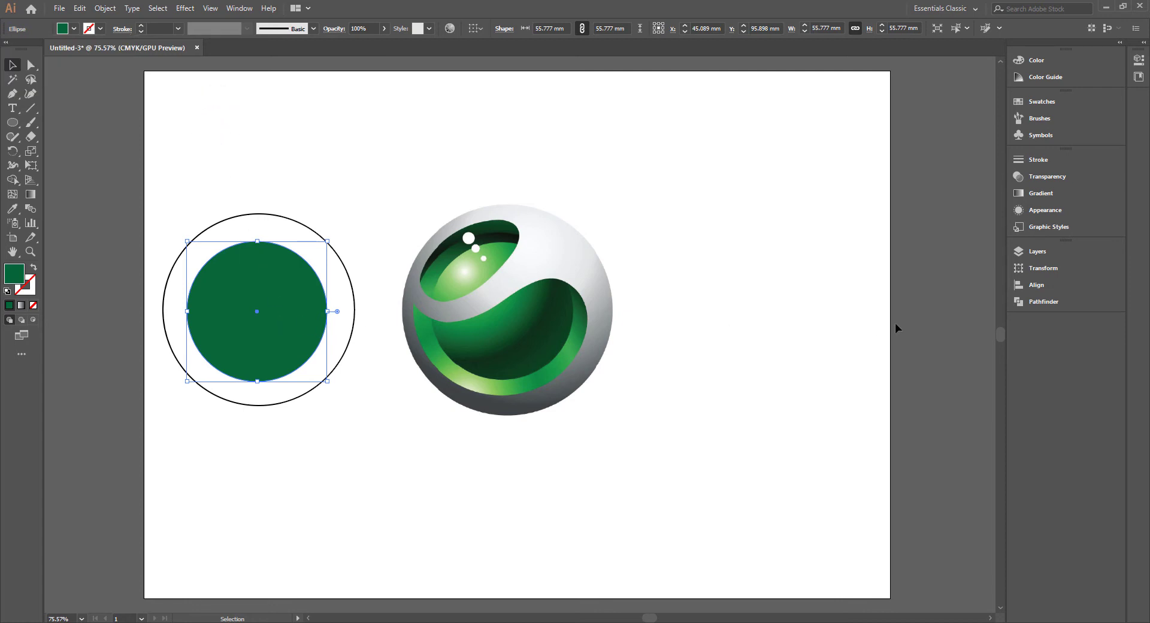
Replace the inner circle's green fill with a white-to-black radial gradient from the Gradient panel.
left_click(1036, 197)
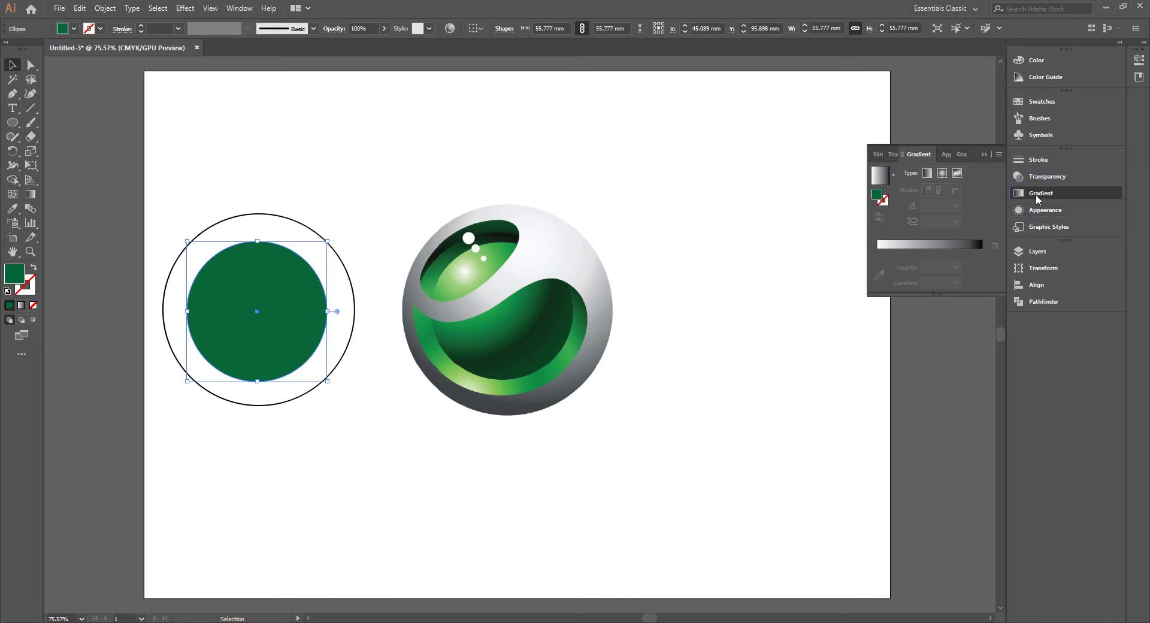
left_click(942, 173)
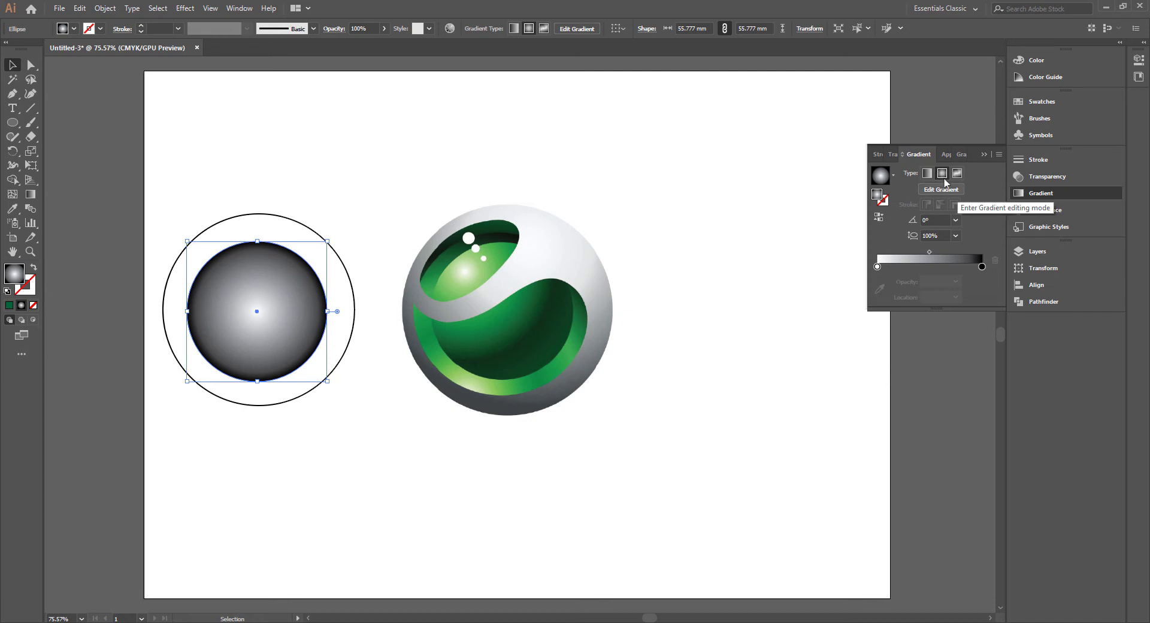
left_click(956, 189)
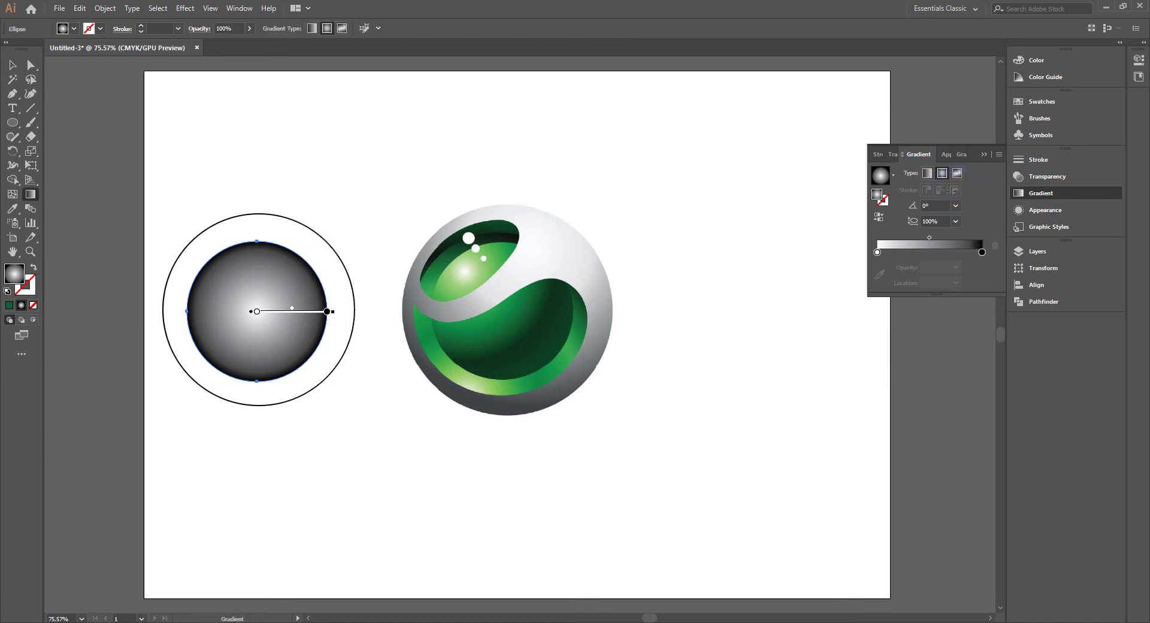
Angle the inner circle's radial gradient to -45°, from a white highlight upper-left to black lower-right.
left_click(256, 312)
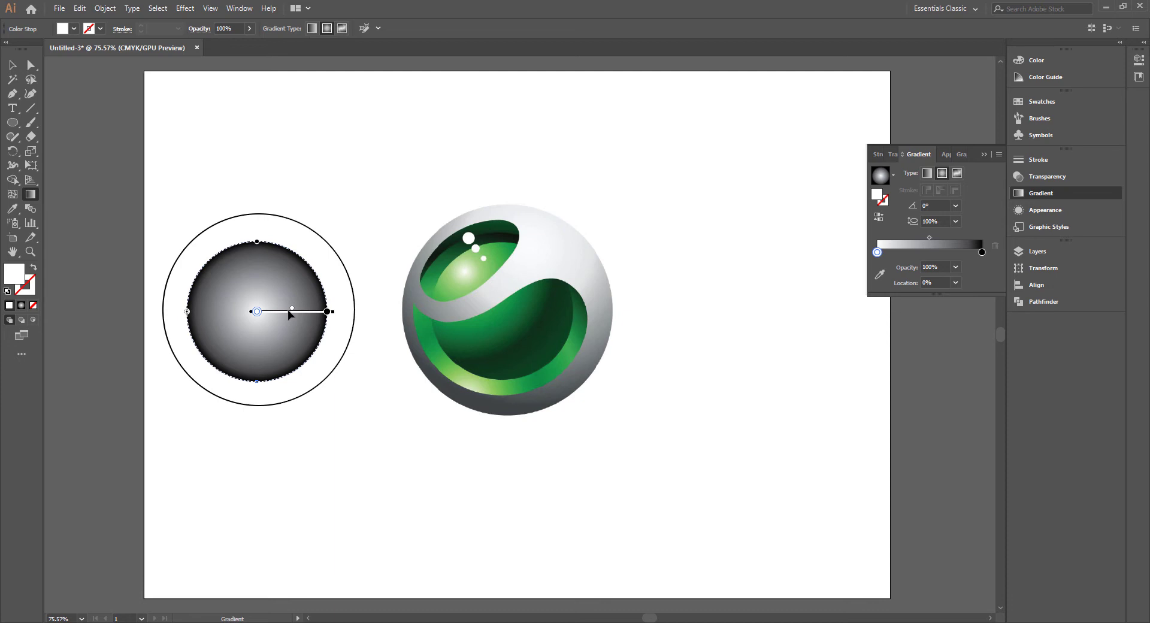
left_click_drag(287, 310, 256, 279)
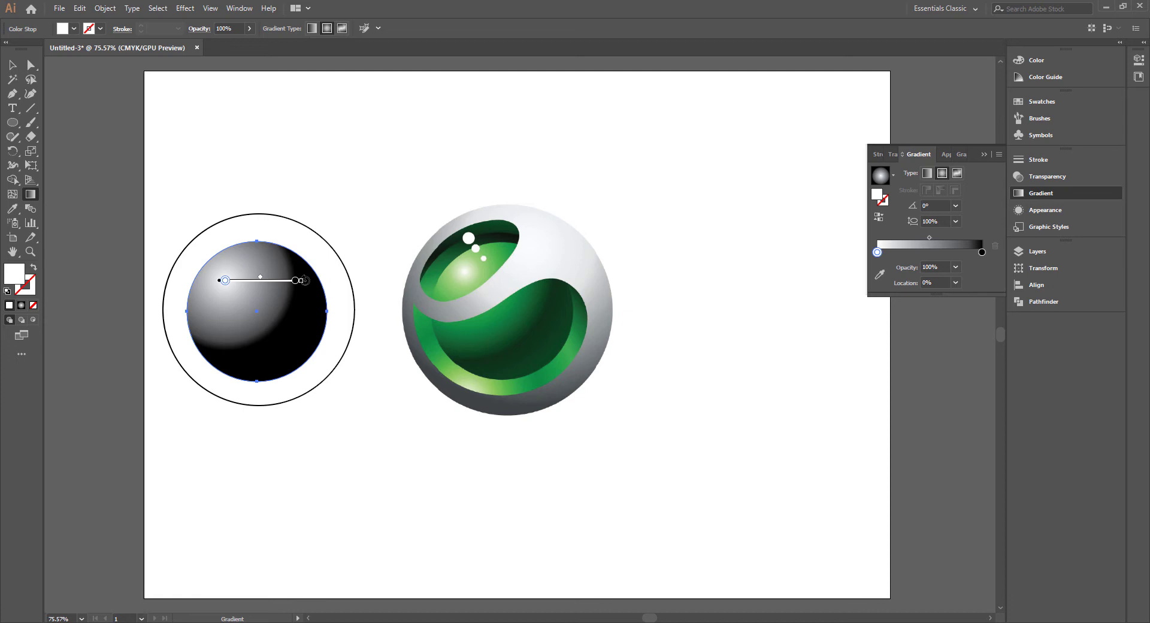
left_click_drag(304, 280, 285, 333)
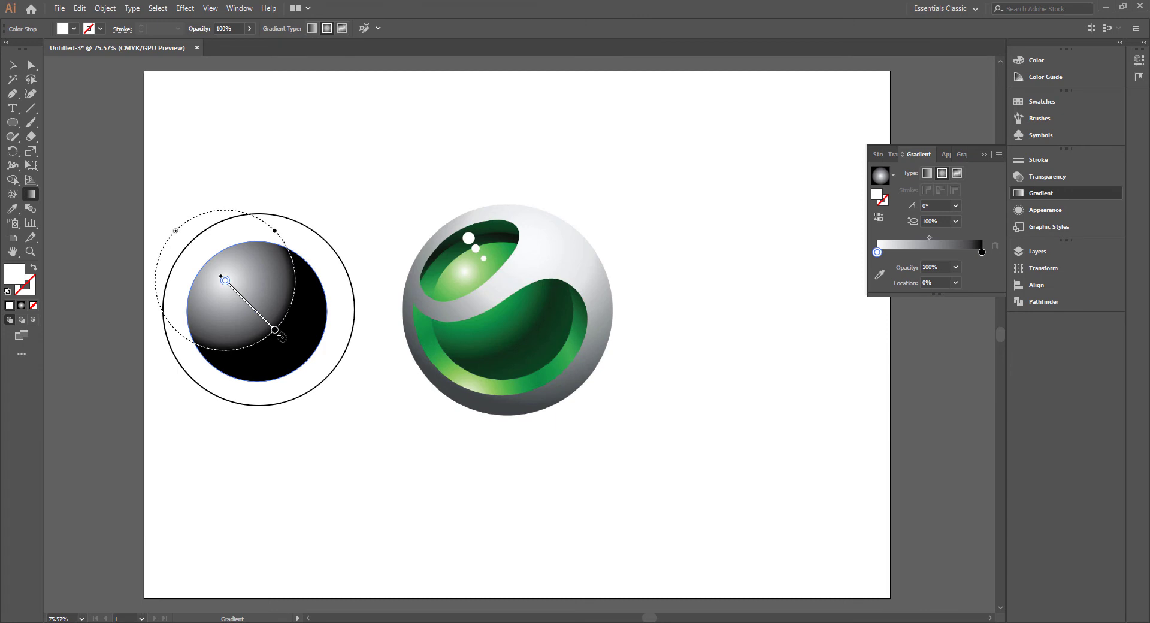
left_click_drag(285, 333, 284, 331)
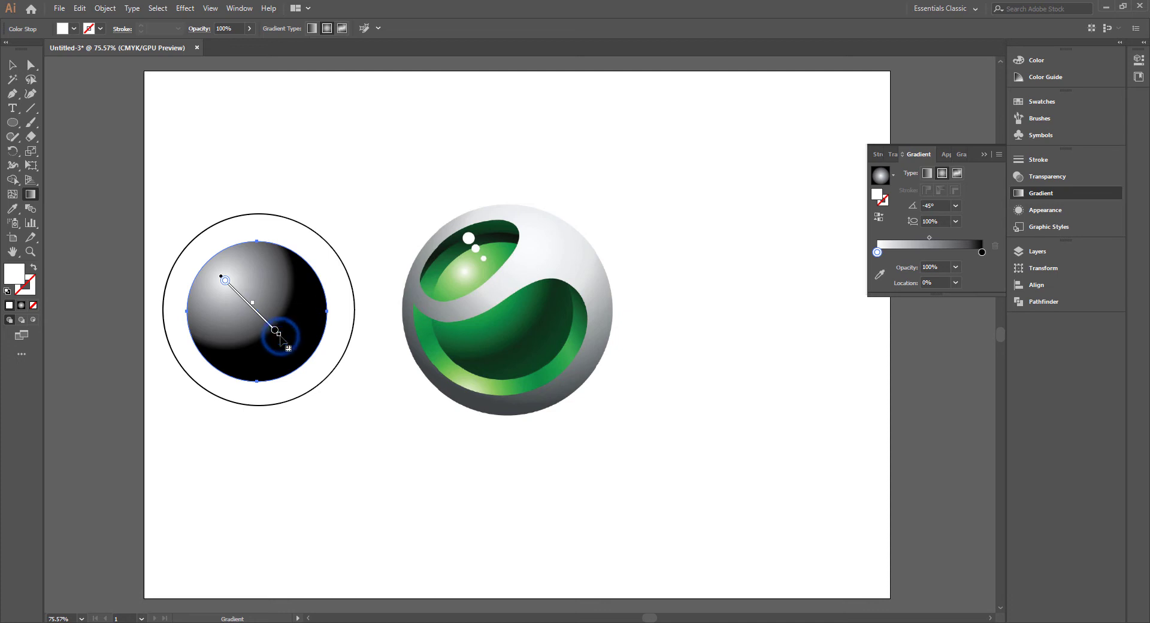
left_click_drag(279, 335, 308, 365)
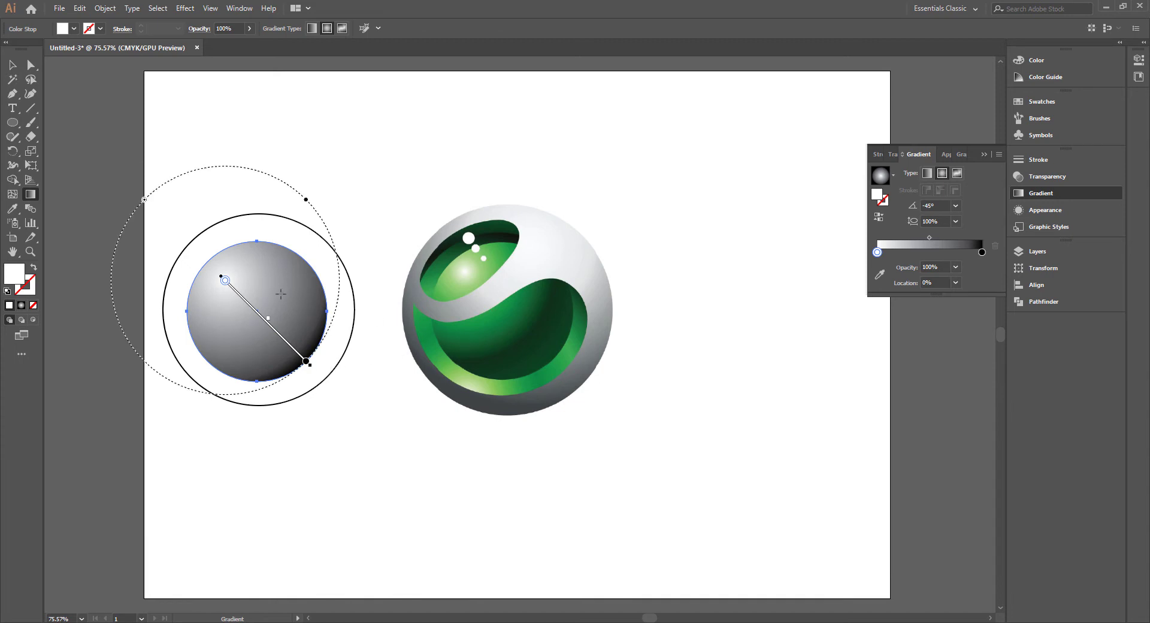
Add gradient stops near the highlight and midway, coloured with greens sampled from the reference ball.
mouse_move(224, 280)
left_click(241, 297)
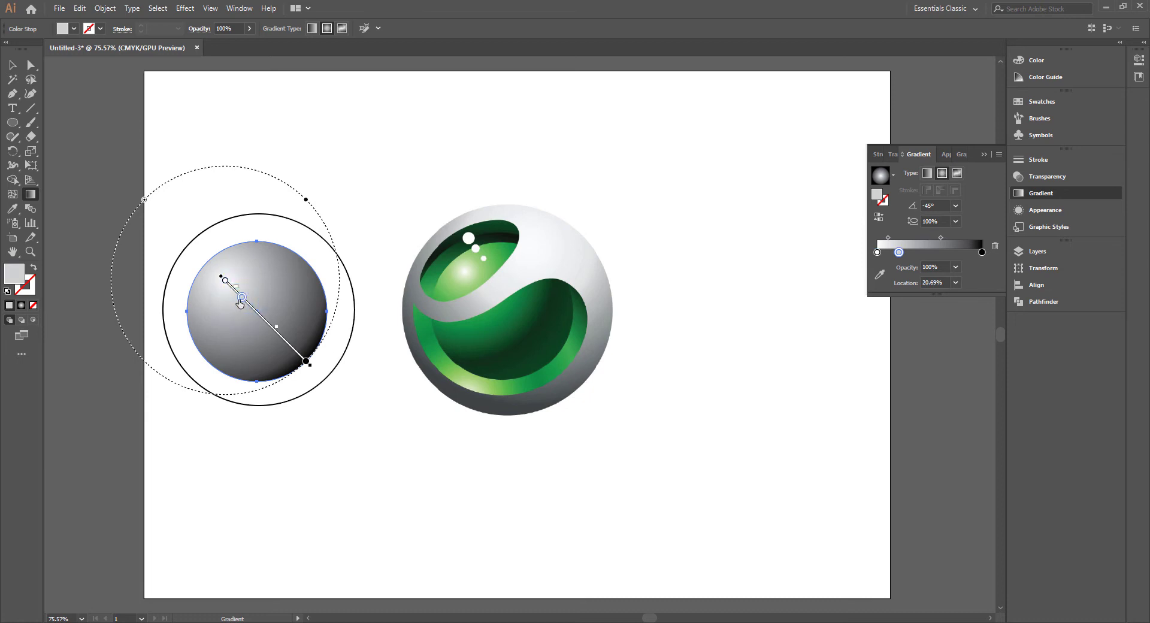
double_click(241, 298)
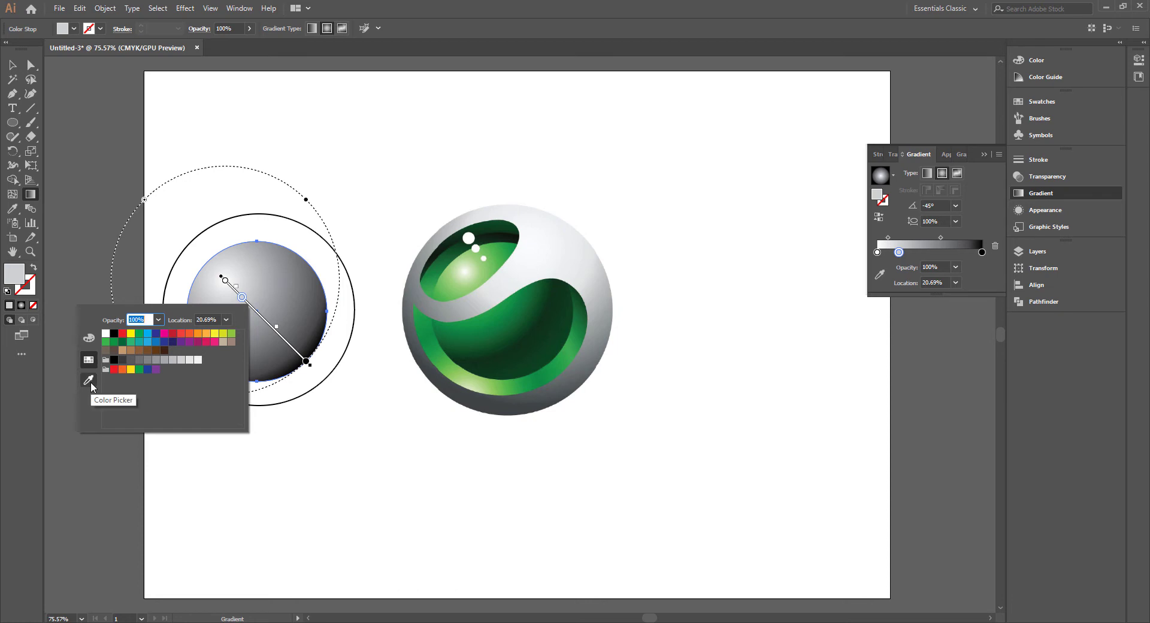
left_click(89, 381)
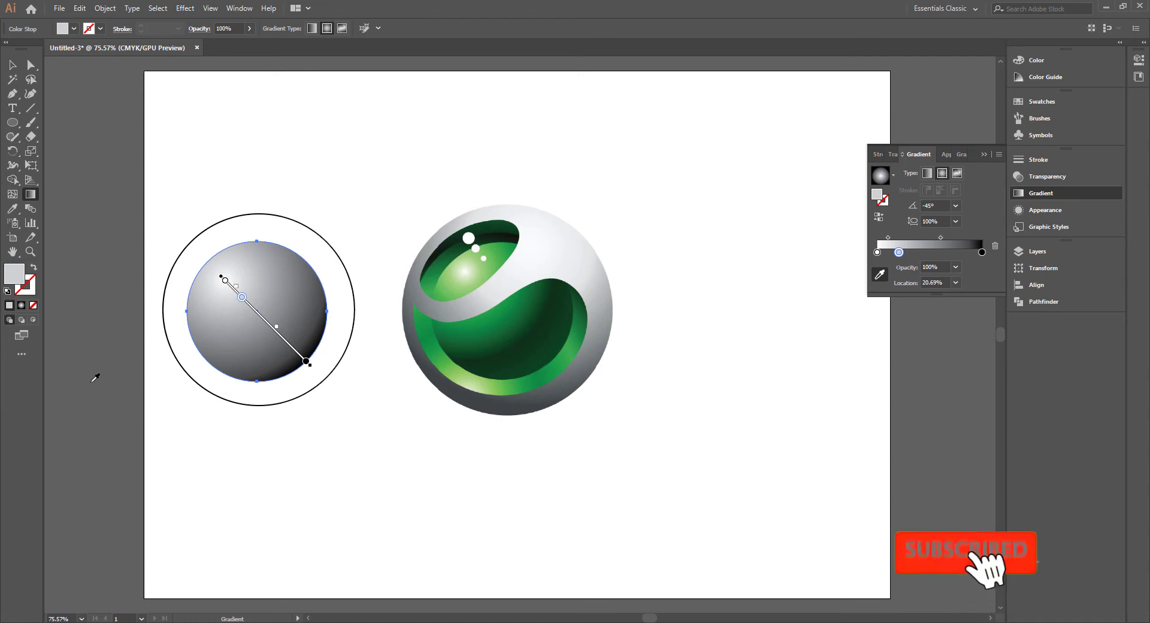
left_click(444, 295)
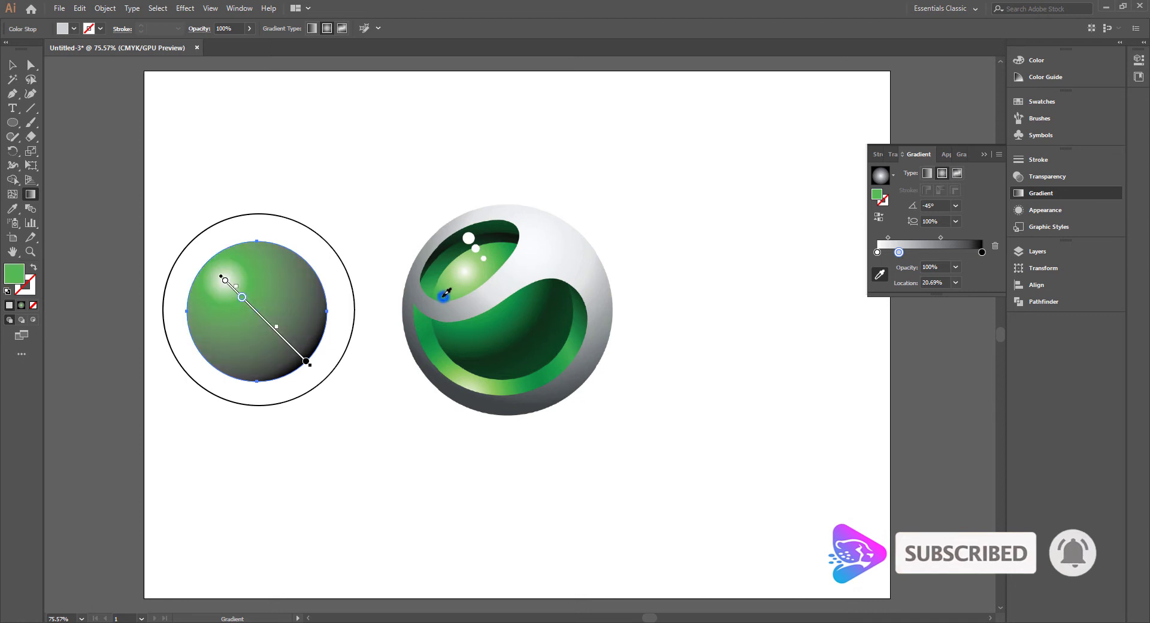
left_click(265, 322)
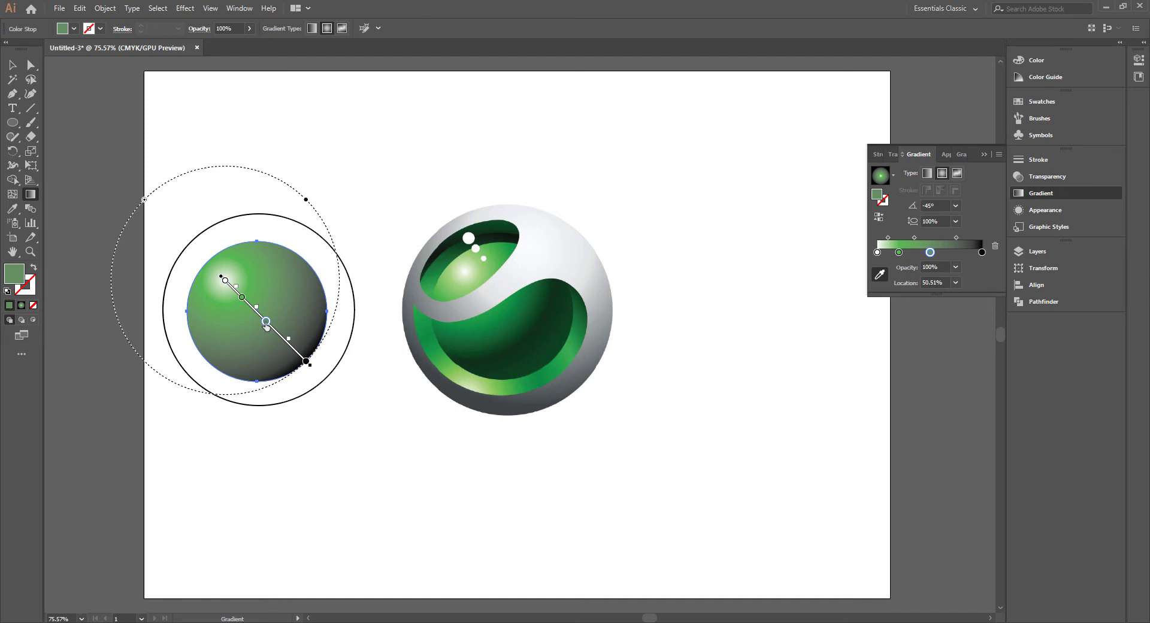
double_click(265, 322)
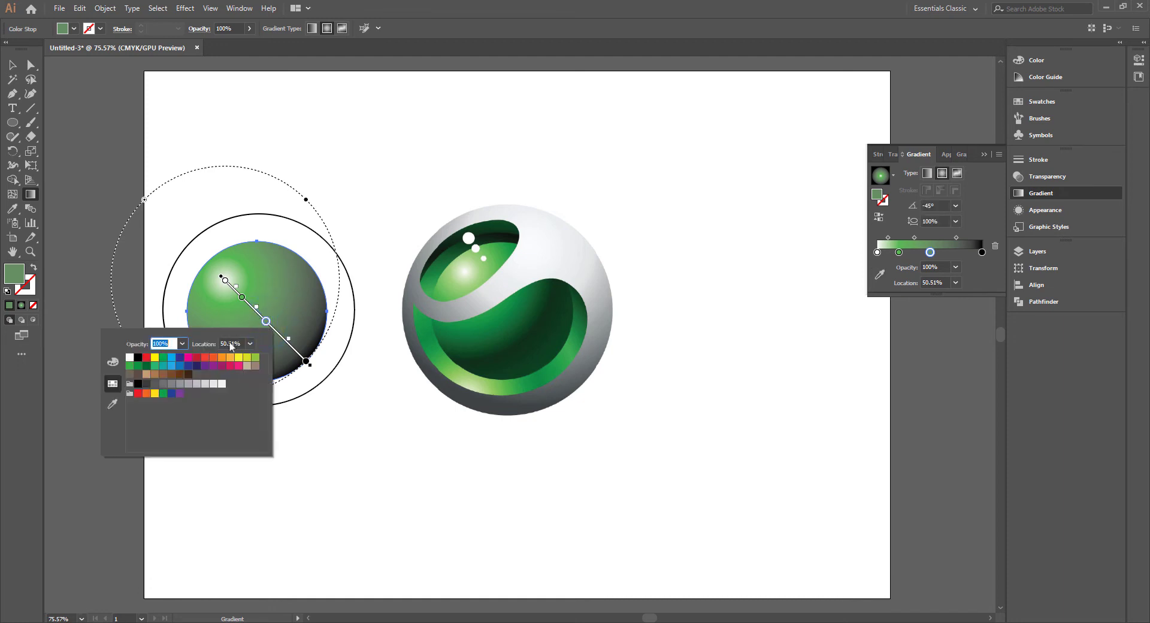
left_click(111, 404)
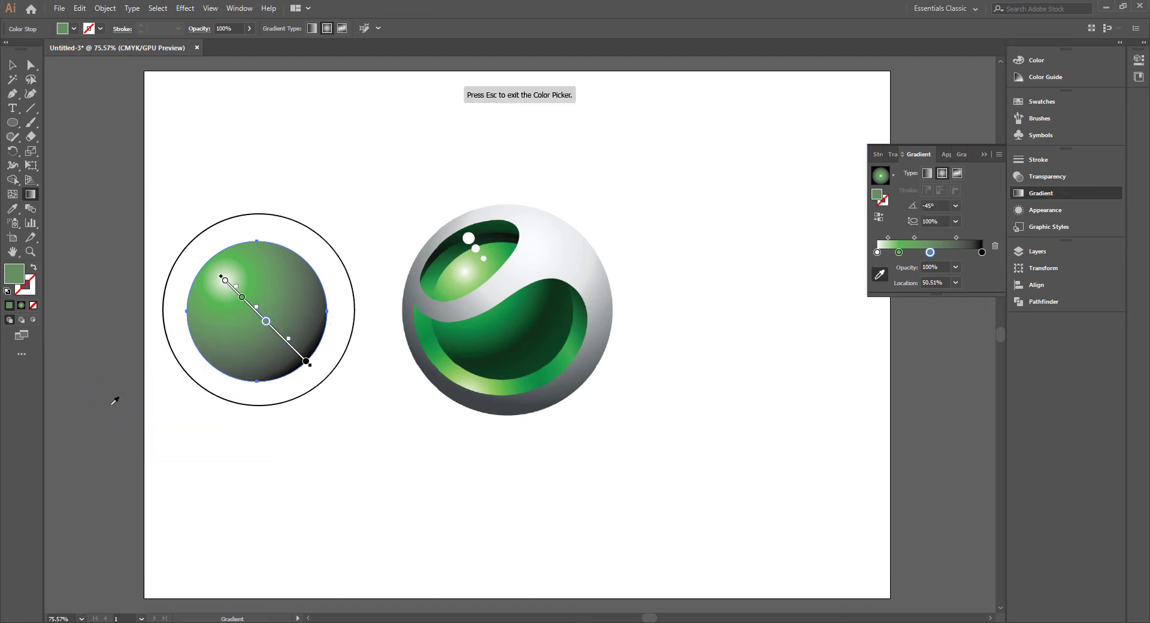
left_click(496, 325)
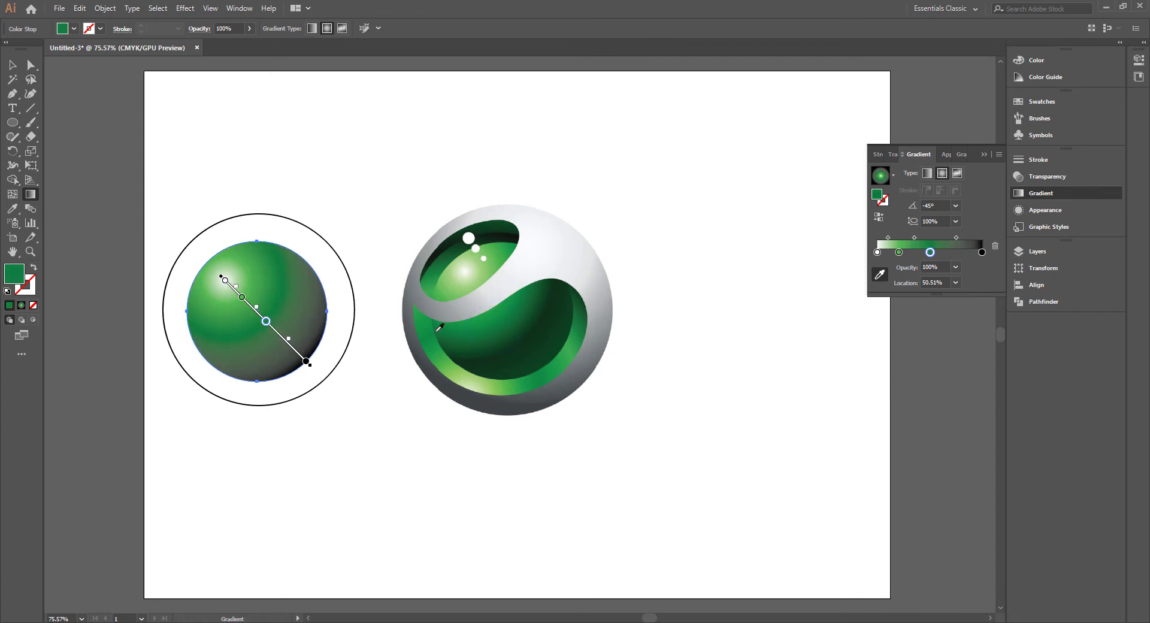
Add a stop at 71.37% and give it and the end stop darker sampled greens.
left_click(282, 339)
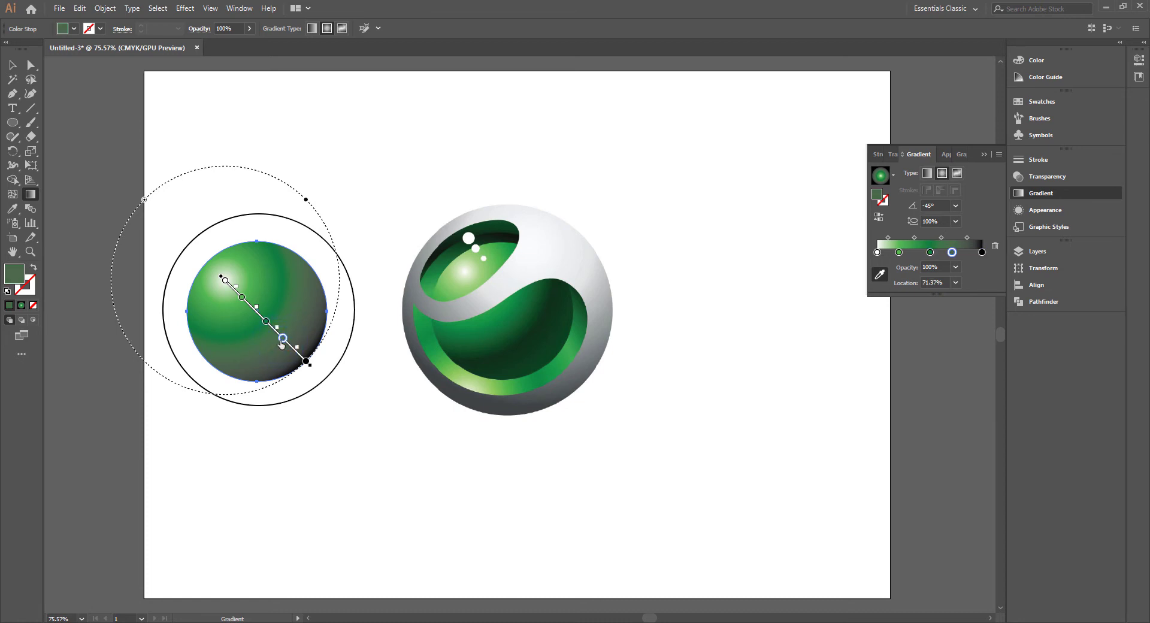
double_click(282, 338)
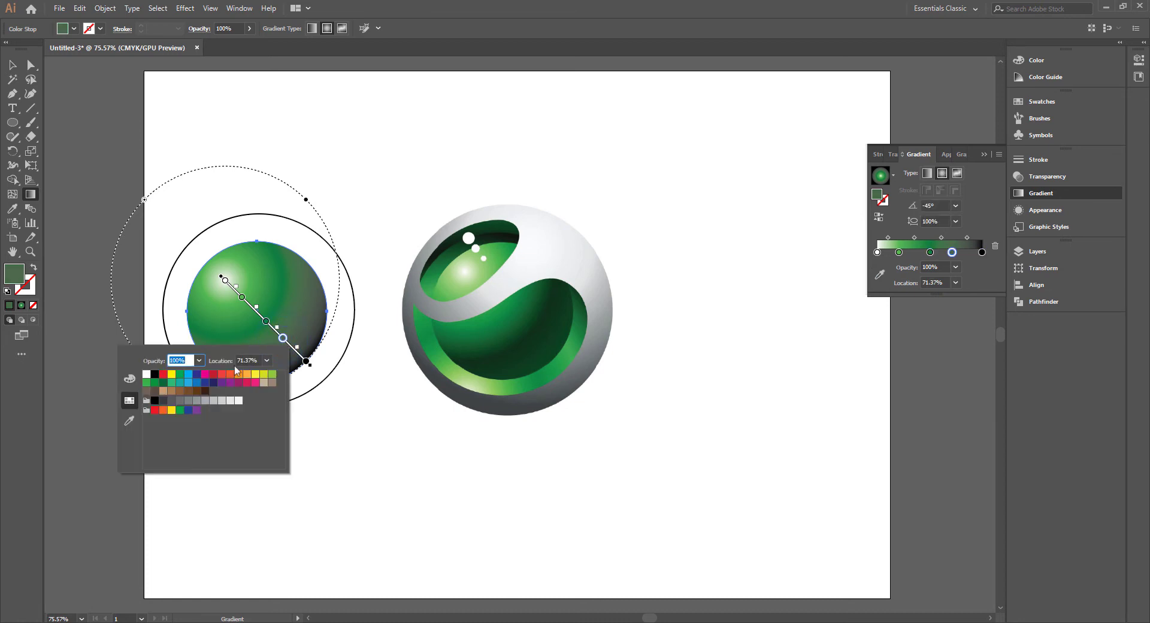
left_click(128, 421)
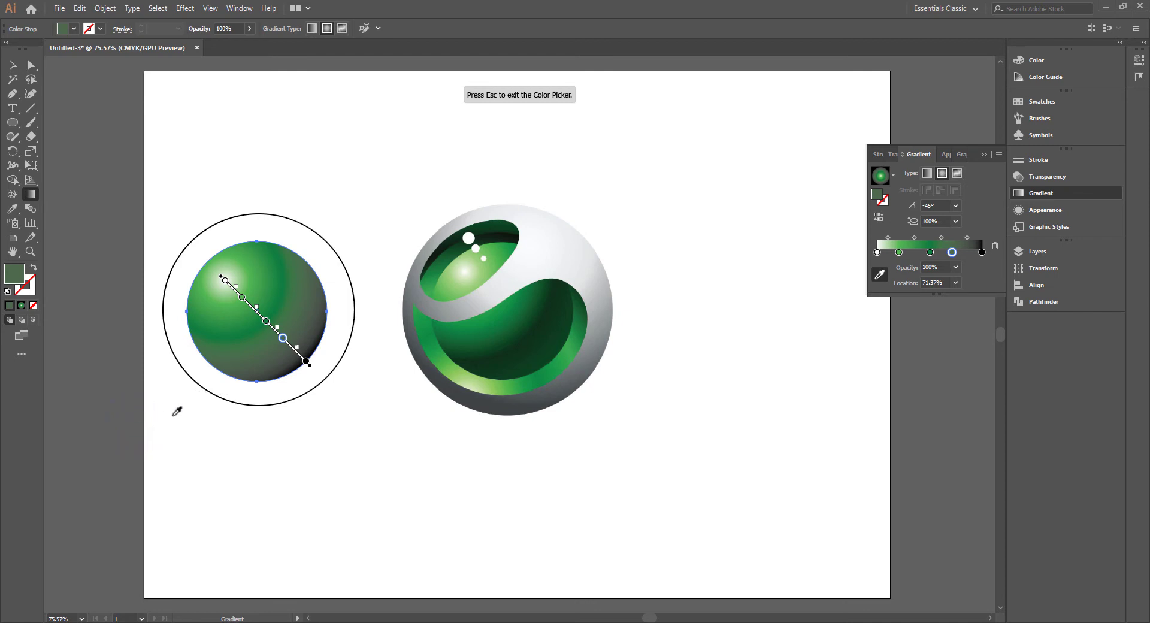
left_click(516, 346)
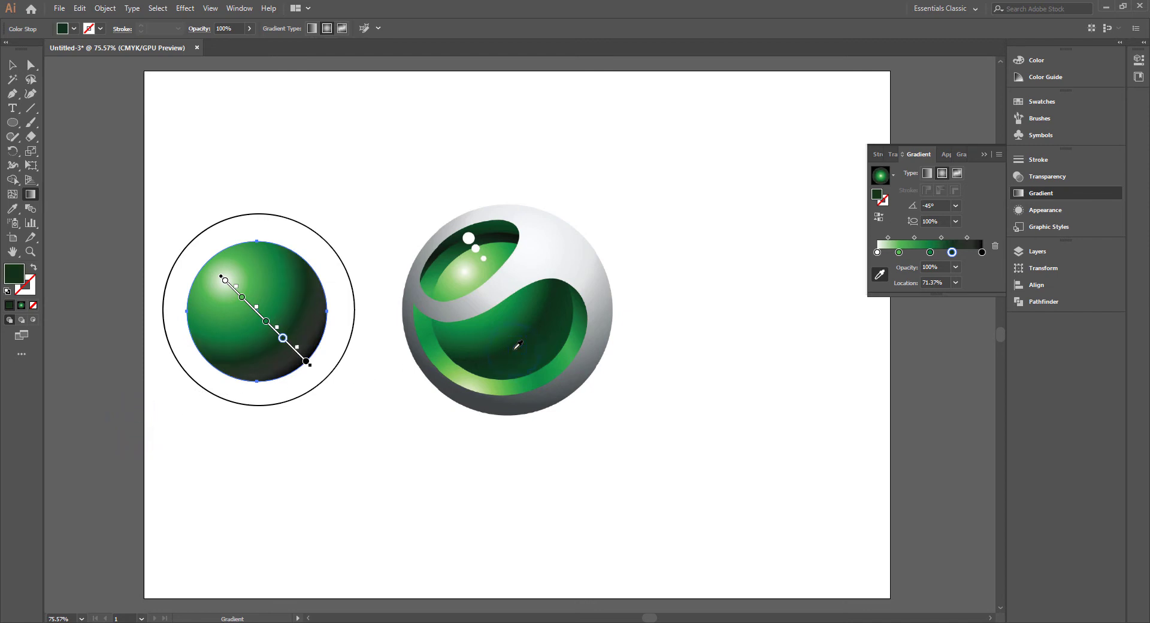
left_click(306, 362)
double_click(306, 361)
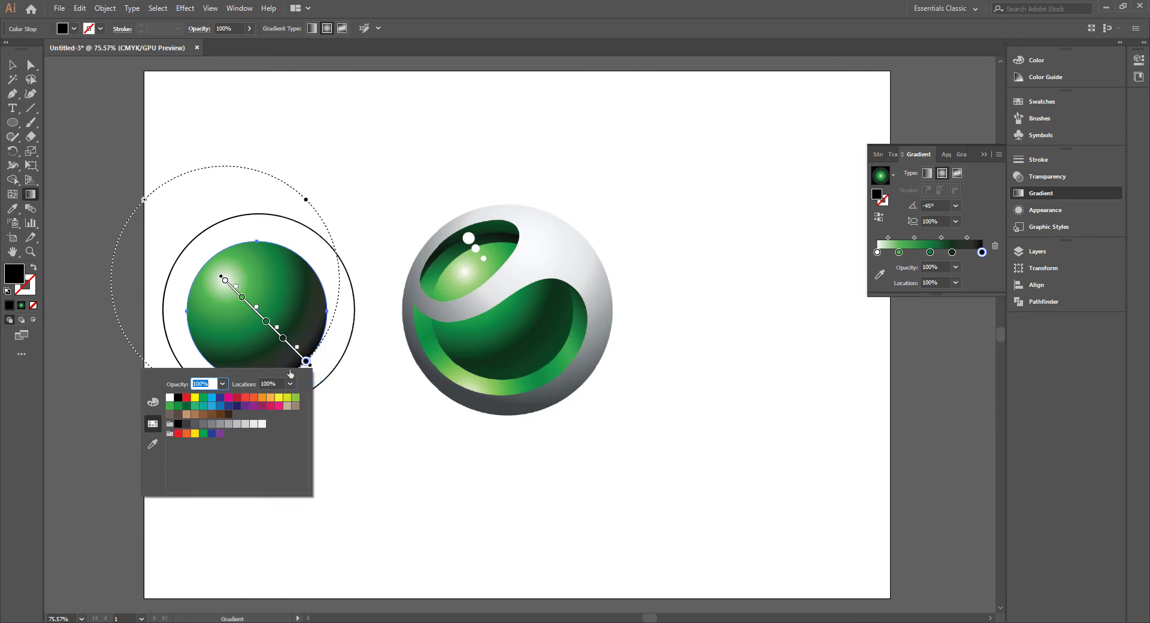
left_click(153, 443)
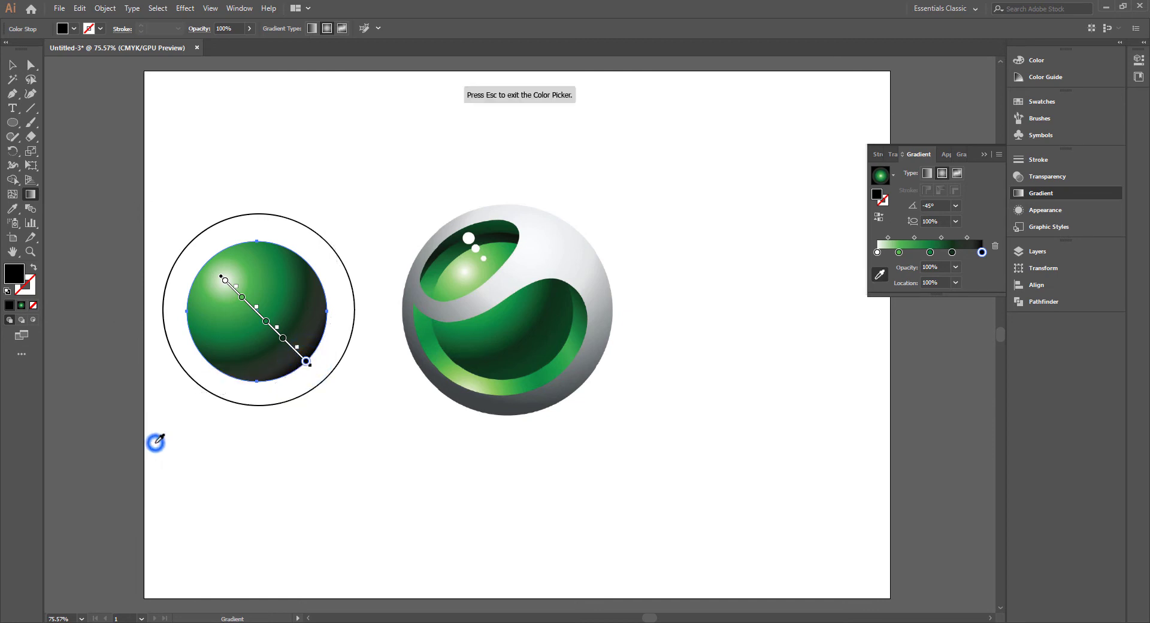
left_click(554, 353)
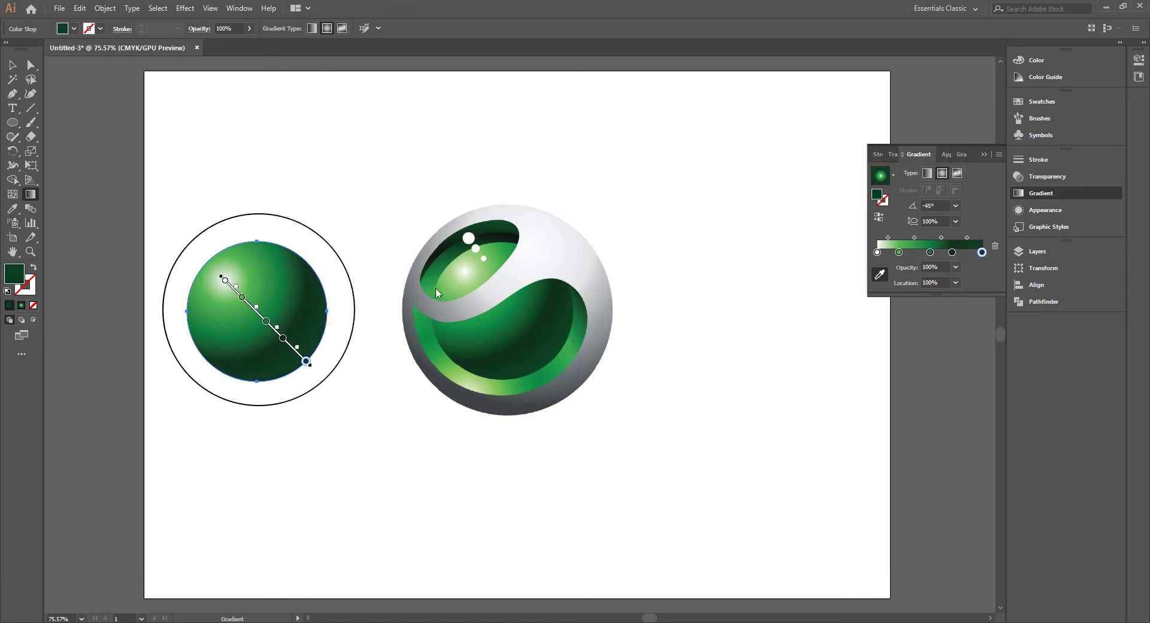
left_click(17, 64)
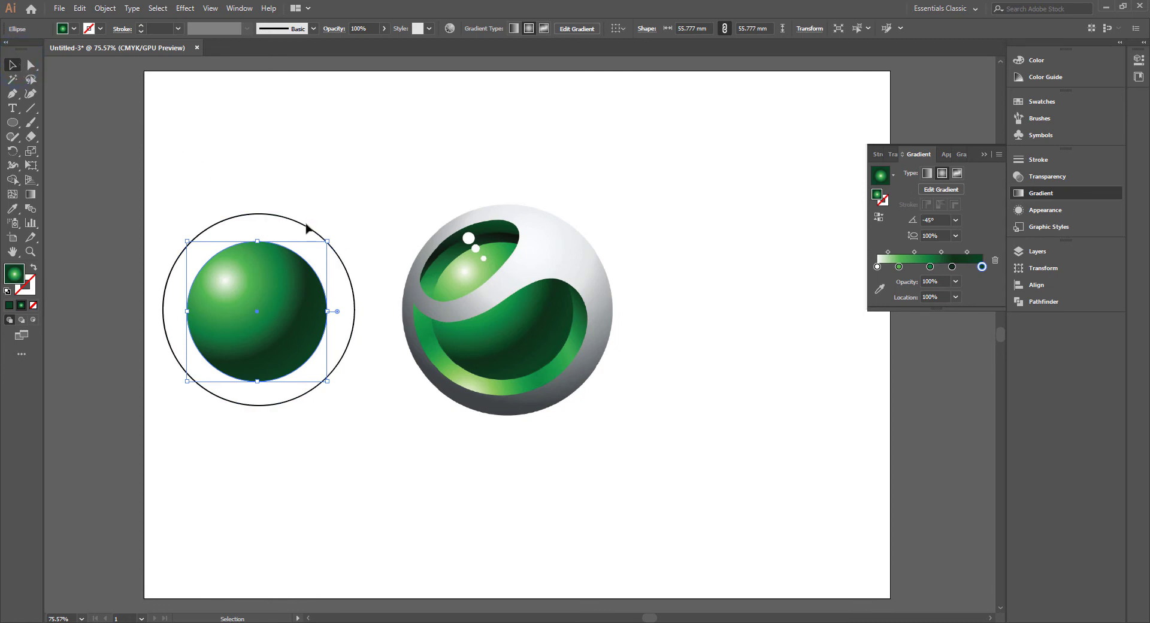
Copy the inner sphere's green radial gradient onto the outer 76.276 mm circle with the Eyedropper.
left_click(306, 228)
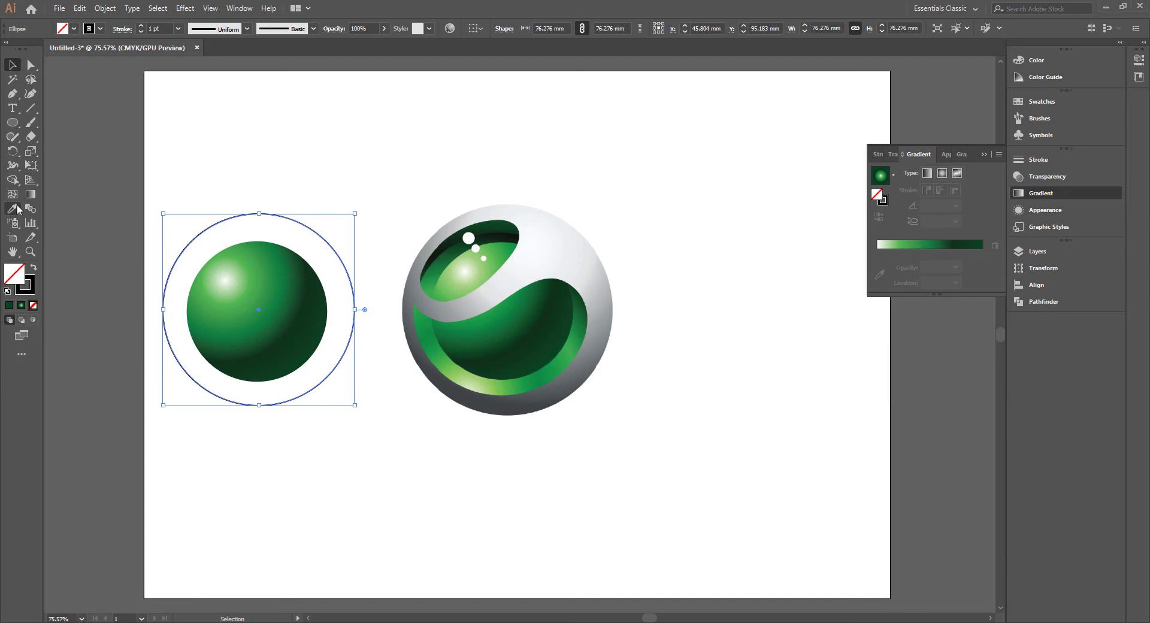
left_click(14, 210)
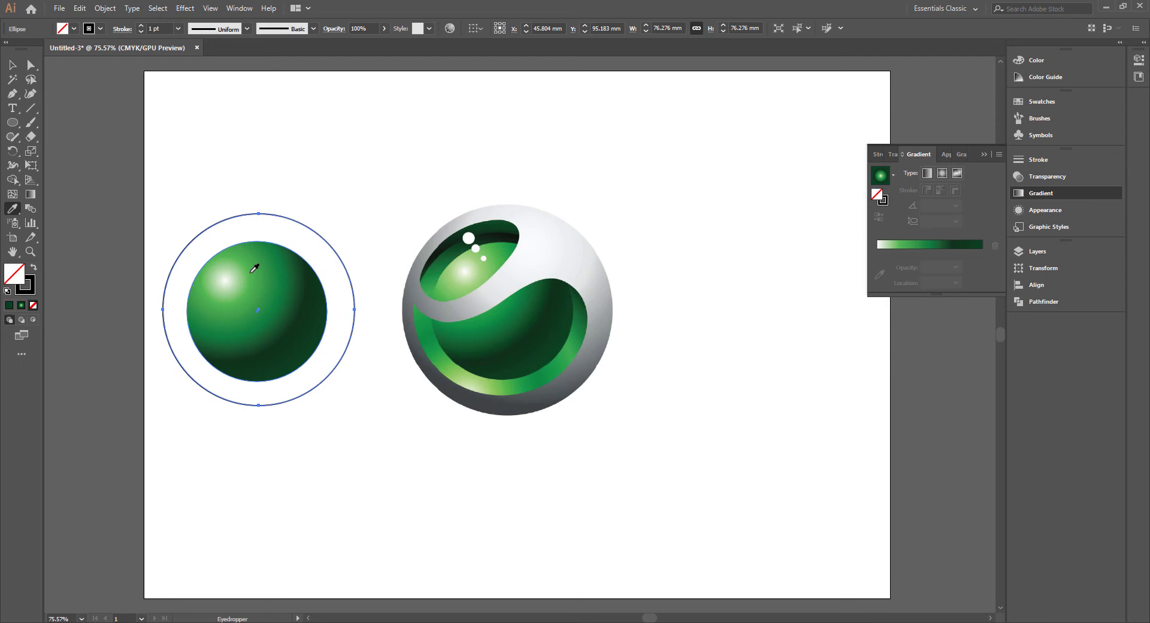
left_click(254, 269)
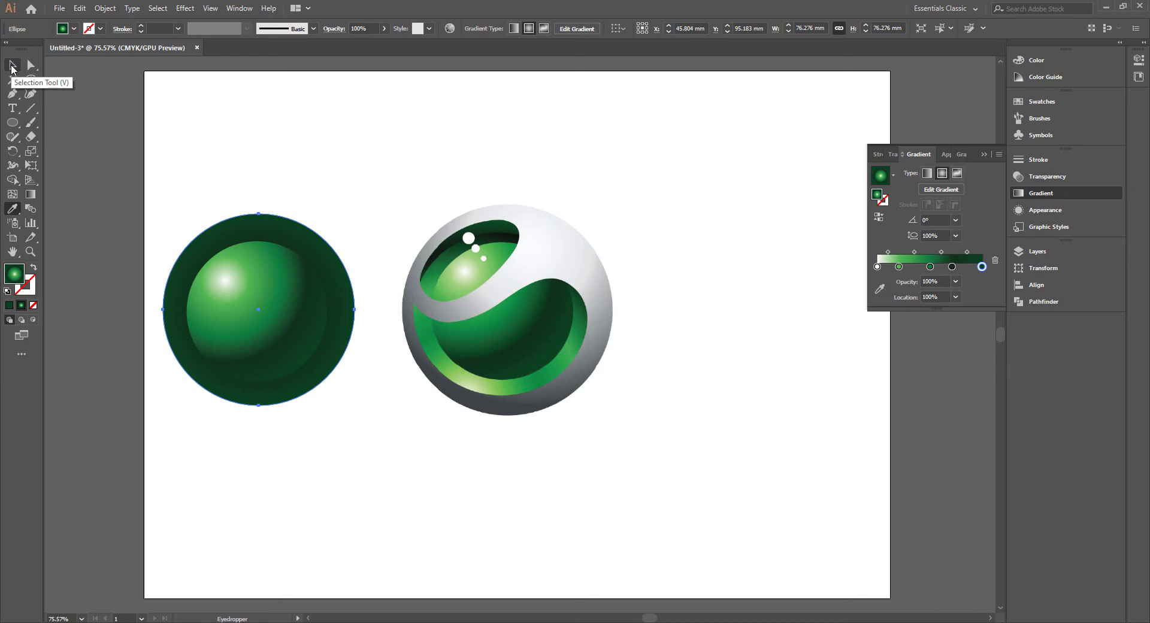
left_click(12, 67)
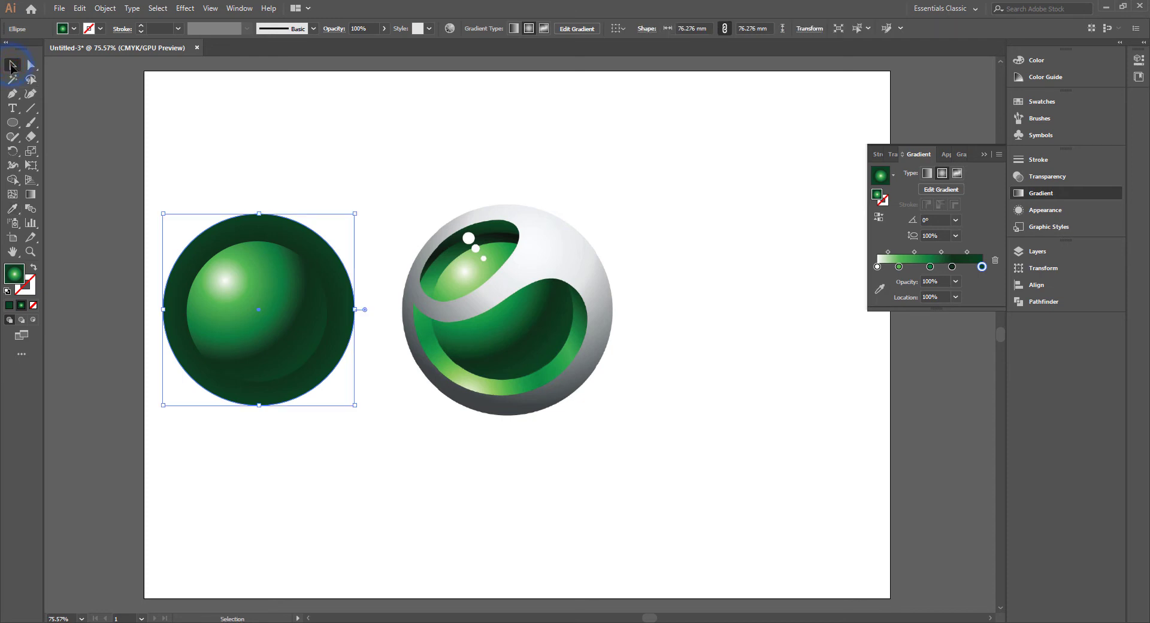
Angle the outer circle's gradient to 64.1° and lengthen it, leaving a pale lower-left highlight.
left_click(958, 192)
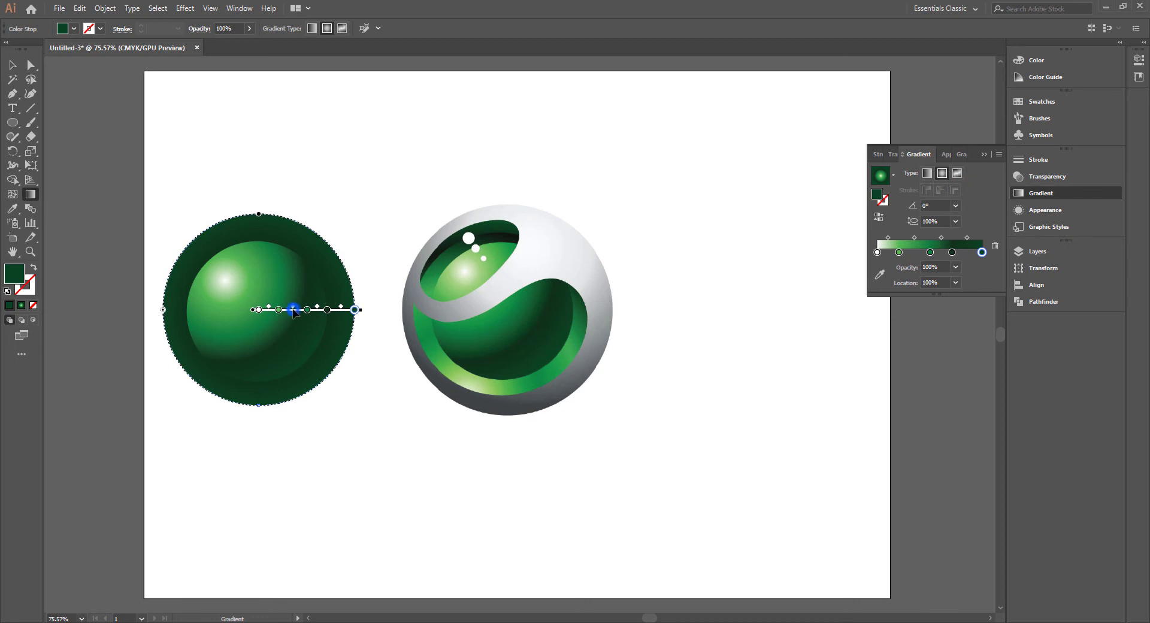
left_click_drag(293, 309, 259, 393)
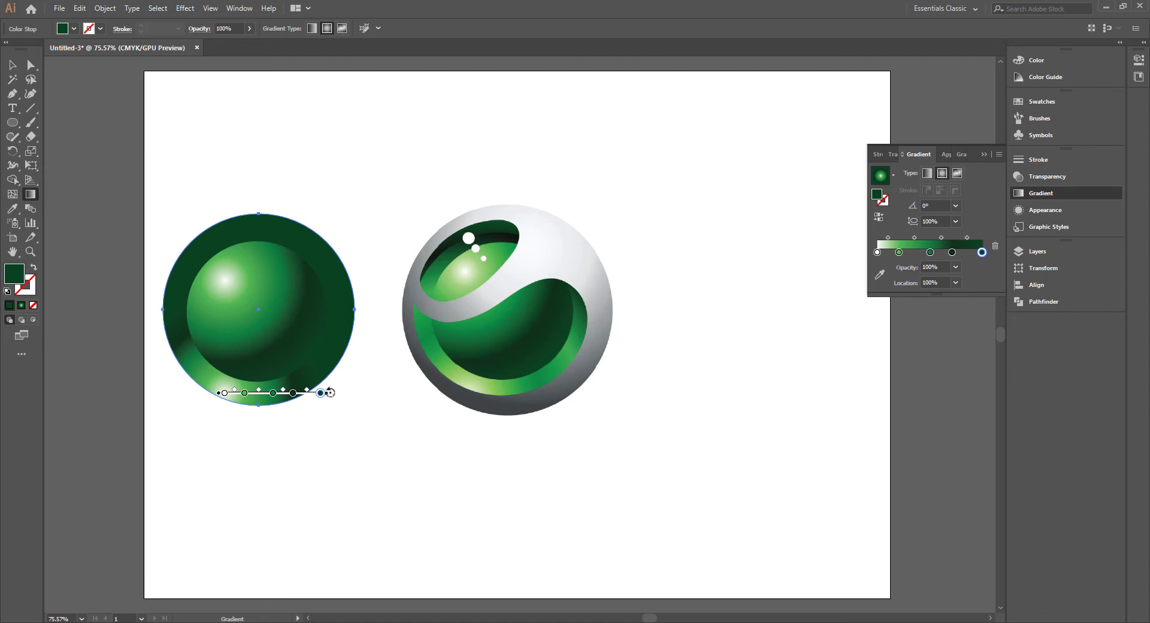
mouse_move(330, 392)
left_mouse_down()
mouse_move(300, 281)
mouse_move(274, 287)
left_mouse_up()
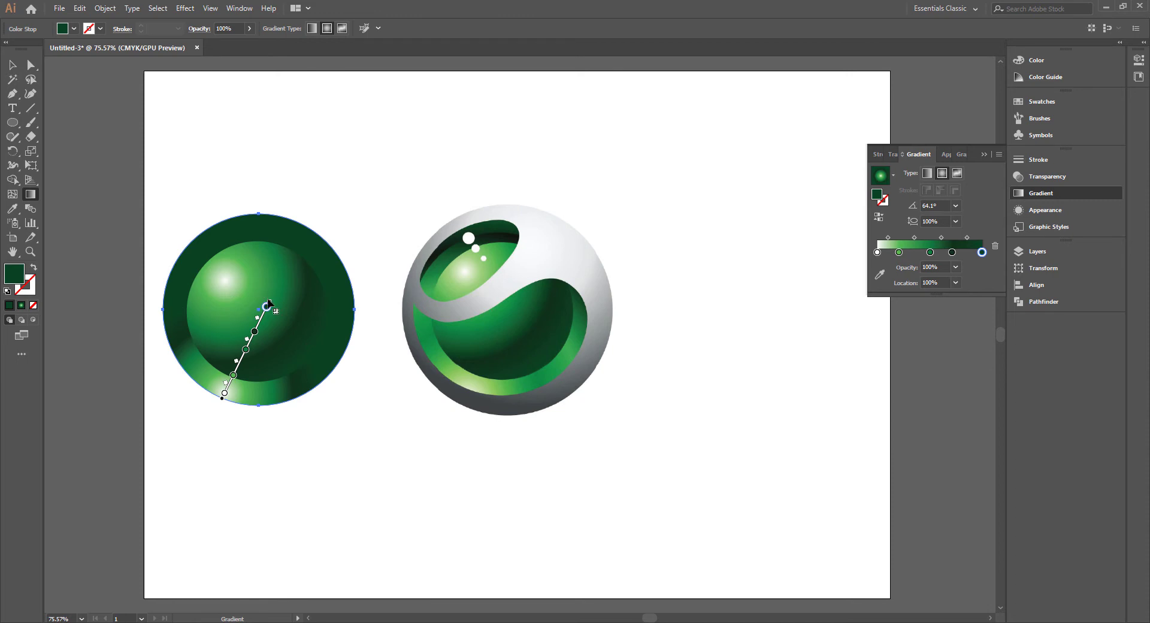
left_click_drag(270, 305, 278, 286)
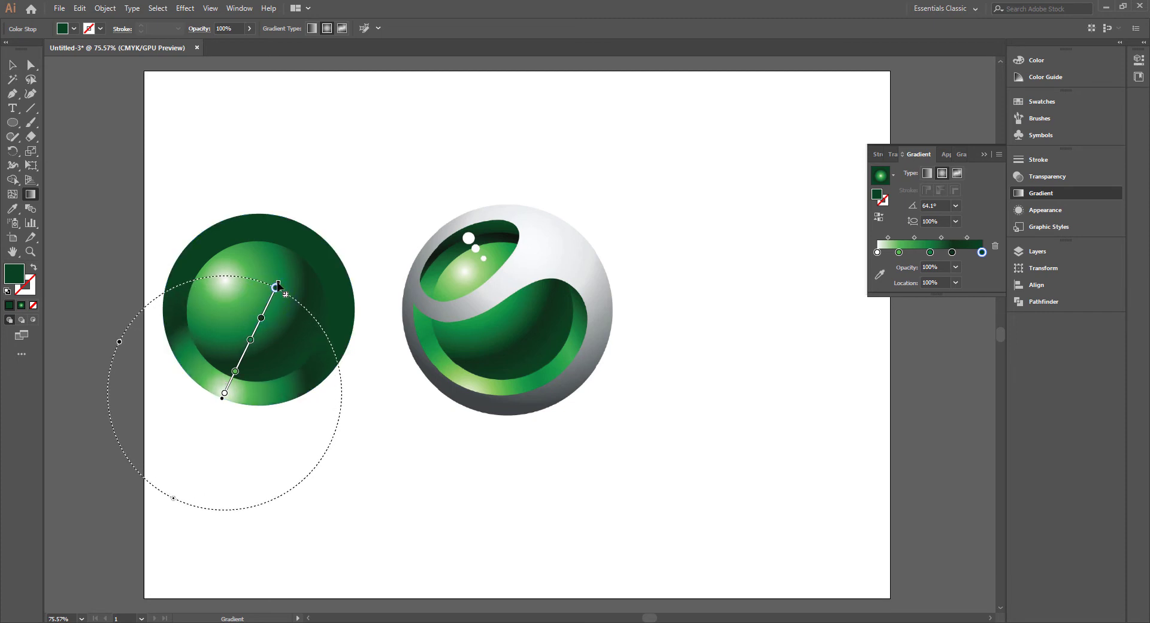
left_click_drag(279, 286, 338, 183)
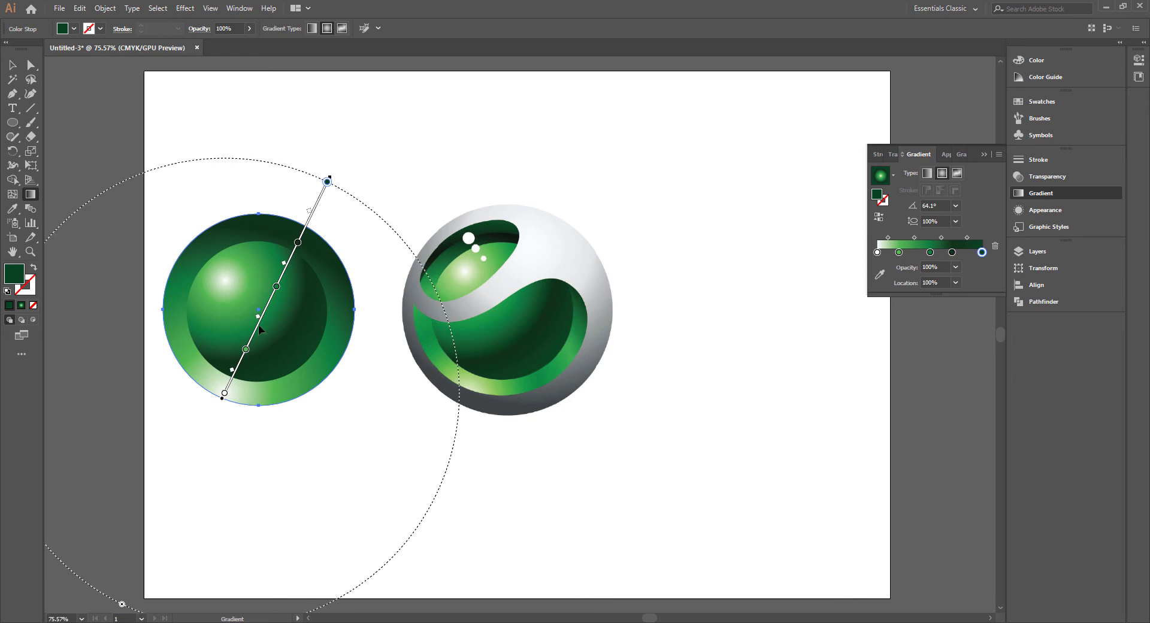
left_click_drag(259, 329, 253, 338)
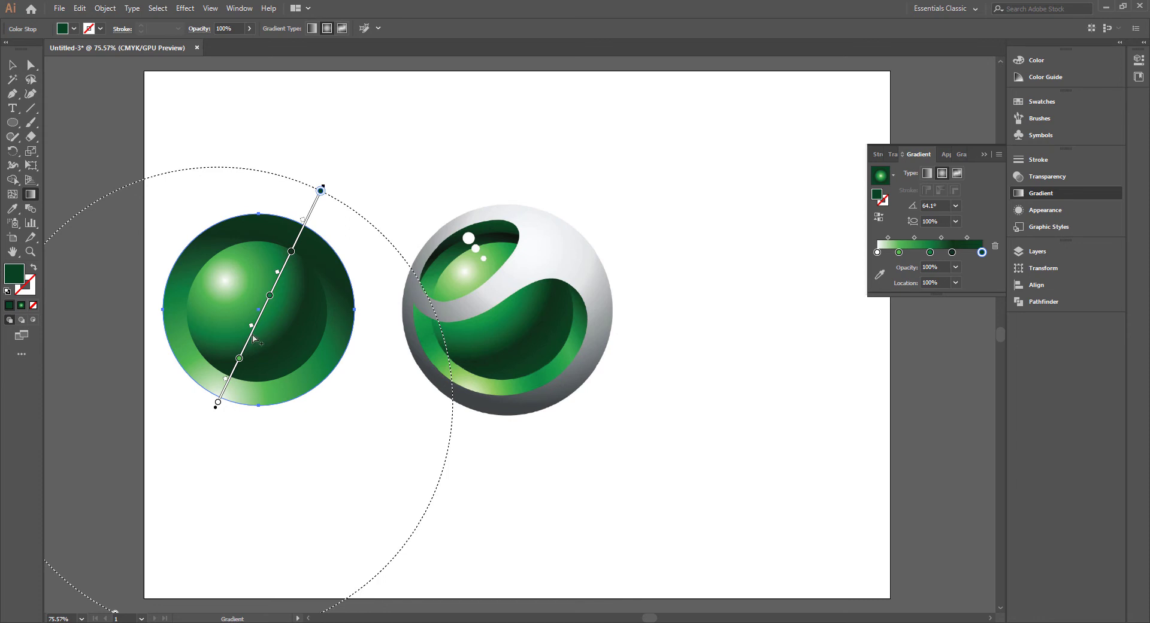
left_click(12, 65)
left_click(228, 130)
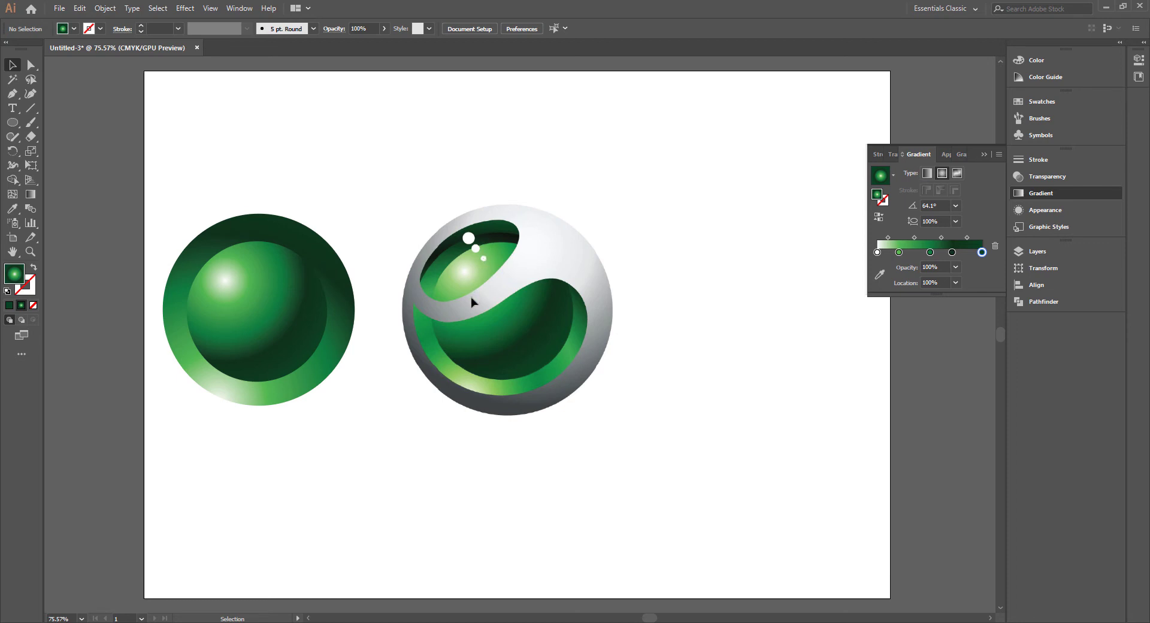
Copy the gradient circle, paste it in front, and move it right of the reference ball.
left_click(309, 251)
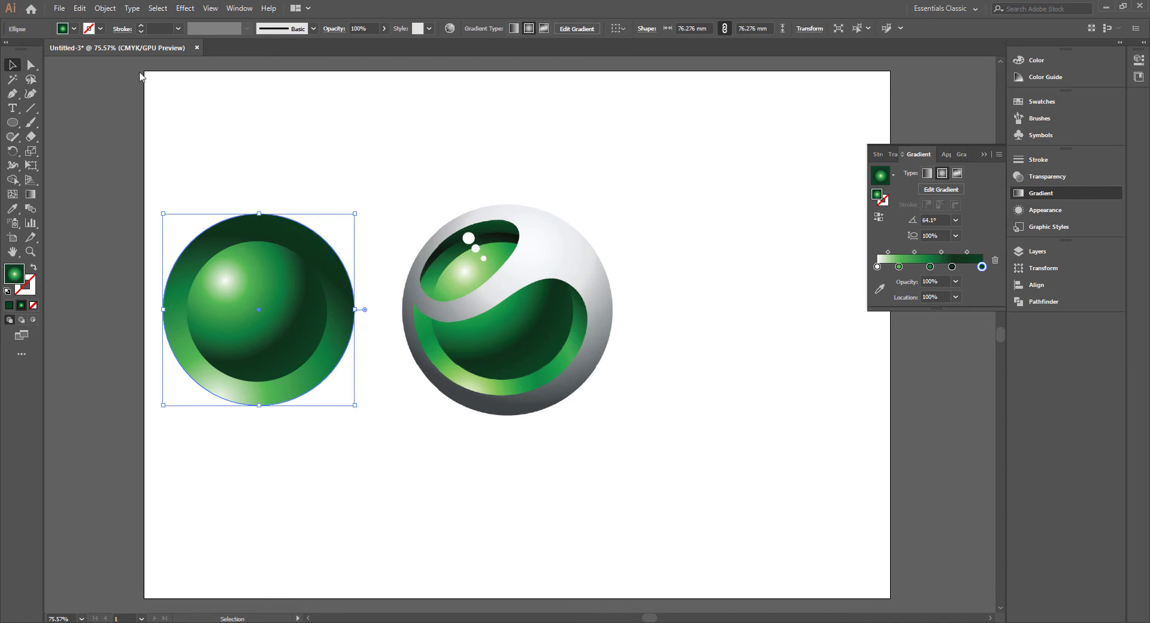
left_click(80, 9)
left_click(99, 66)
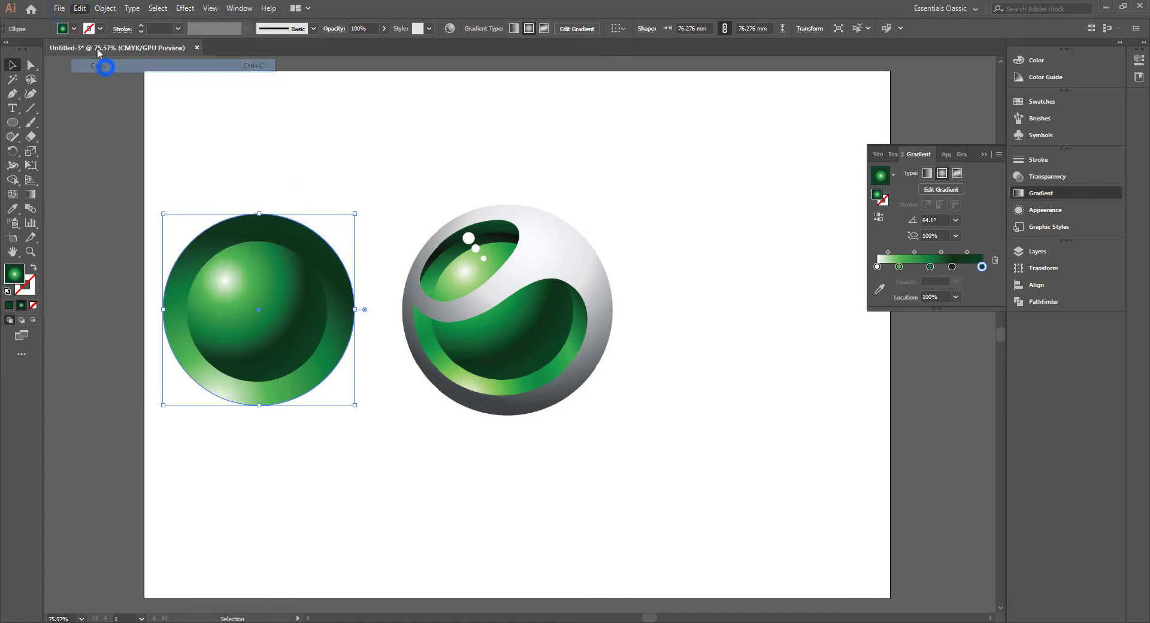
left_click(80, 9)
left_click(111, 93)
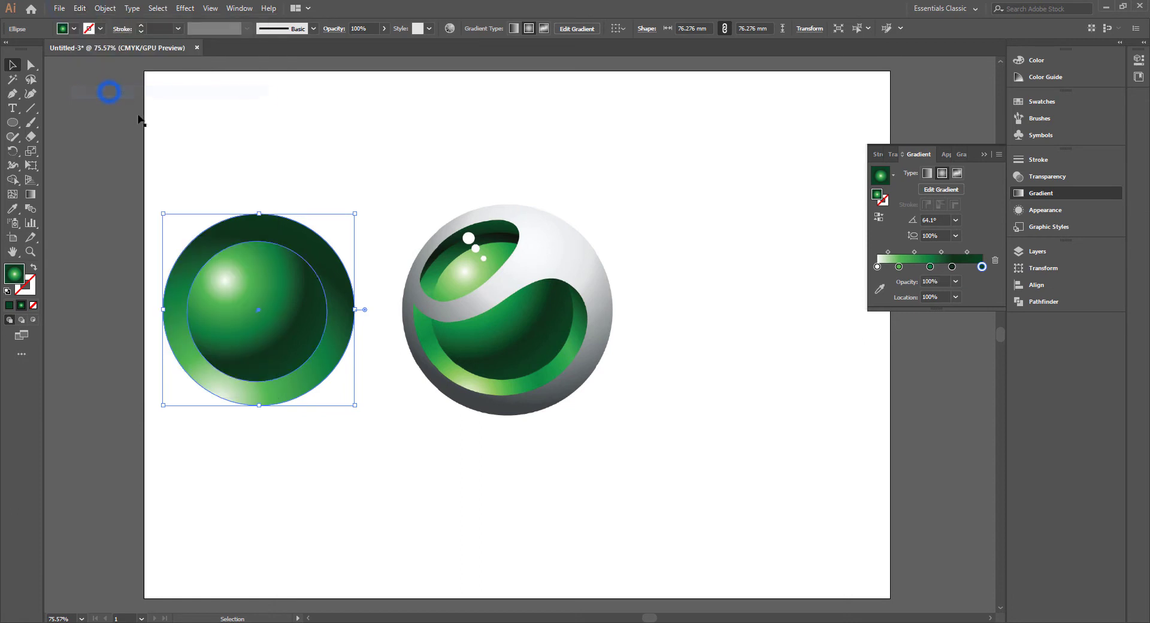
left_click_drag(311, 250, 789, 264)
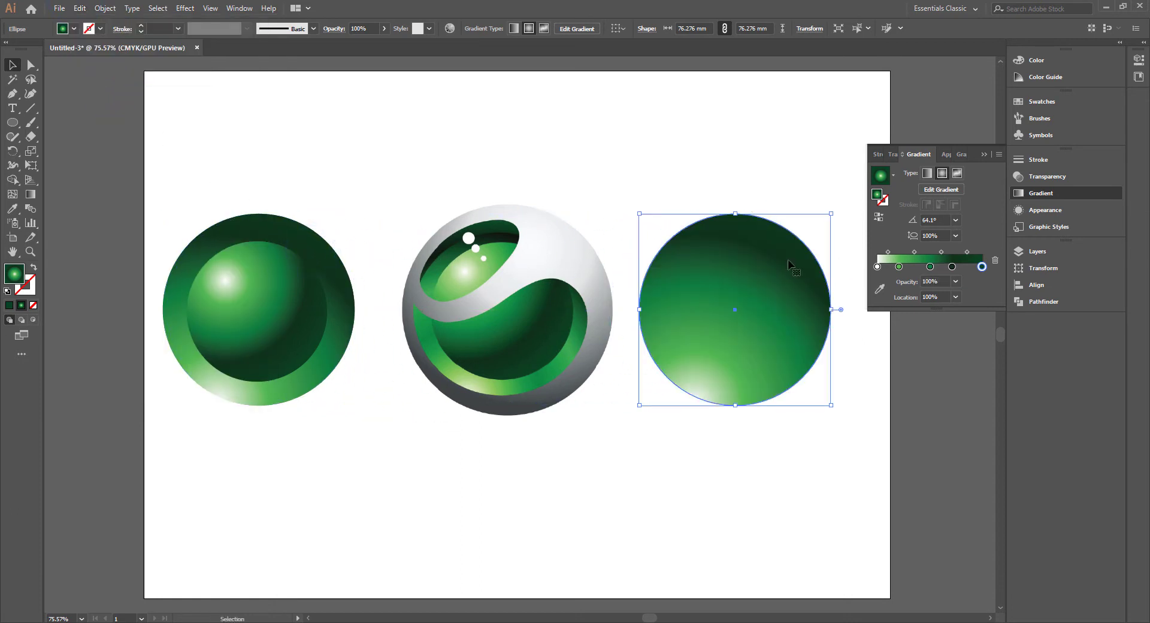
Paste a second copy in front of the right circle, offset slightly over it.
left_click(79, 9)
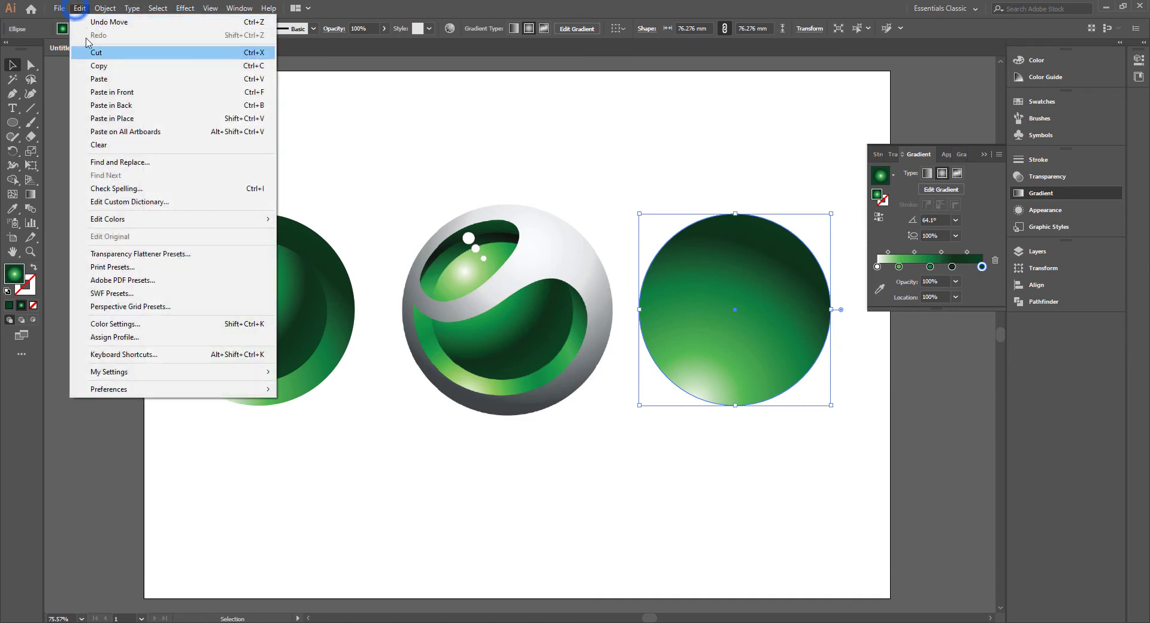
left_click(98, 65)
left_click(79, 8)
left_click(114, 92)
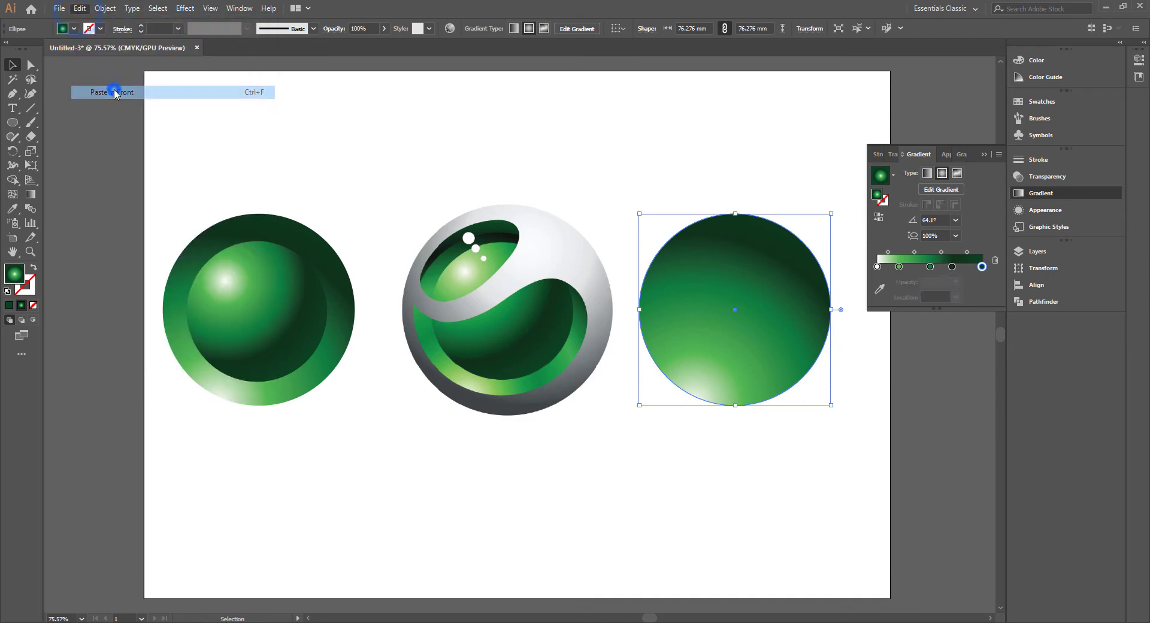
mouse_move(731, 263)
left_mouse_down()
mouse_move(732, 279)
mouse_move(773, 268)
left_mouse_up()
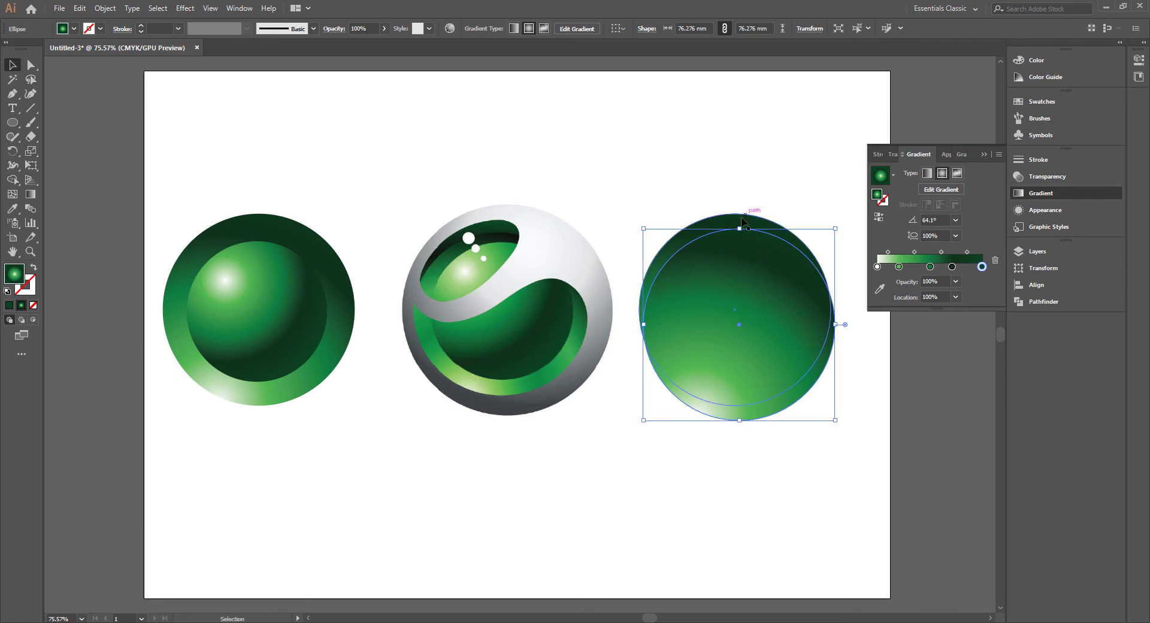
left_click(749, 165)
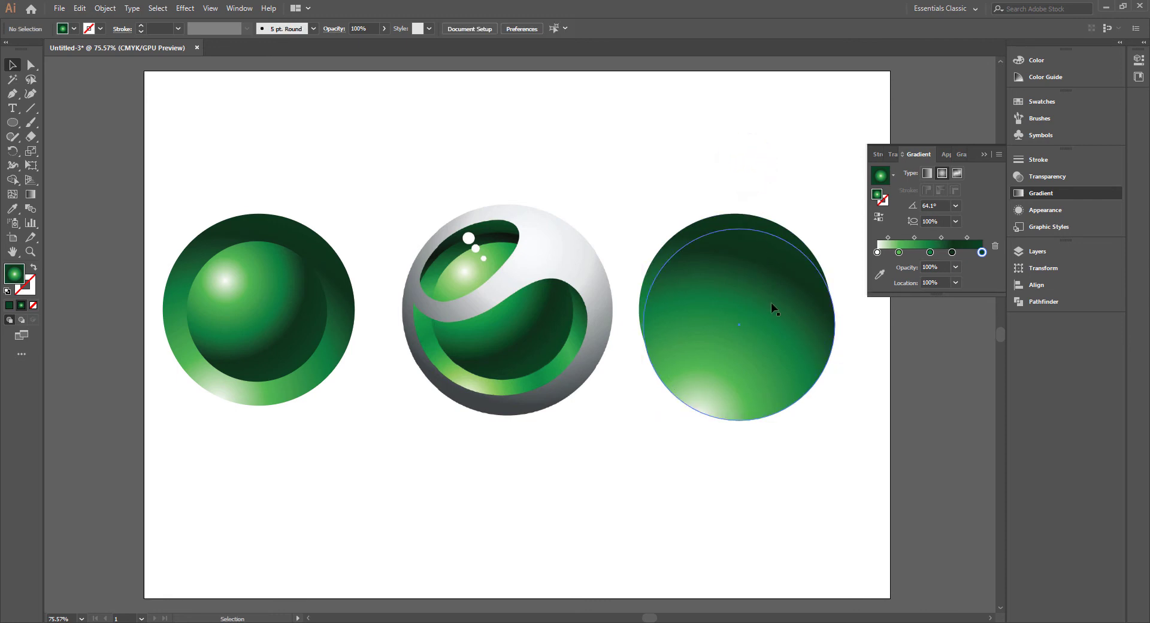
left_click(770, 303)
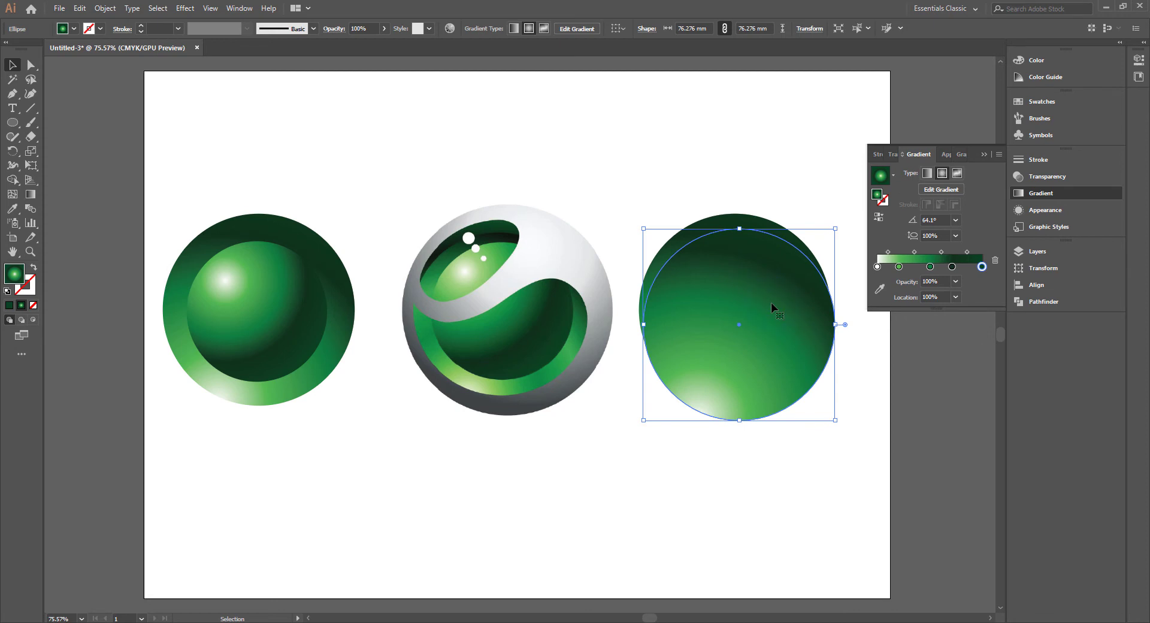
Shift the top circle copy up and apply Pathfinder Minus Front to form a green crescent.
left_click_drag(745, 237, 740, 214)
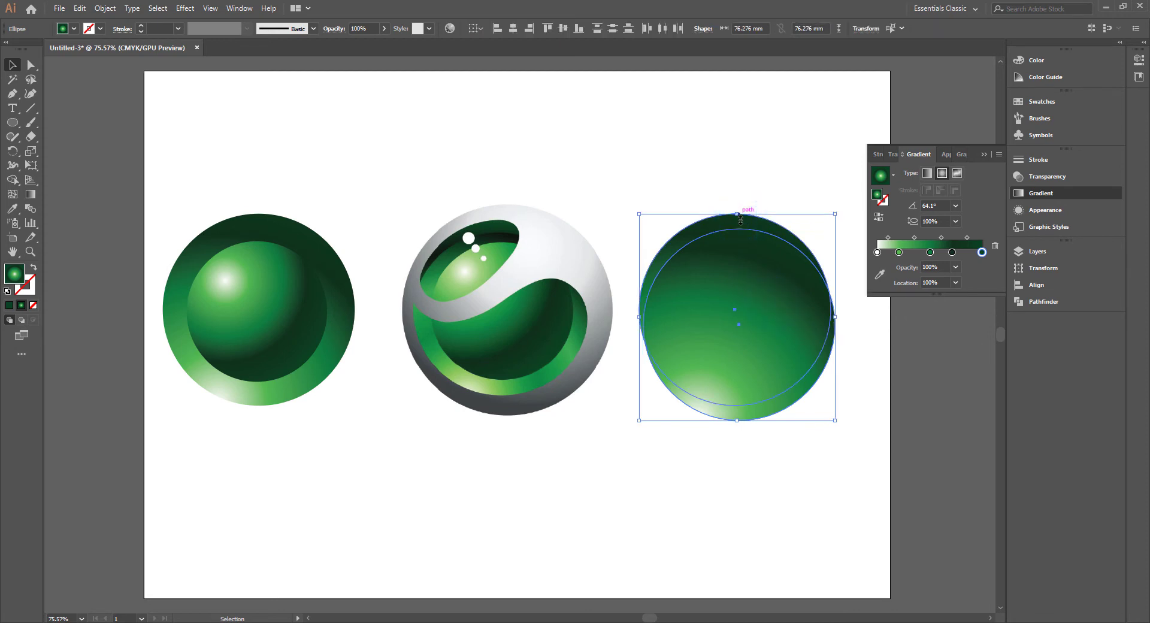
left_click(1052, 302)
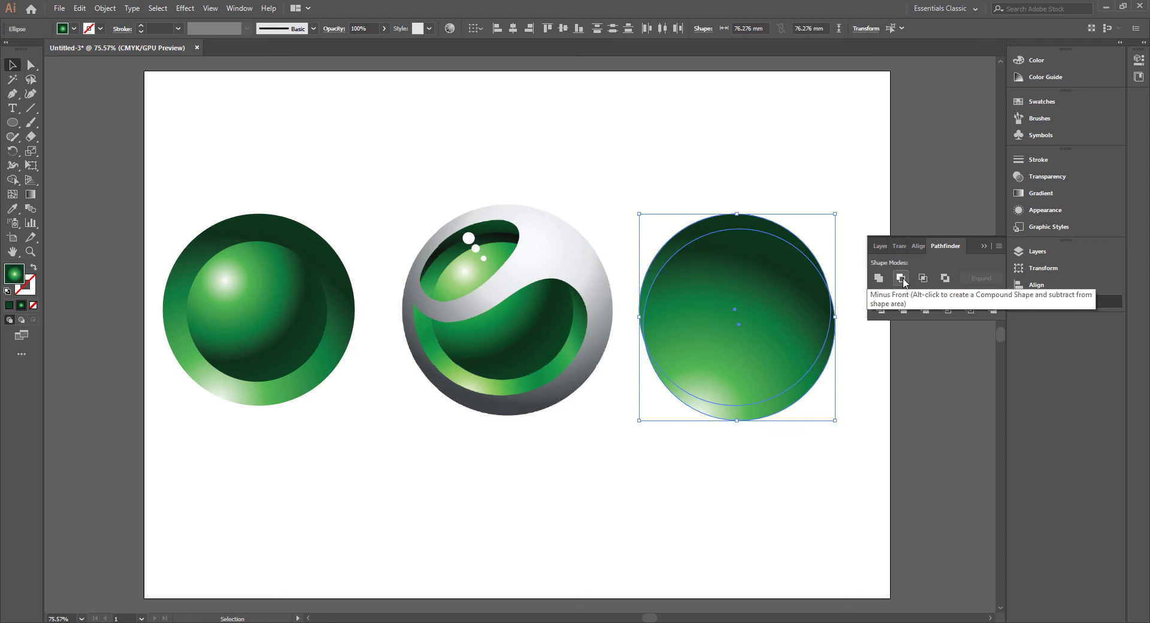
left_click(900, 278)
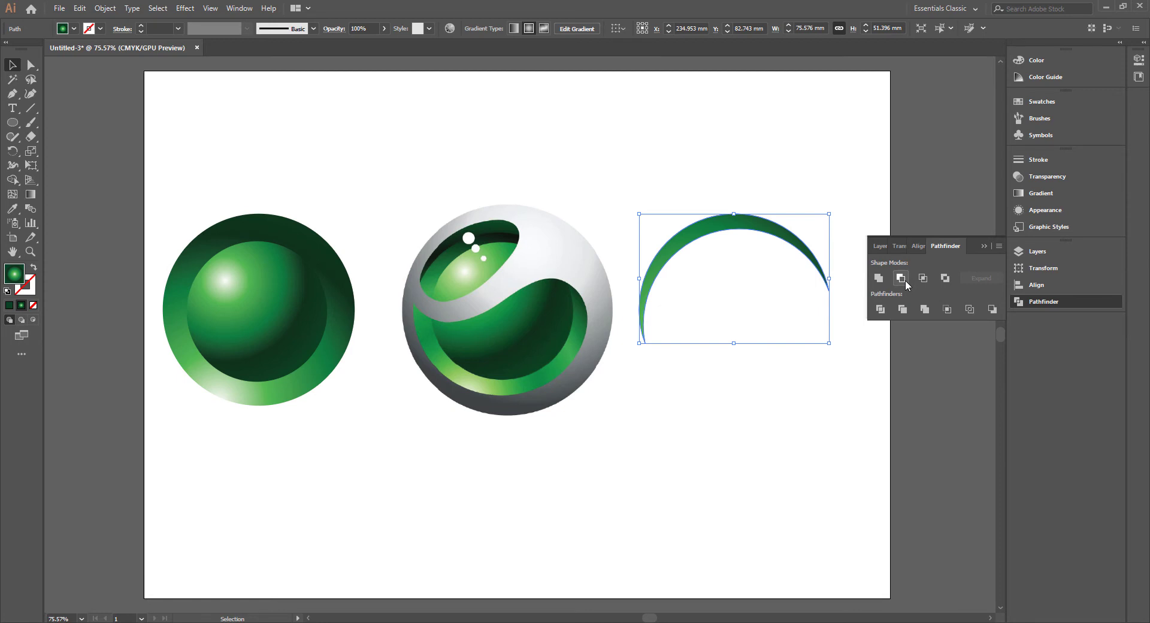
left_click(748, 150)
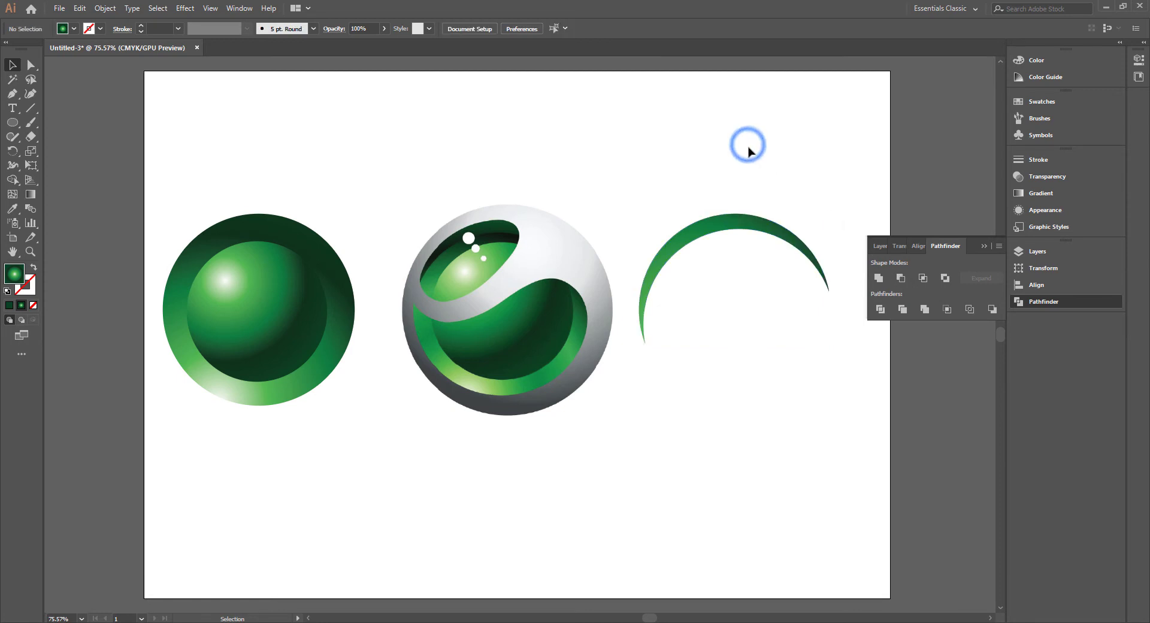
Place the crescent on the left sphere's upper rim and reverse its gradient at 52.6°.
mouse_move(777, 229)
left_mouse_down()
mouse_move(449, 253)
mouse_move(302, 234)
left_mouse_up()
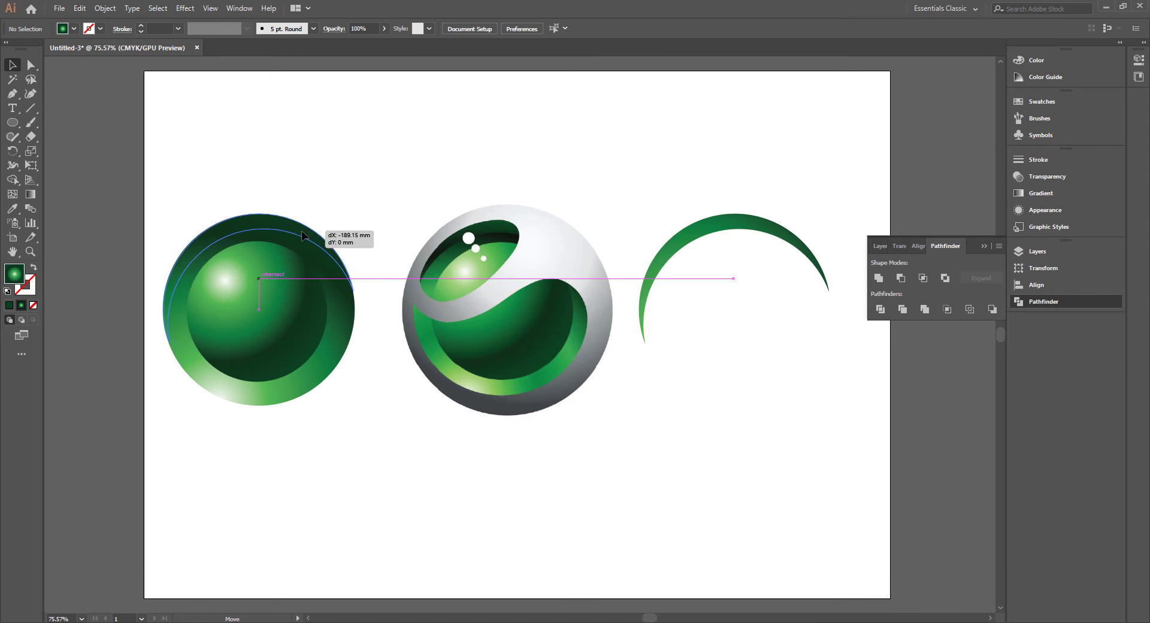
left_click_drag(301, 232, 302, 232)
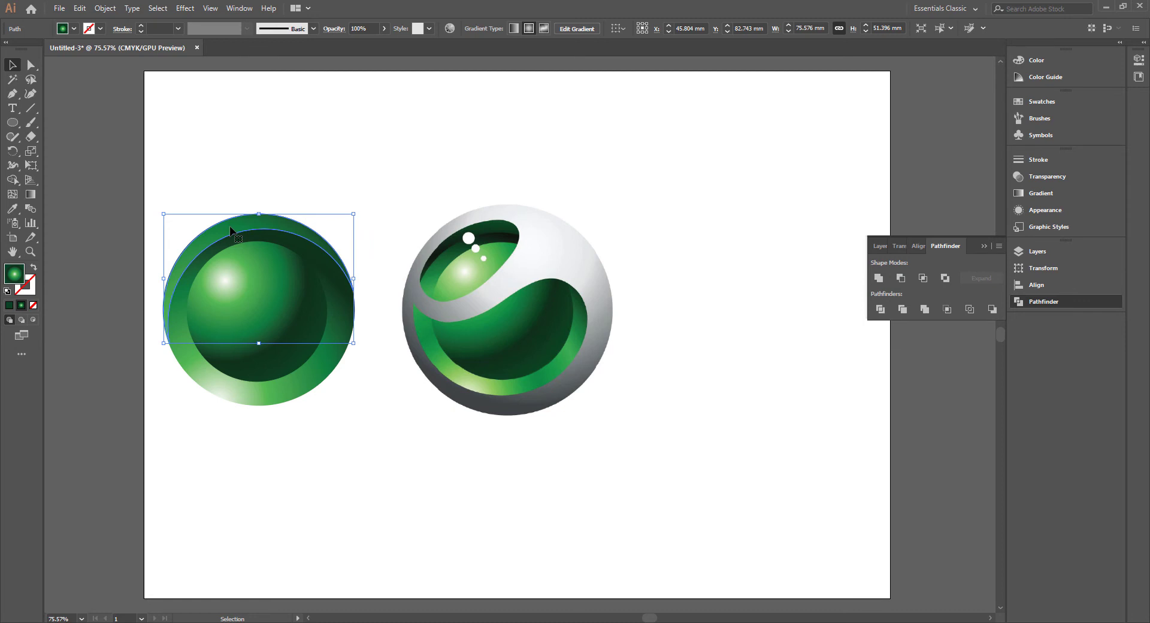
left_click(1019, 193)
left_click(943, 190)
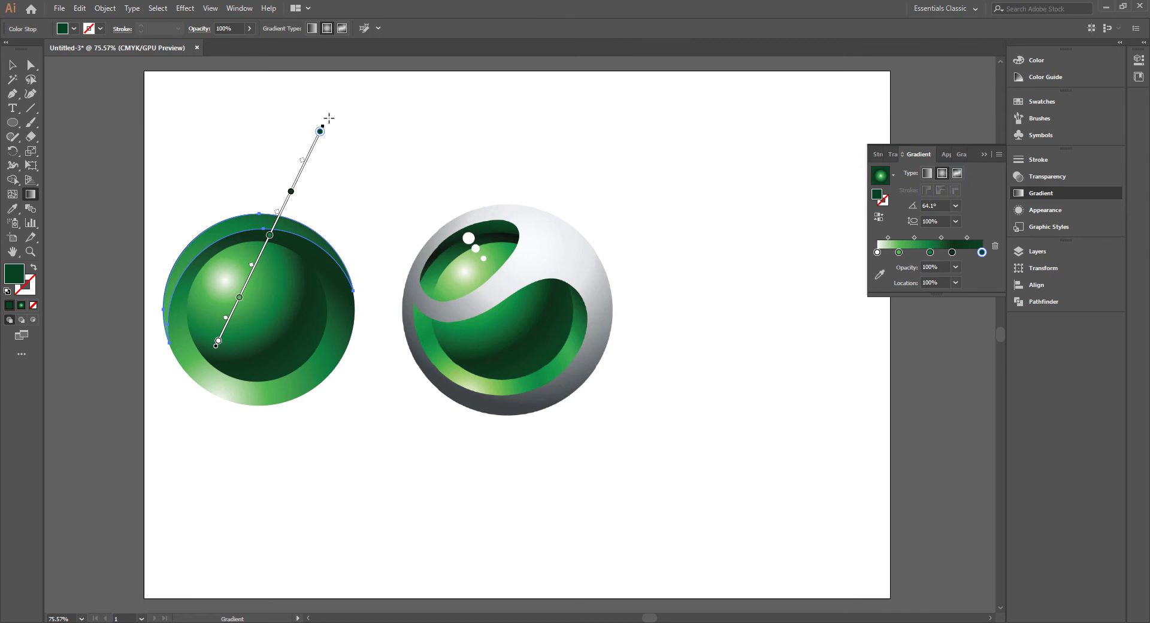
left_click_drag(324, 118, 67, 518)
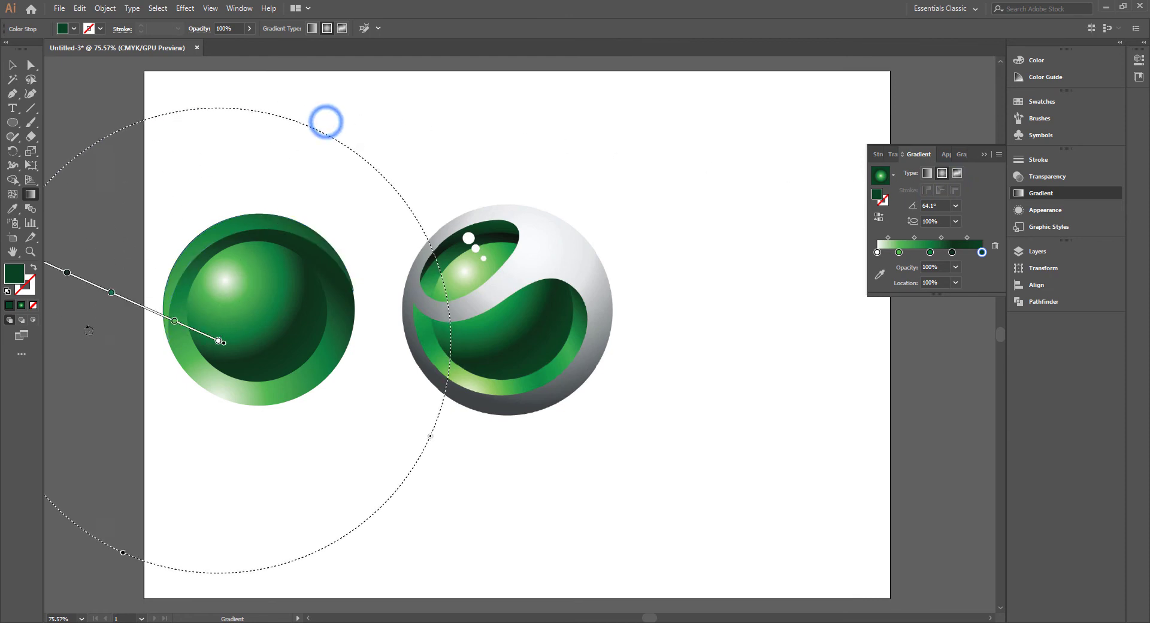
left_click_drag(168, 412, 351, 168)
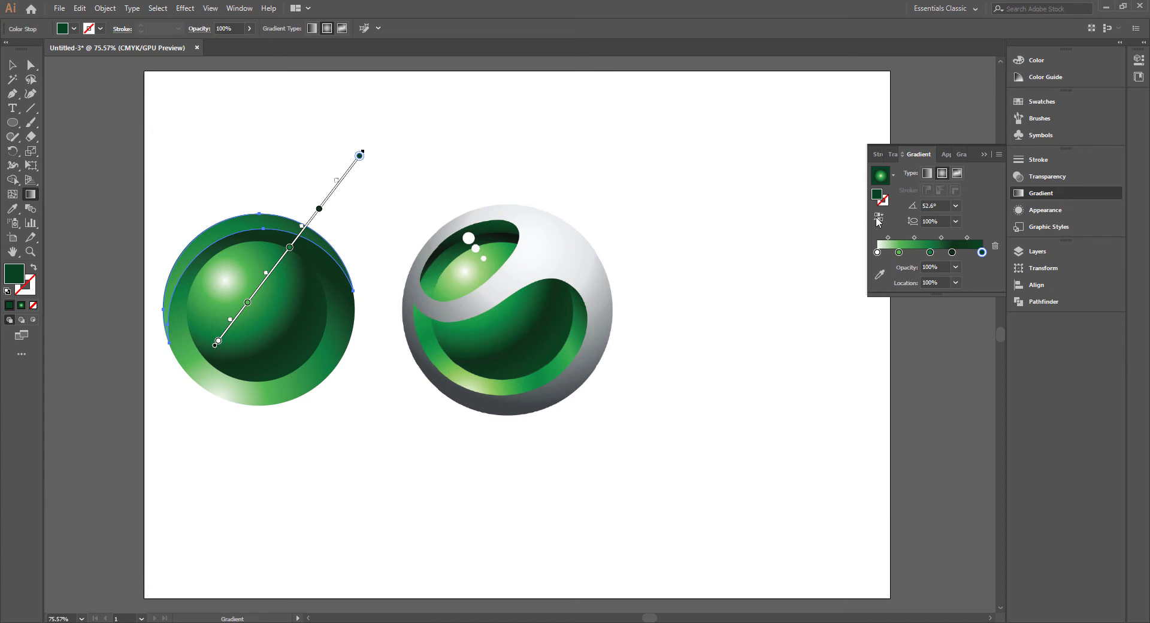
left_click(878, 217)
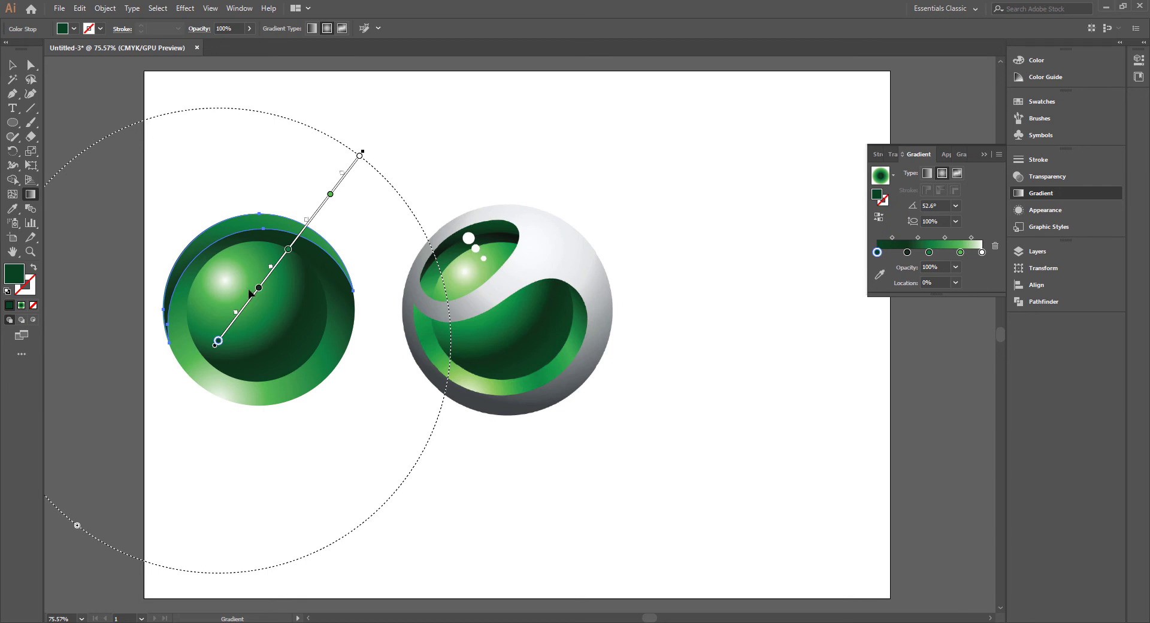
left_click_drag(280, 266, 281, 258)
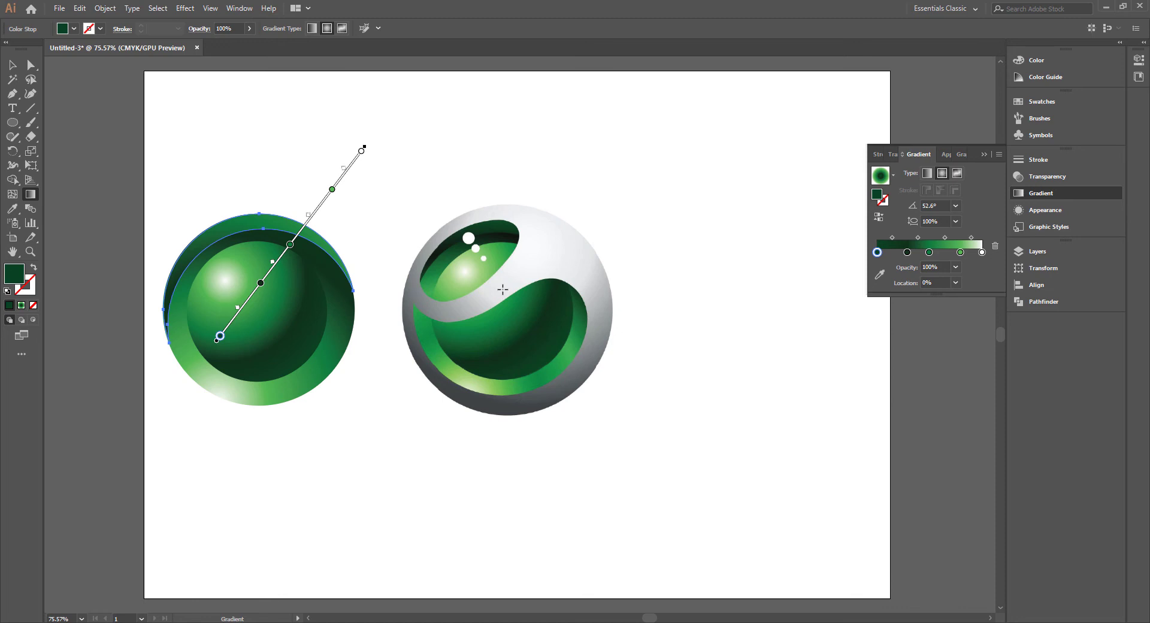
left_click(13, 64)
left_click(223, 144)
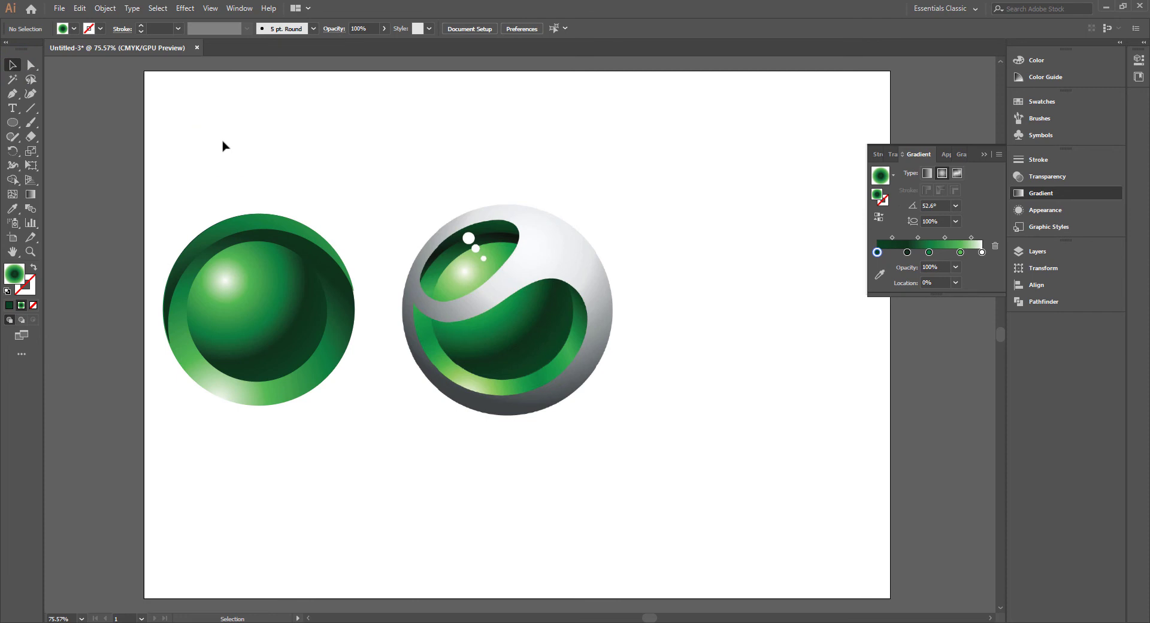
Draw an 83.427 mm circle with the Ellipse tool over the middle reference sphere.
left_click(367, 153)
left_click(17, 122)
left_click_drag(500, 303, 604, 388)
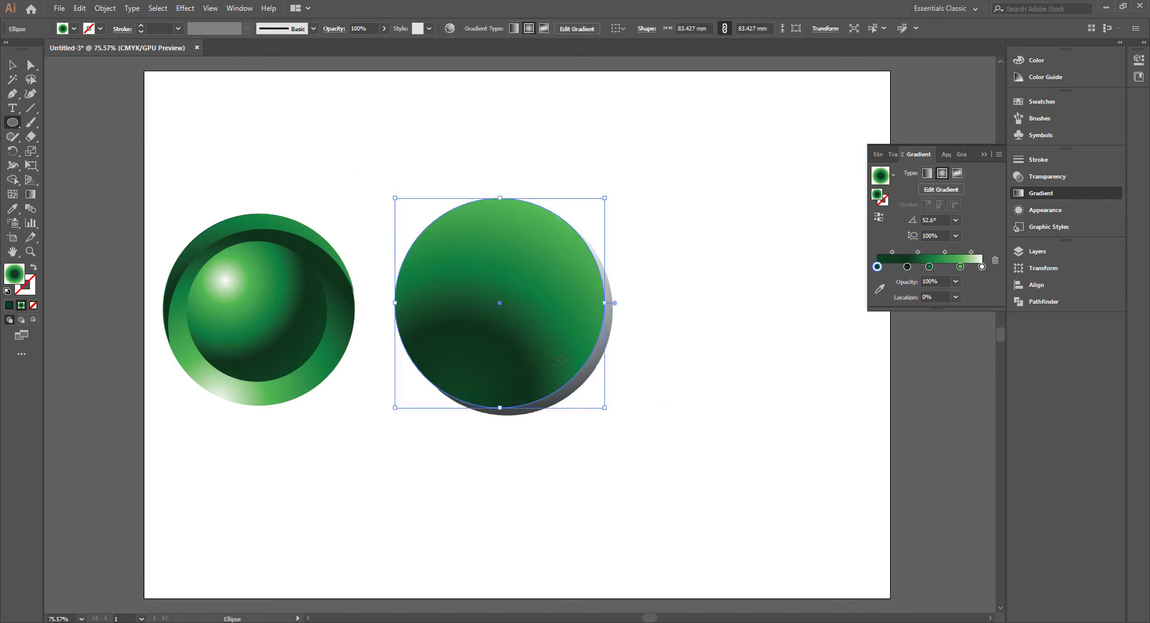
Give the circle no fill and a black stroke, then align it over the middle sphere.
left_click(75, 29)
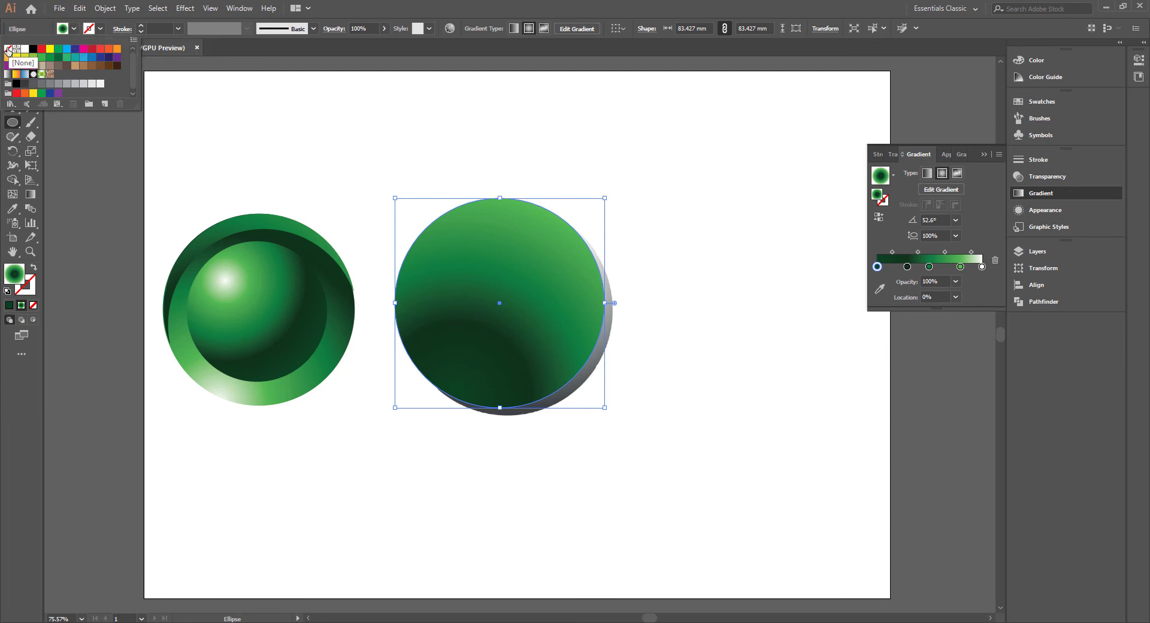
left_click(7, 49)
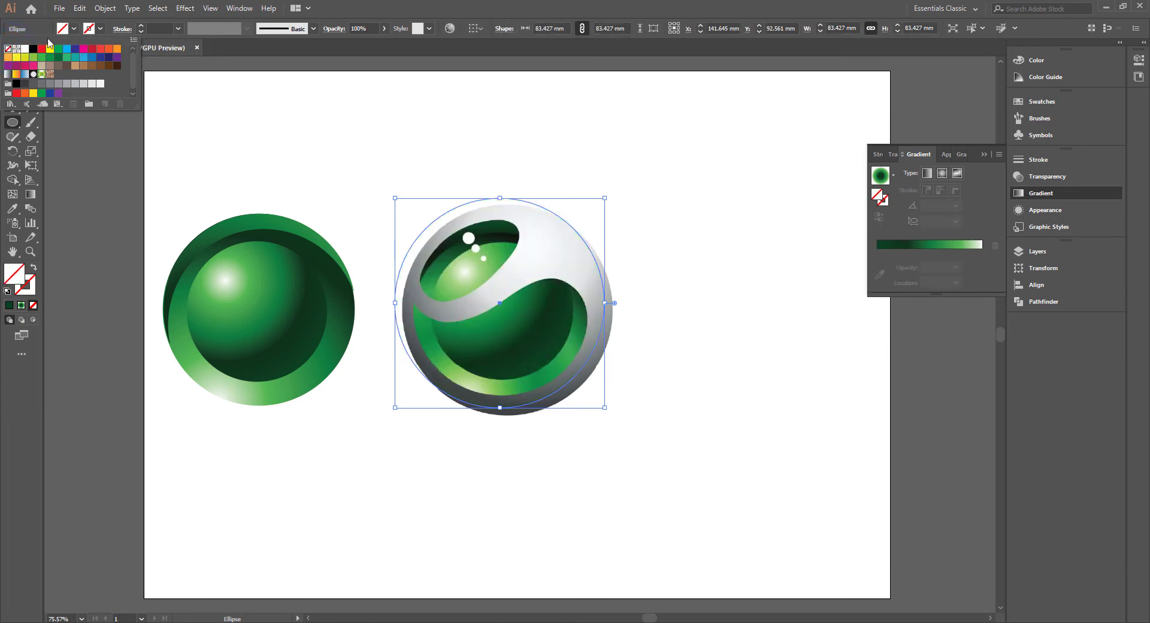
left_click(101, 28)
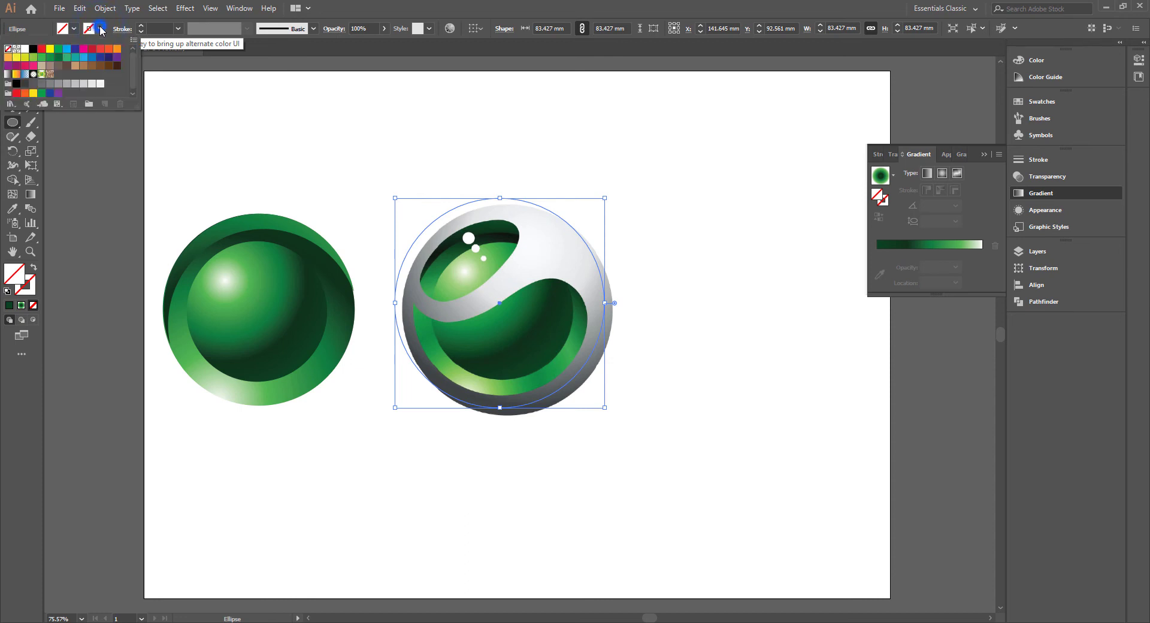
left_click(33, 49)
left_click(450, 212)
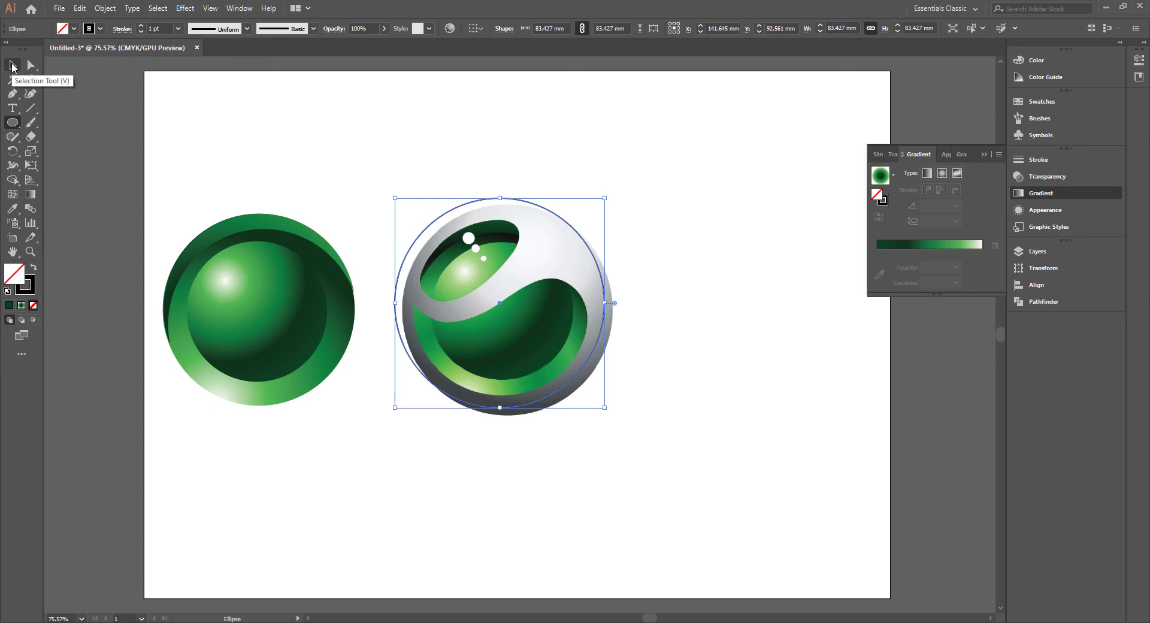
left_click(12, 65)
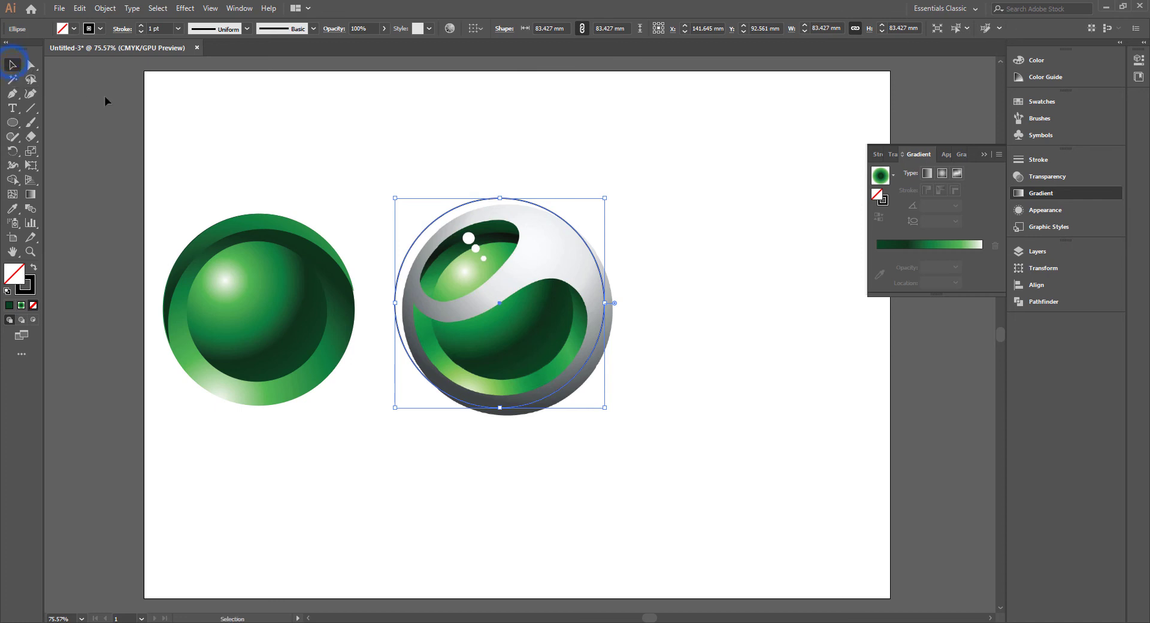
left_click(432, 218)
left_click(434, 219)
left_click_drag(501, 301, 508, 306)
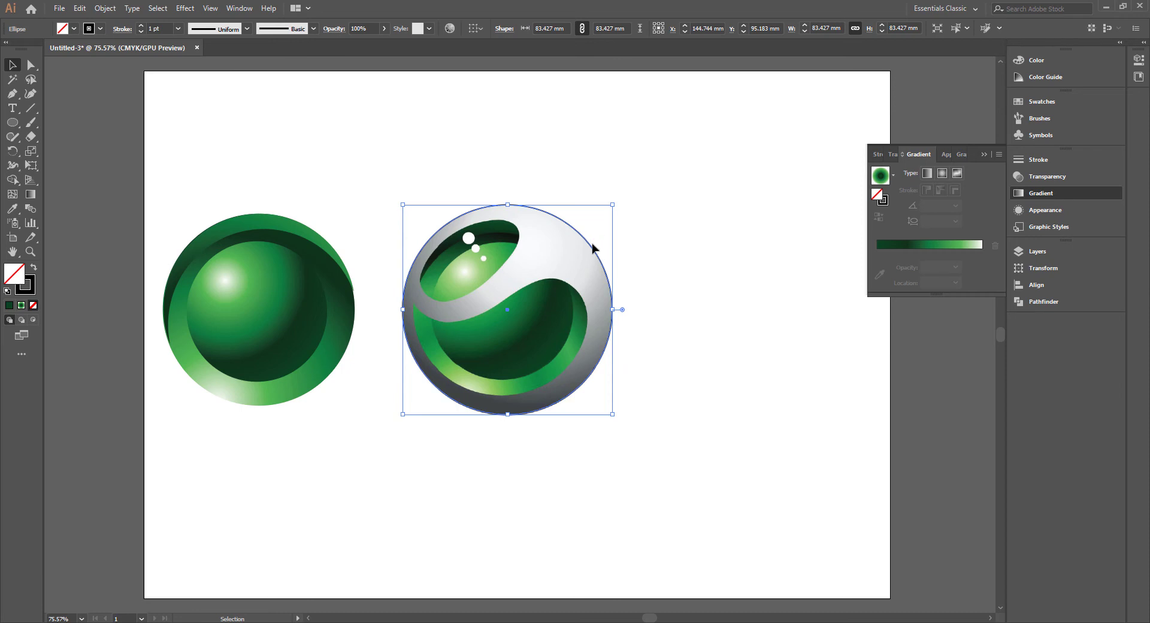
Duplicate the outline circle in place using Copy and Paste in Front.
left_click(80, 9)
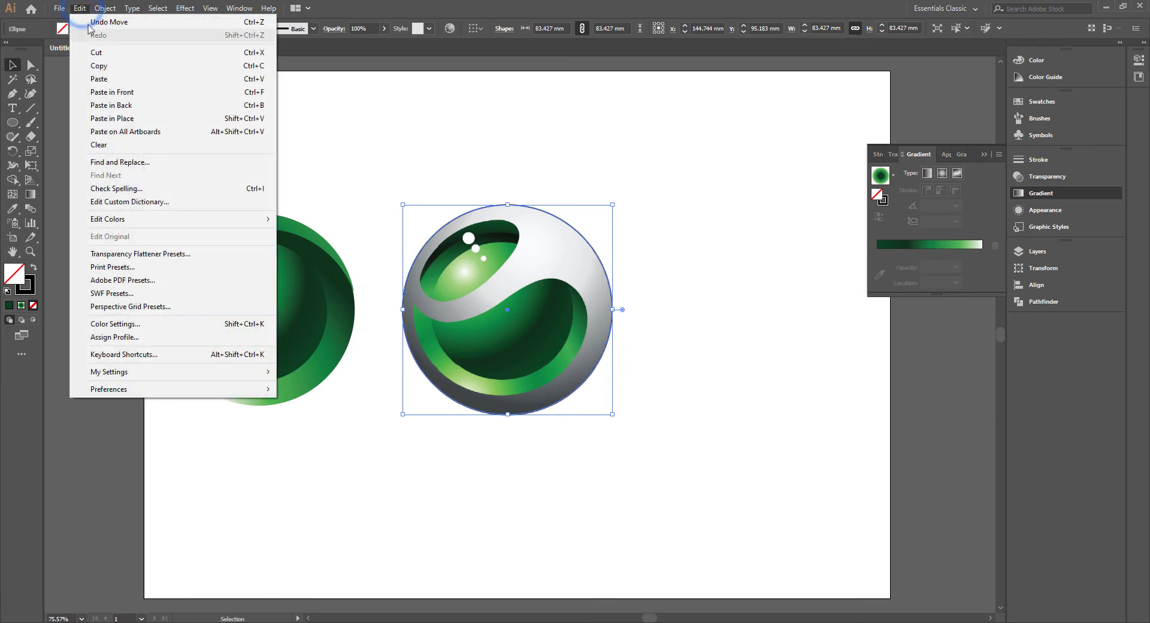
left_click(99, 62)
left_click(80, 8)
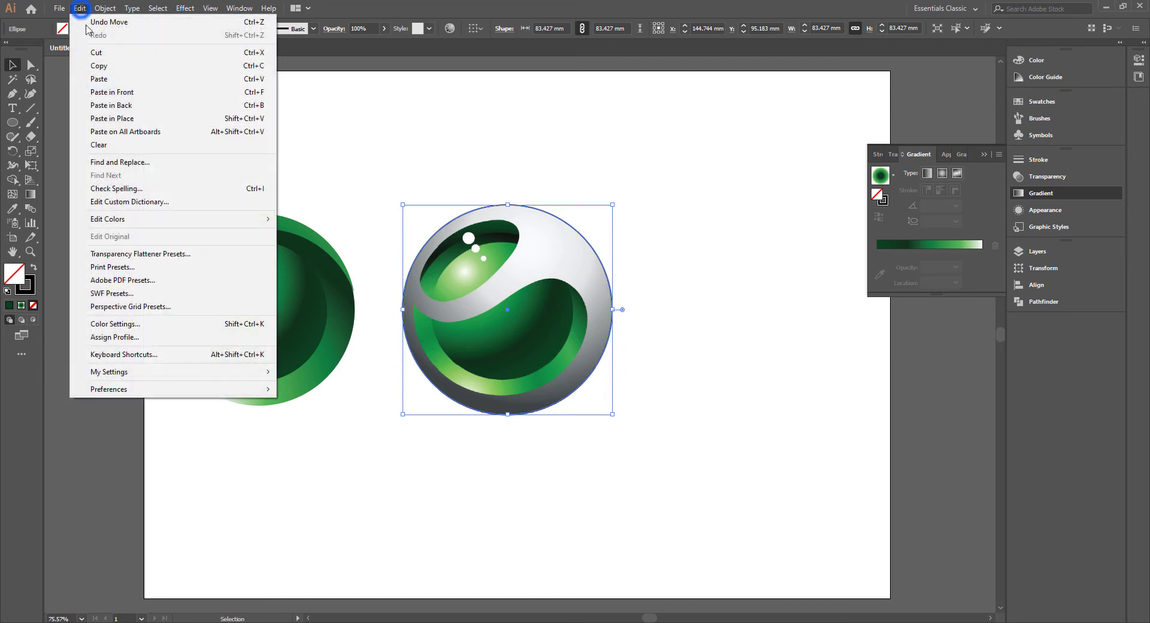
left_click(104, 88)
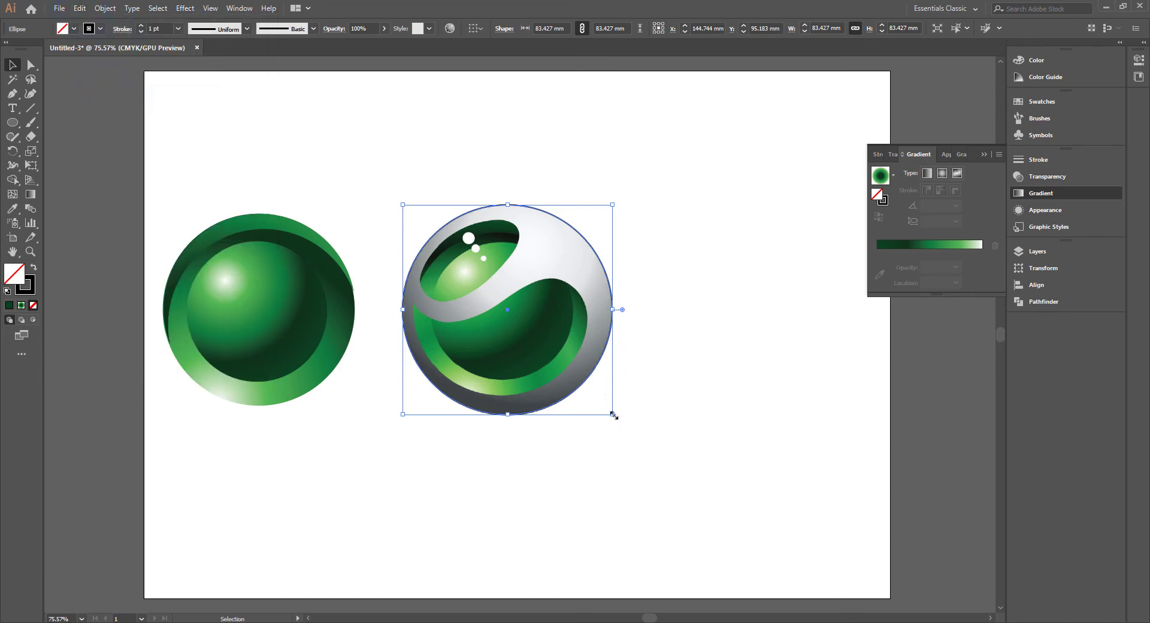
Shrink the copied outline circle proportionally to 68.768 mm and centre it inside the larger circle.
key("shift")
left_click_drag(612, 414, 592, 394)
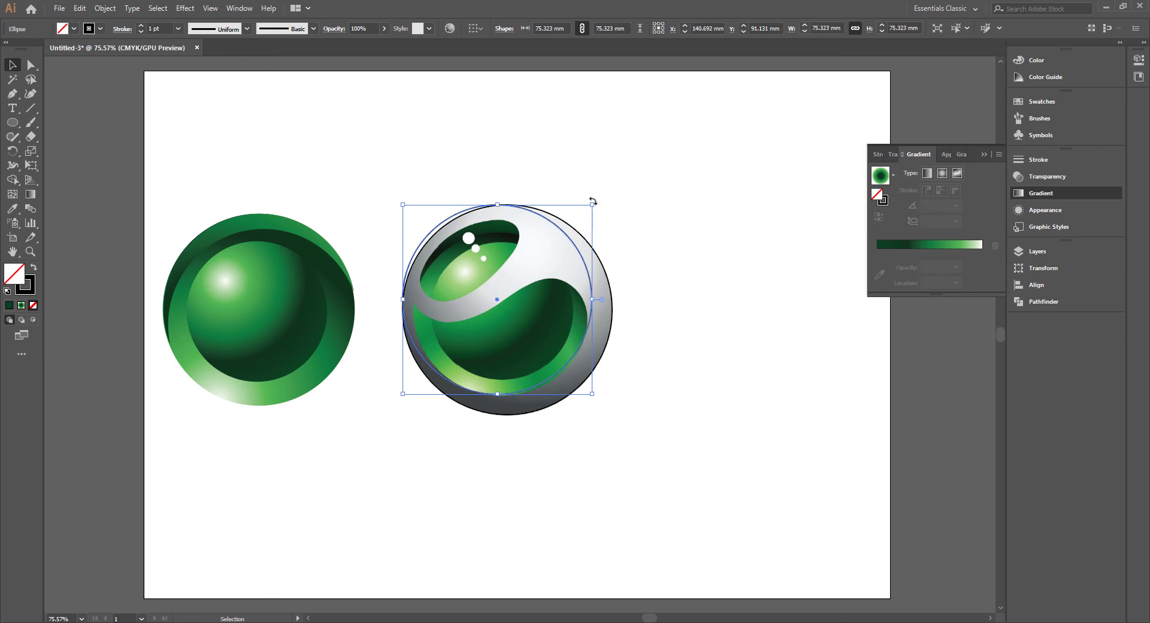
left_click_drag(592, 202, 575, 222)
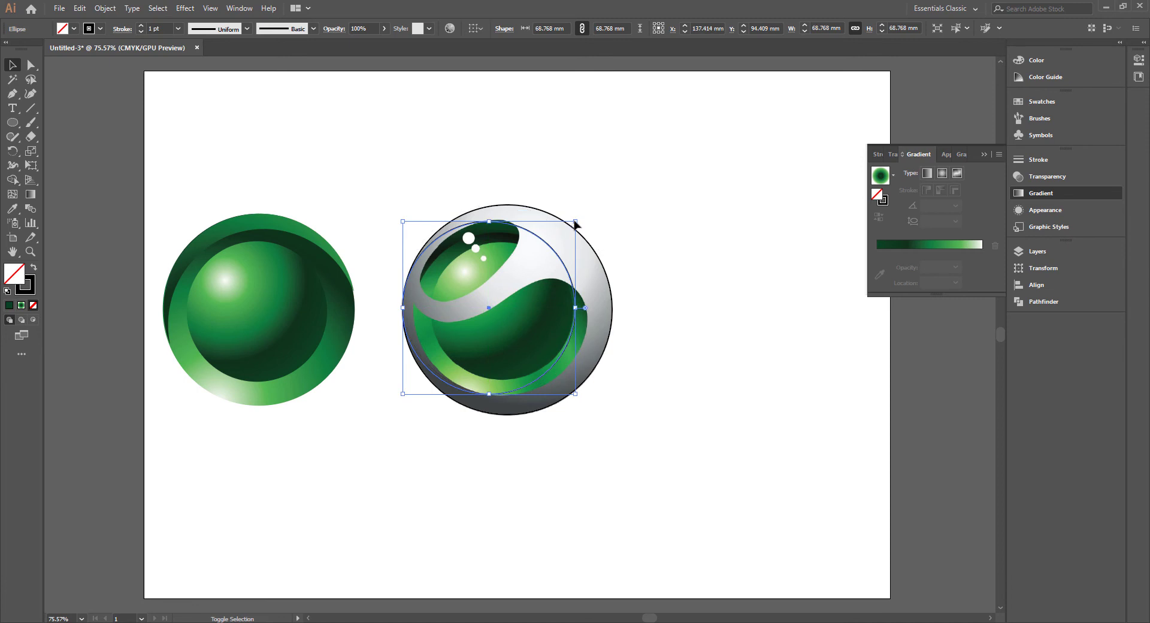
left_click_drag(488, 307, 499, 309)
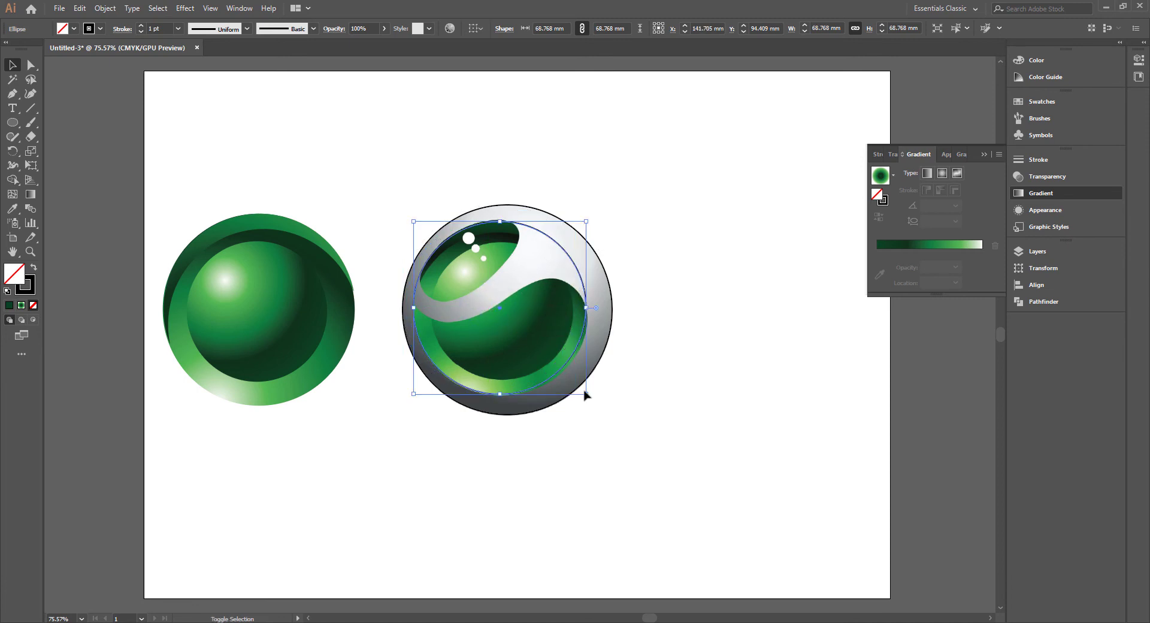
left_click_drag(587, 395, 587, 398)
left_click_drag(585, 221, 588, 219)
left_click(684, 168)
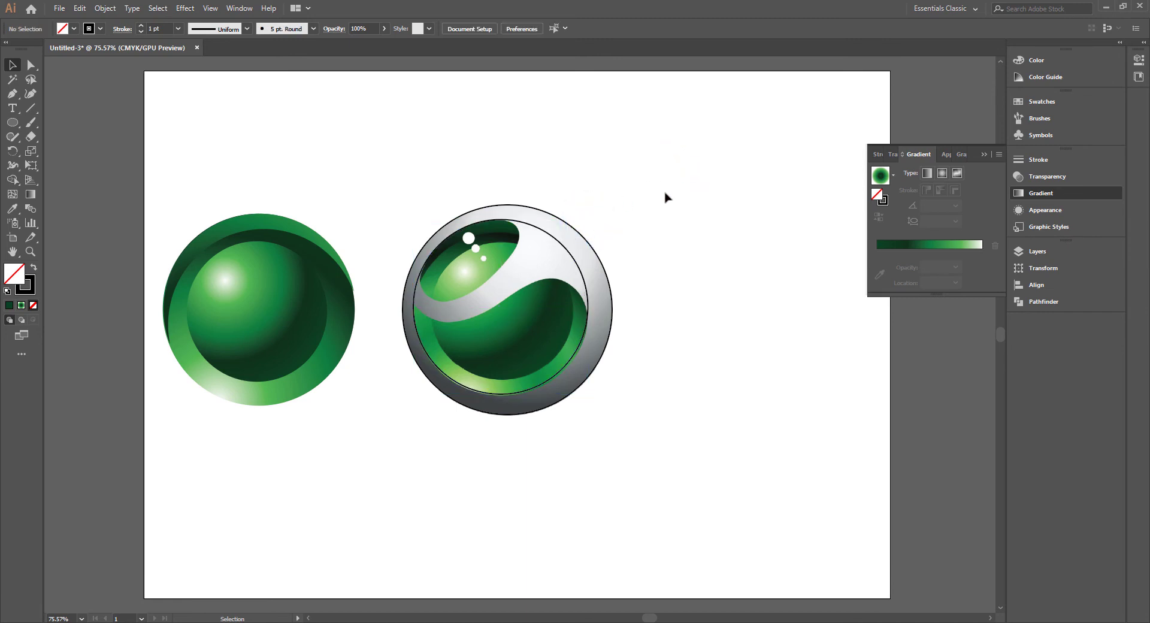
Check the inner circle by selecting and deselecting it, then switch to the Pen Tool (P).
left_click(554, 384)
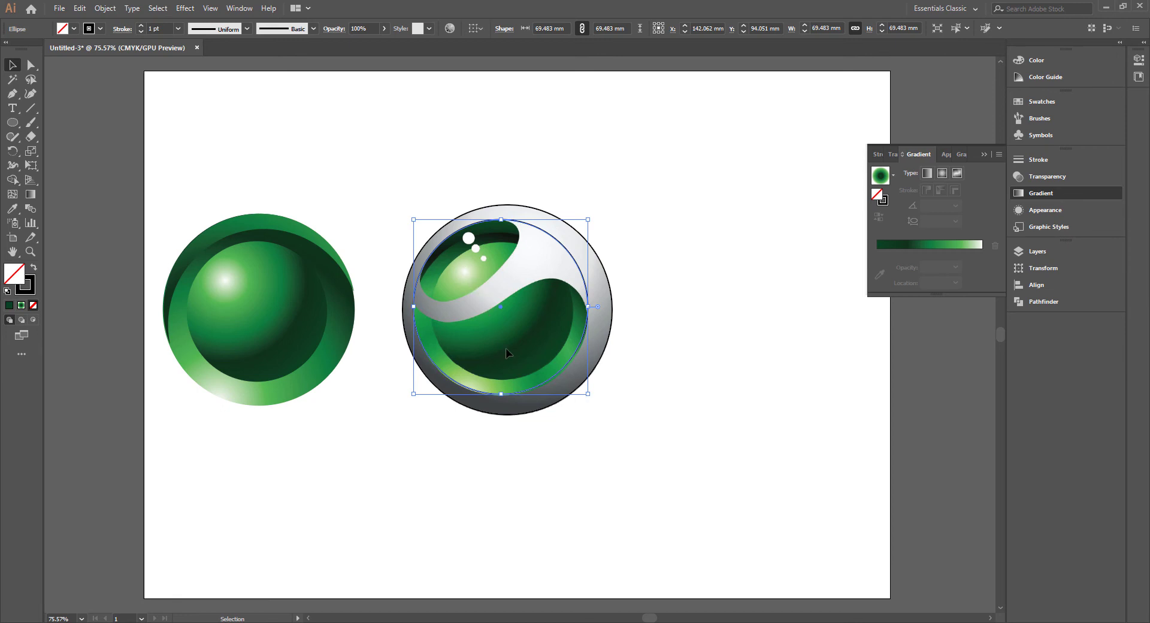
left_click(653, 231)
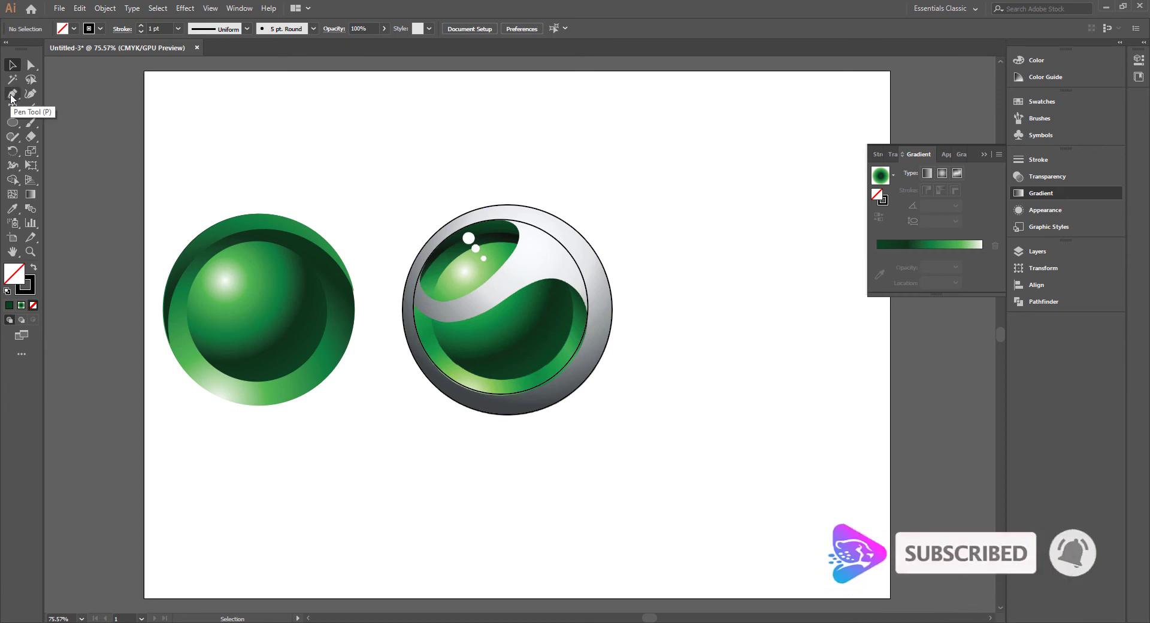
left_click(11, 94)
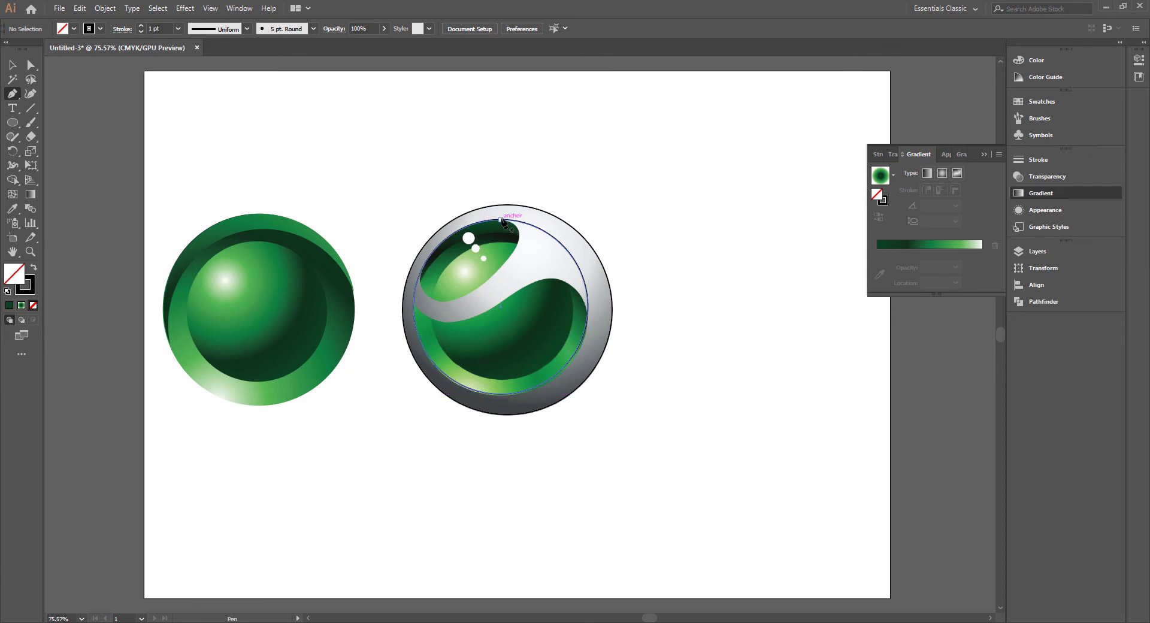
Trace the eye-shaped highlight outline with curved Pen anchors, closing it on its start point.
left_click(501, 220)
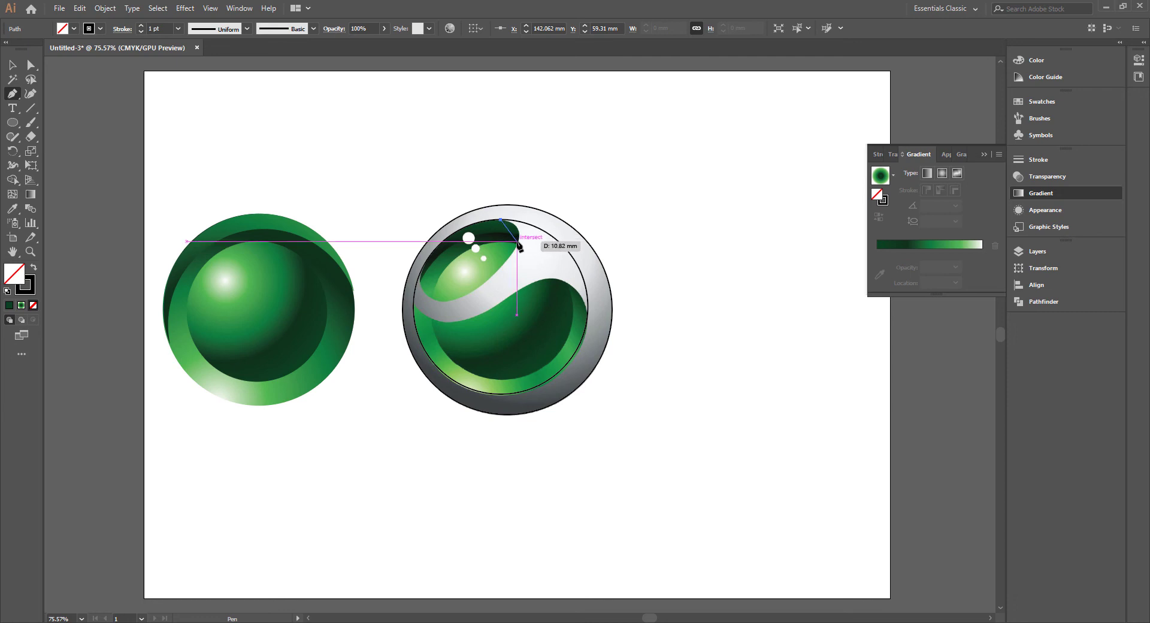
left_click_drag(518, 243, 507, 267)
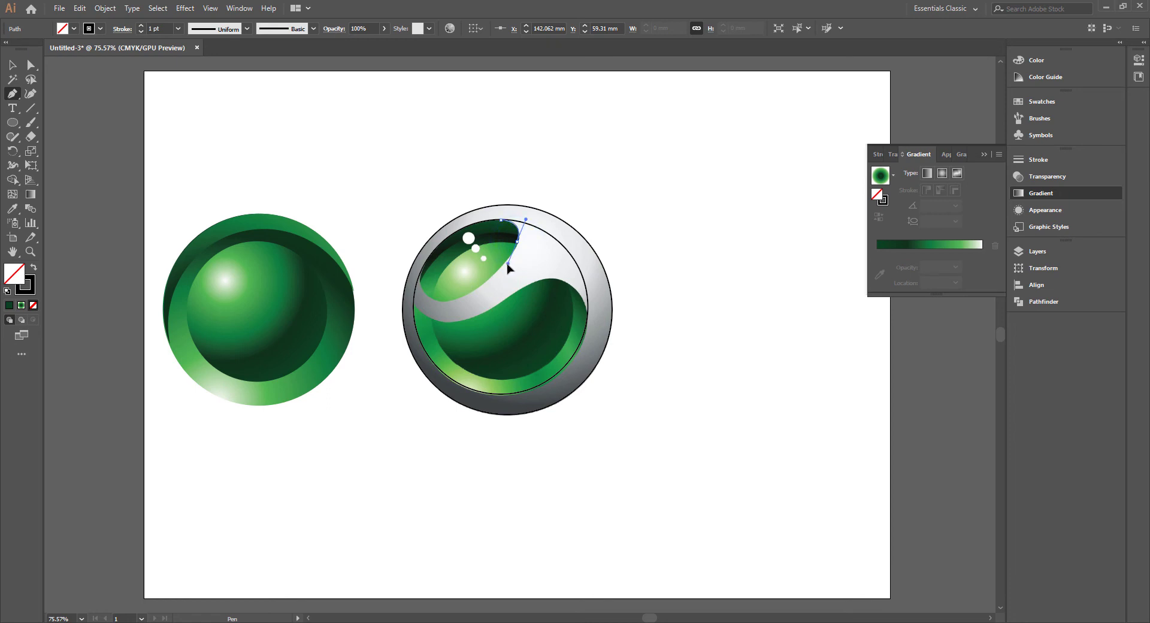
left_click_drag(508, 267, 512, 265)
left_click_drag(510, 265, 508, 265)
left_click_drag(508, 265, 450, 307)
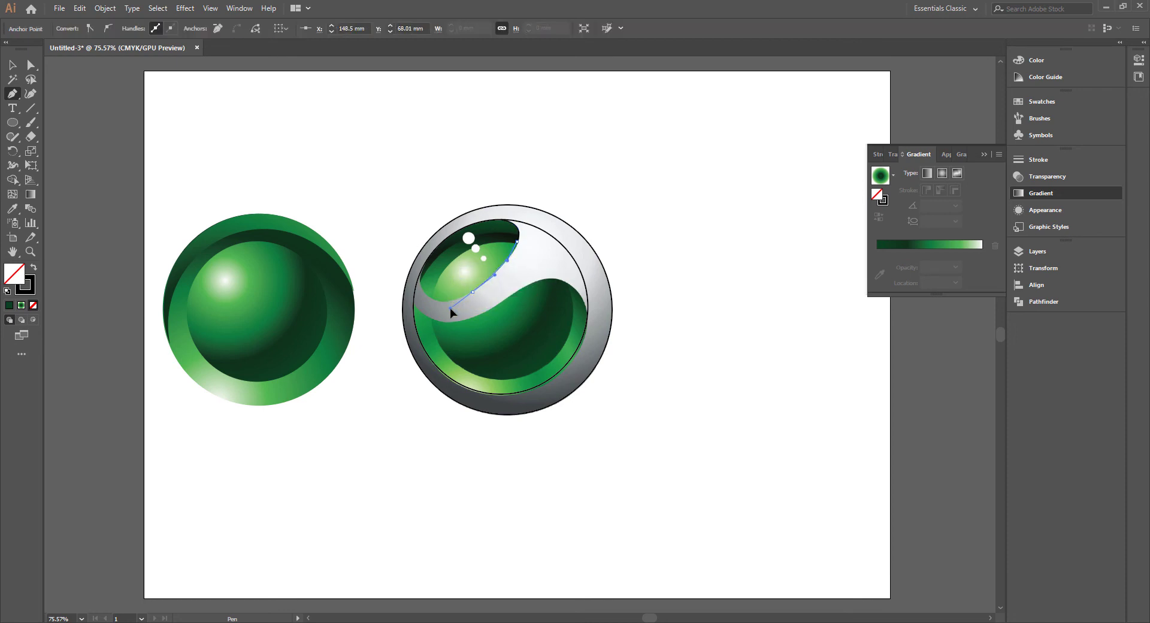
left_click_drag(449, 309, 448, 308)
left_click(423, 291)
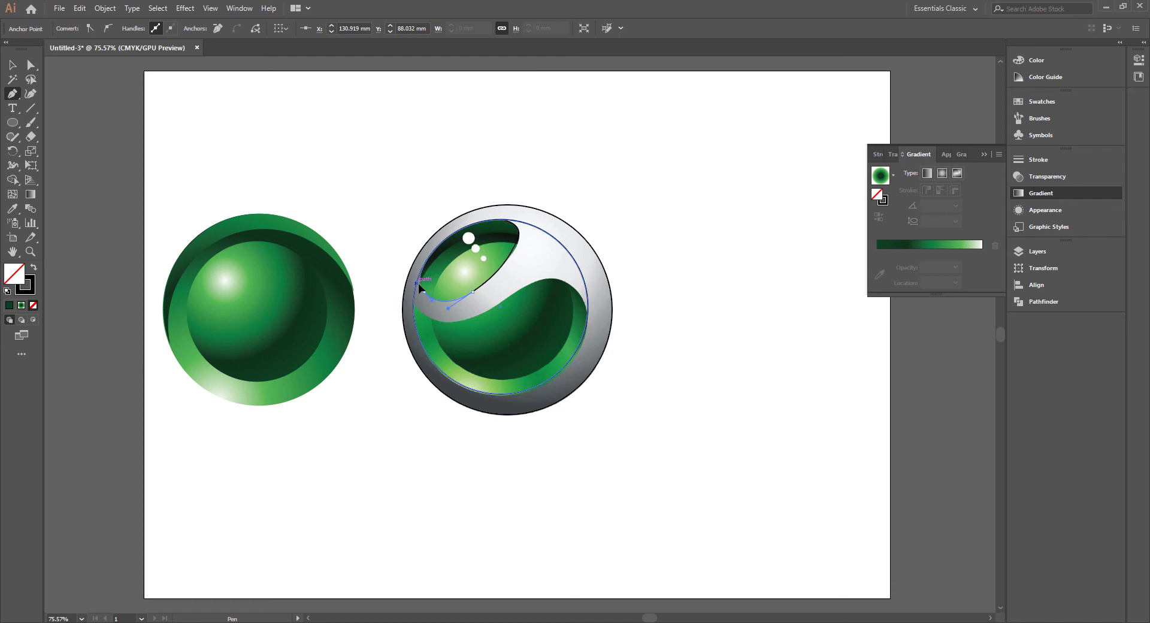
mouse_move(418, 283)
left_mouse_down()
mouse_move(431, 254)
mouse_move(285, 169)
left_mouse_up()
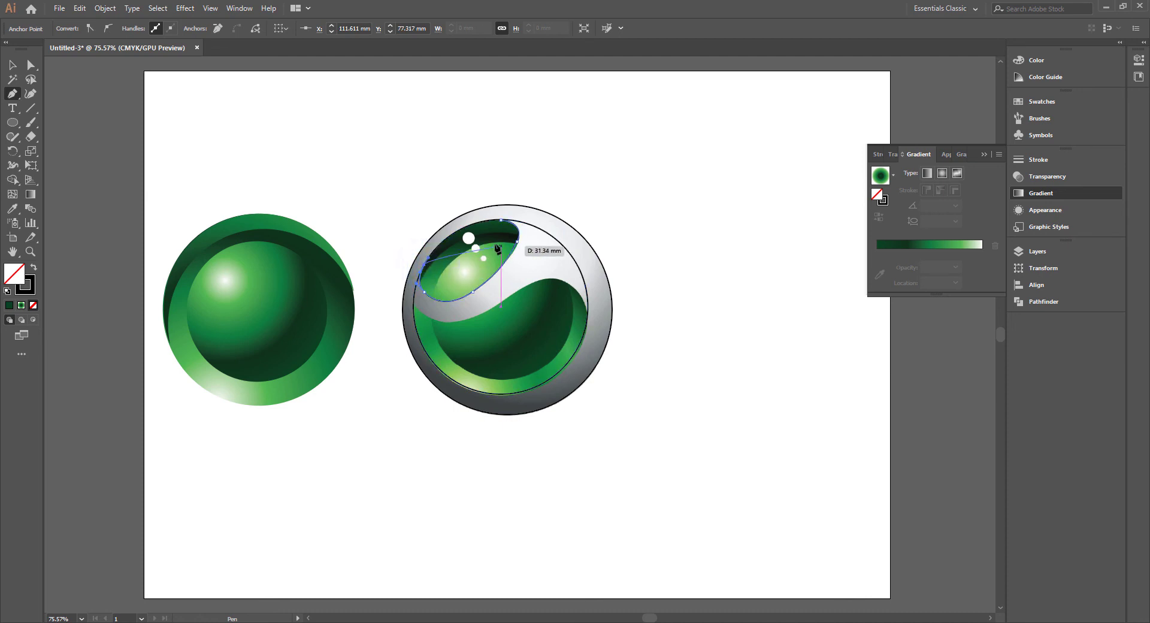
Select the eye-shaped highlight path and choose the Smooth Tool from the Shaper flyout.
key("v")
left_click(297, 162)
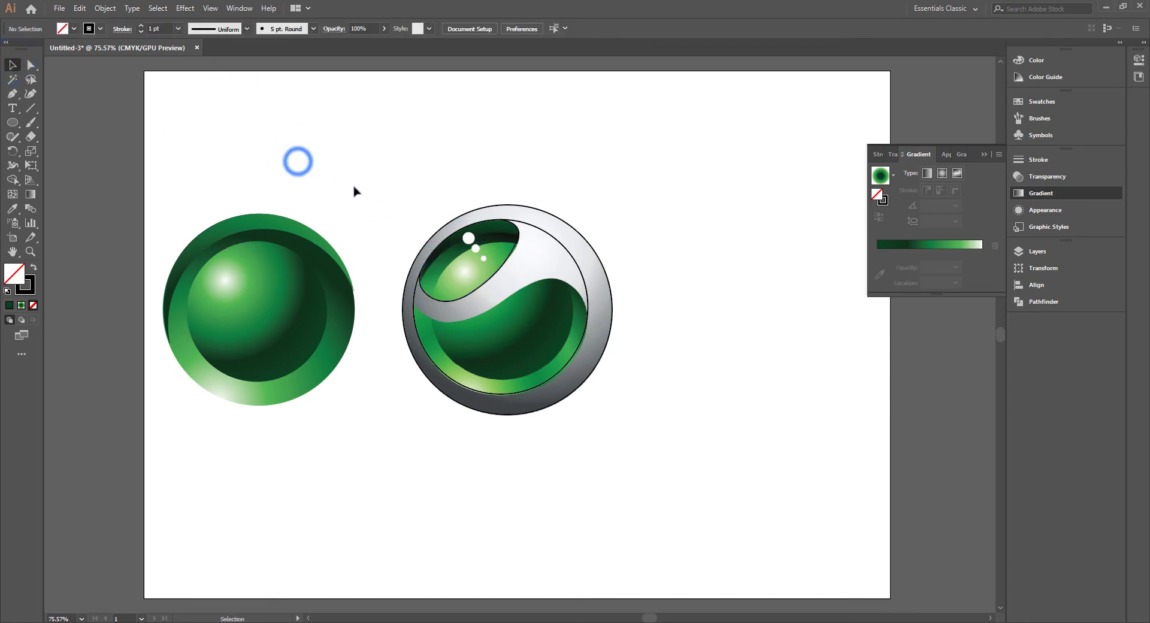
left_click(505, 258)
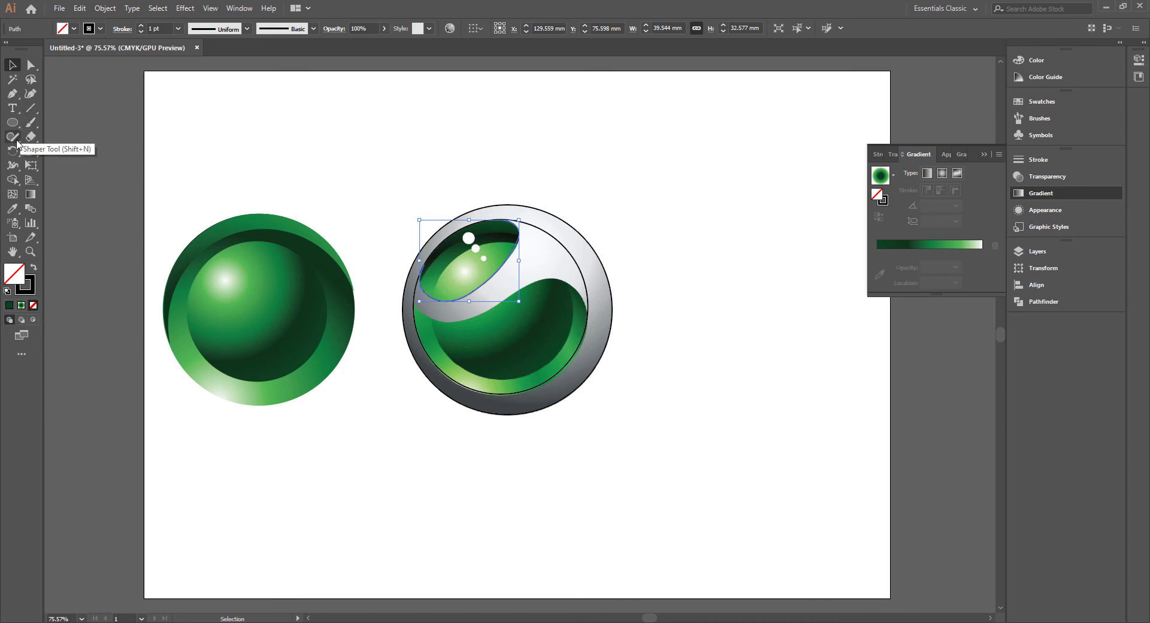
left_click(16, 142)
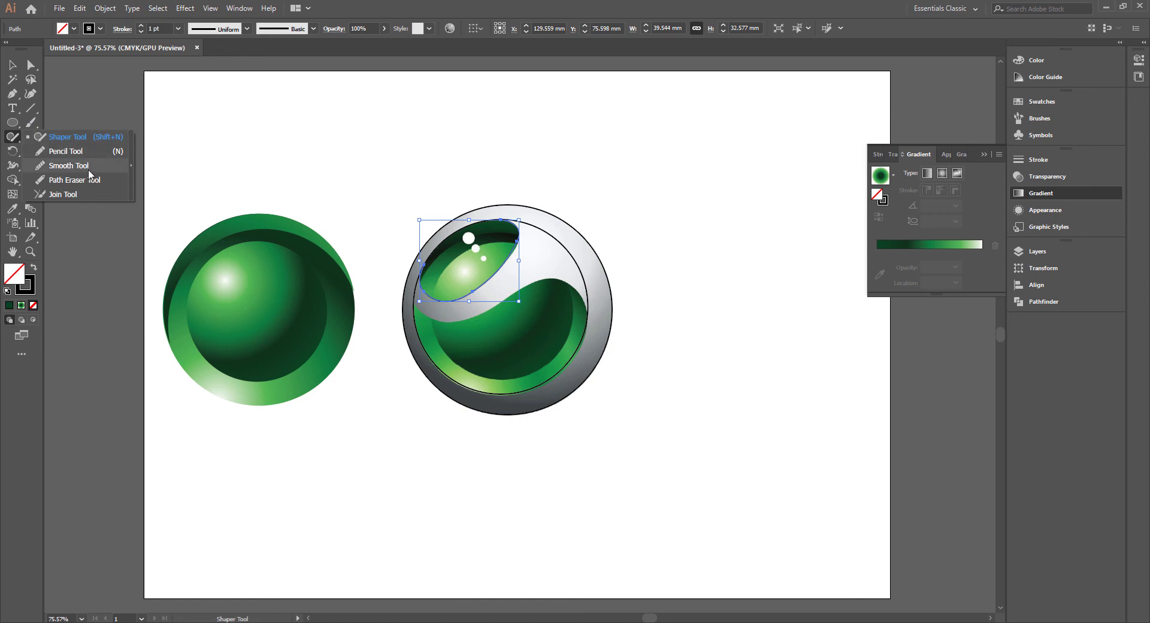
left_click(69, 165)
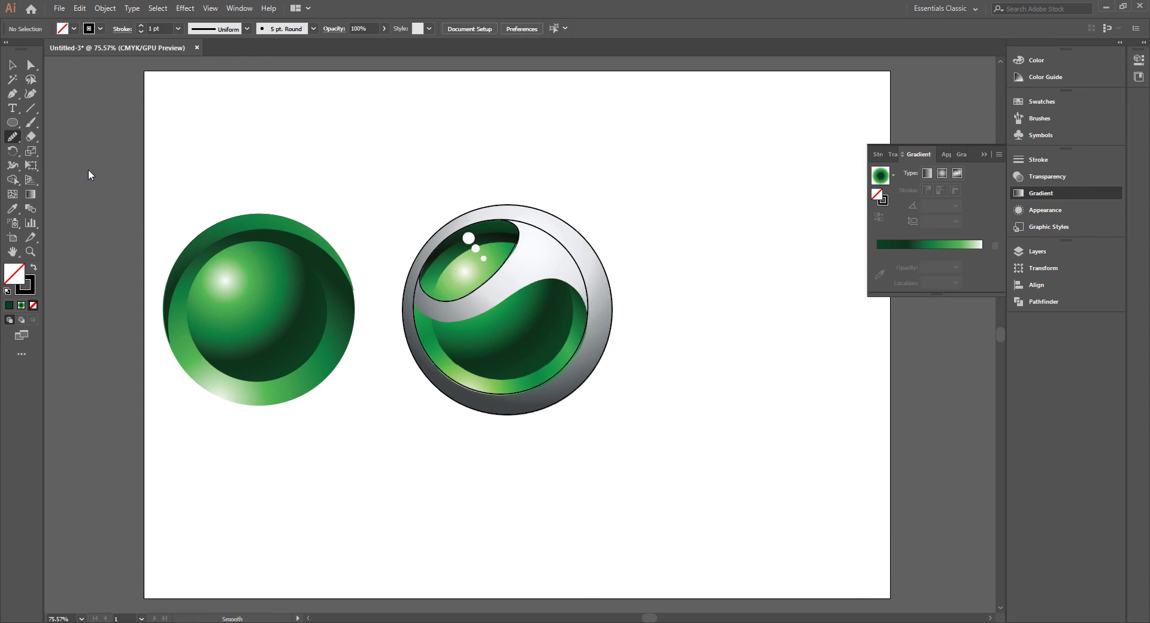
Smooth the highlight outline's top, left, bottom-left and top-right edges, then deselect it.
left_click(31, 65)
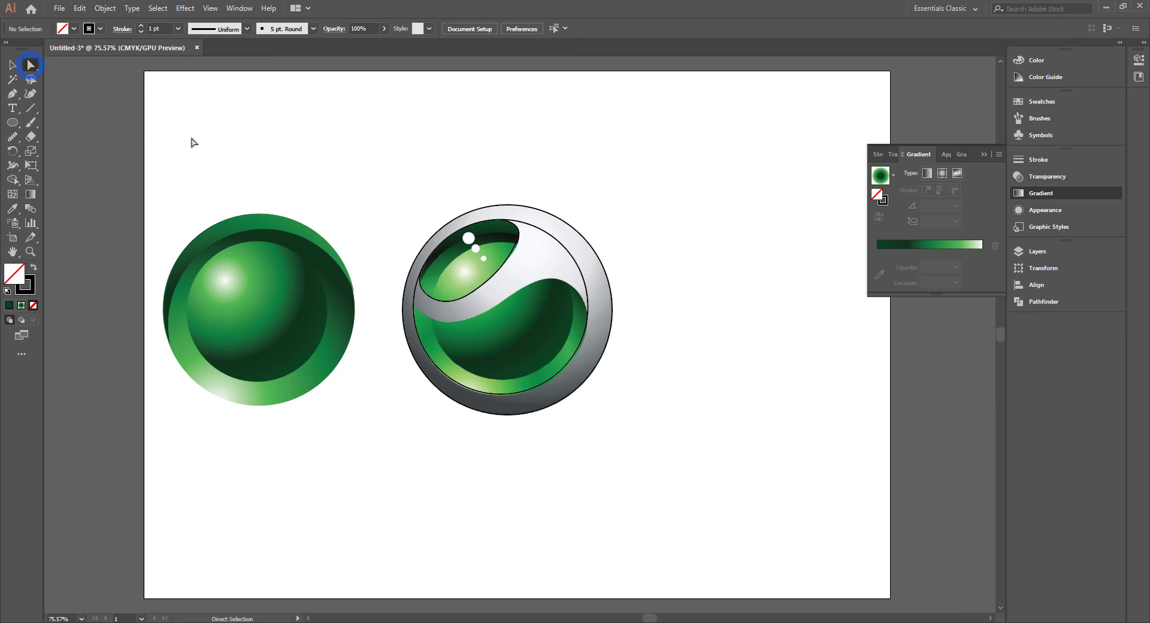
left_click(498, 264)
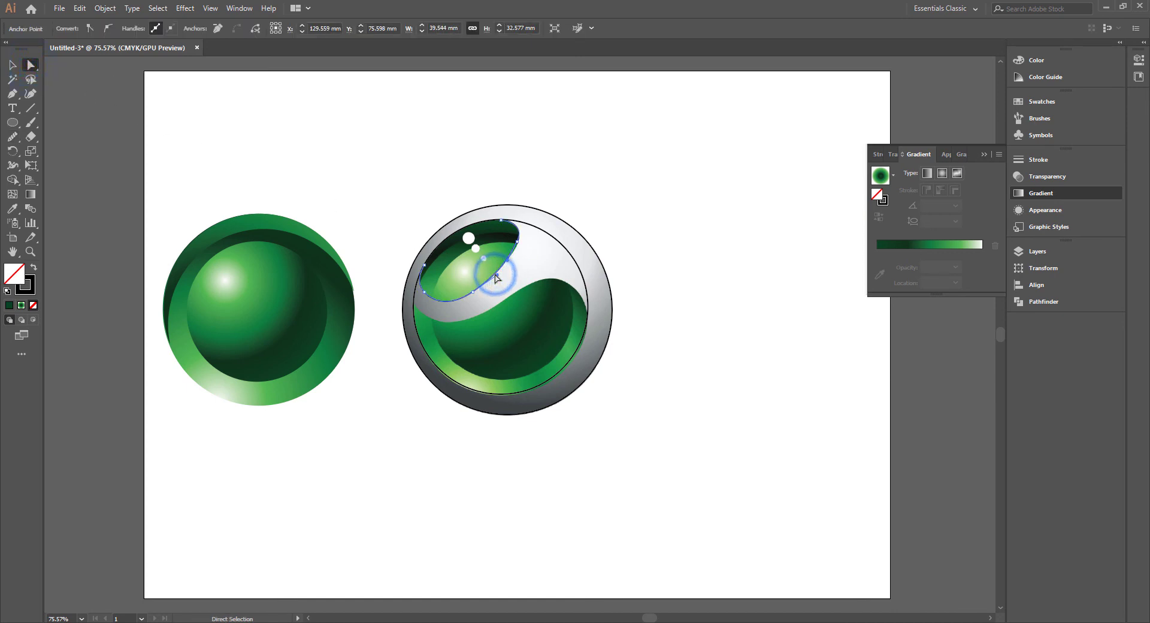
left_click(12, 137)
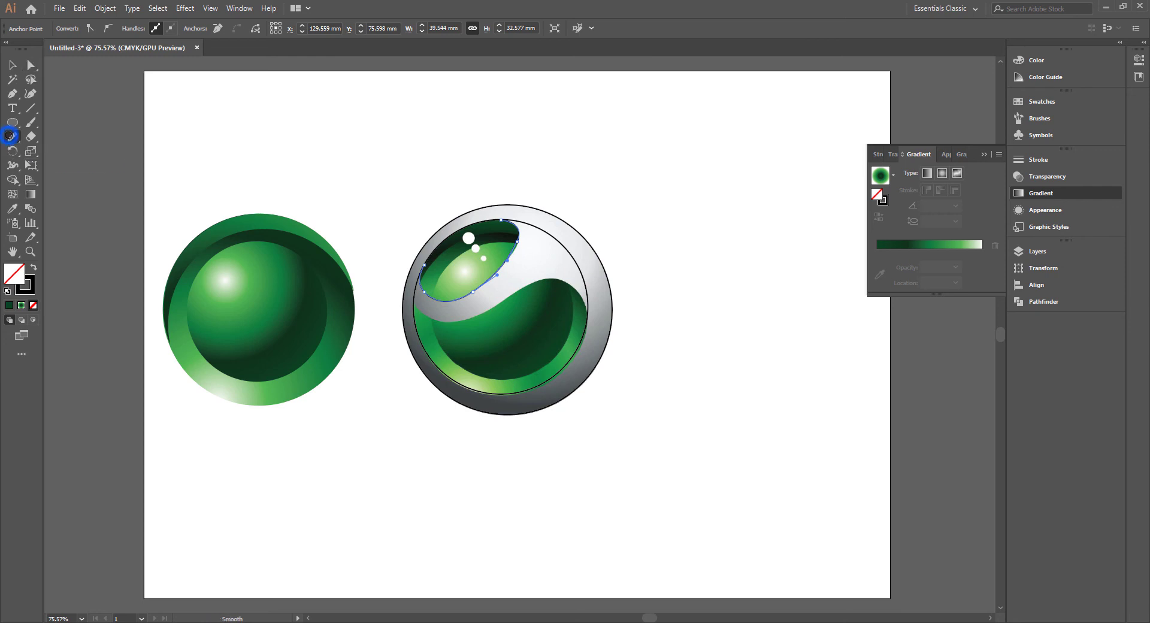
left_click_drag(515, 248, 422, 287)
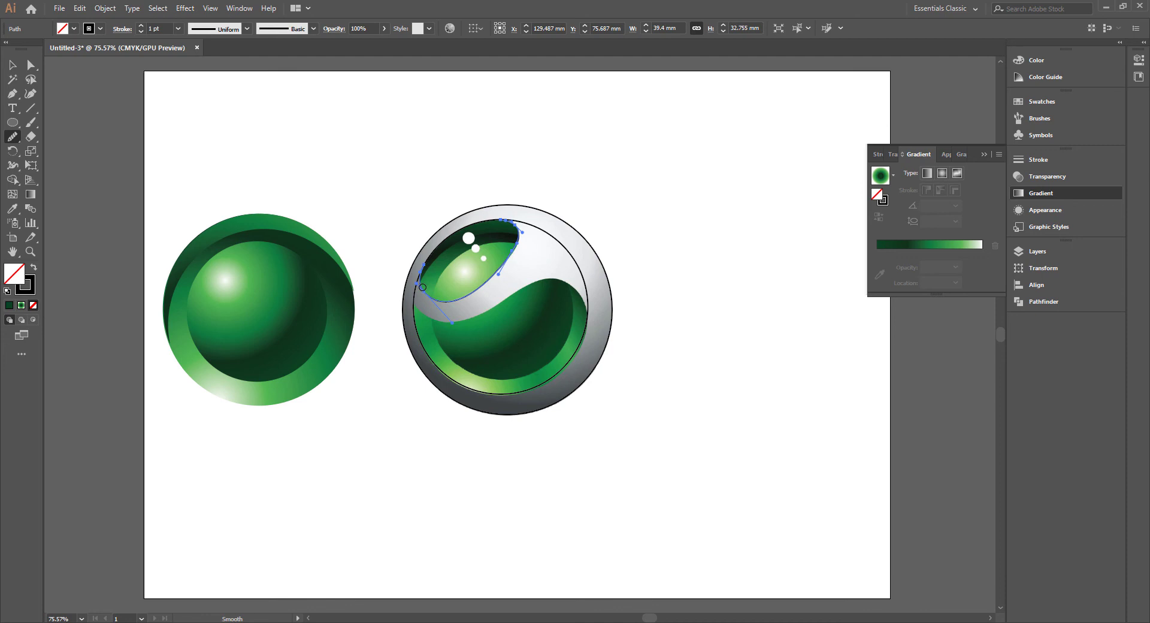
left_click_drag(422, 287, 446, 299)
mouse_move(519, 240)
left_mouse_down()
mouse_move(479, 289)
mouse_move(517, 250)
left_mouse_up()
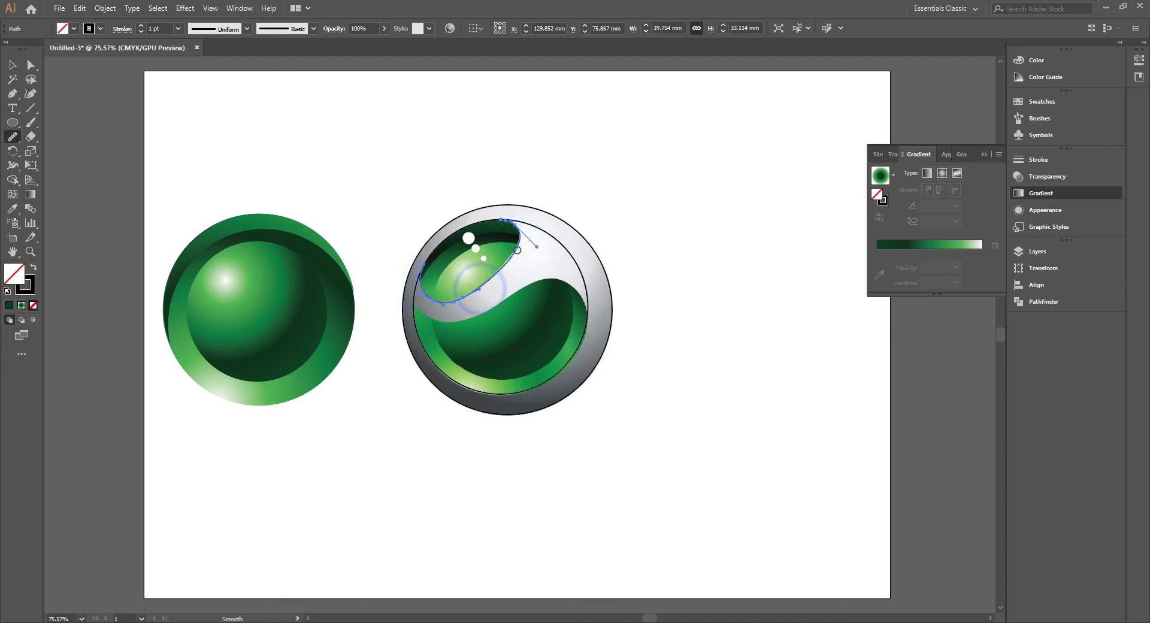
left_click_drag(511, 222, 523, 242)
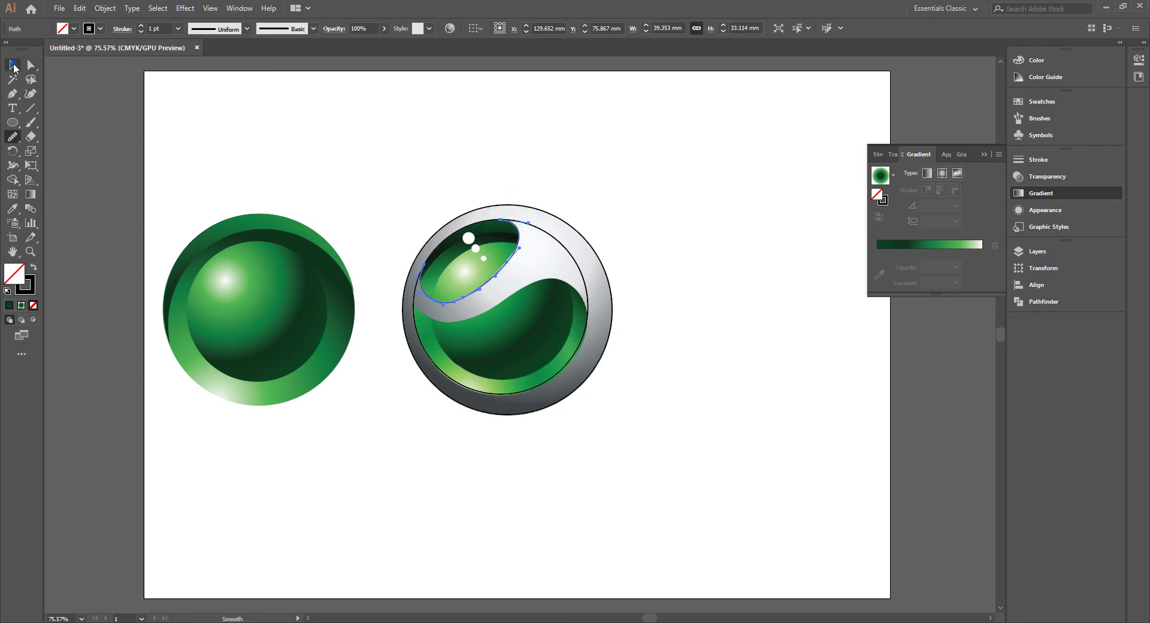
left_click(12, 64)
left_click(366, 190)
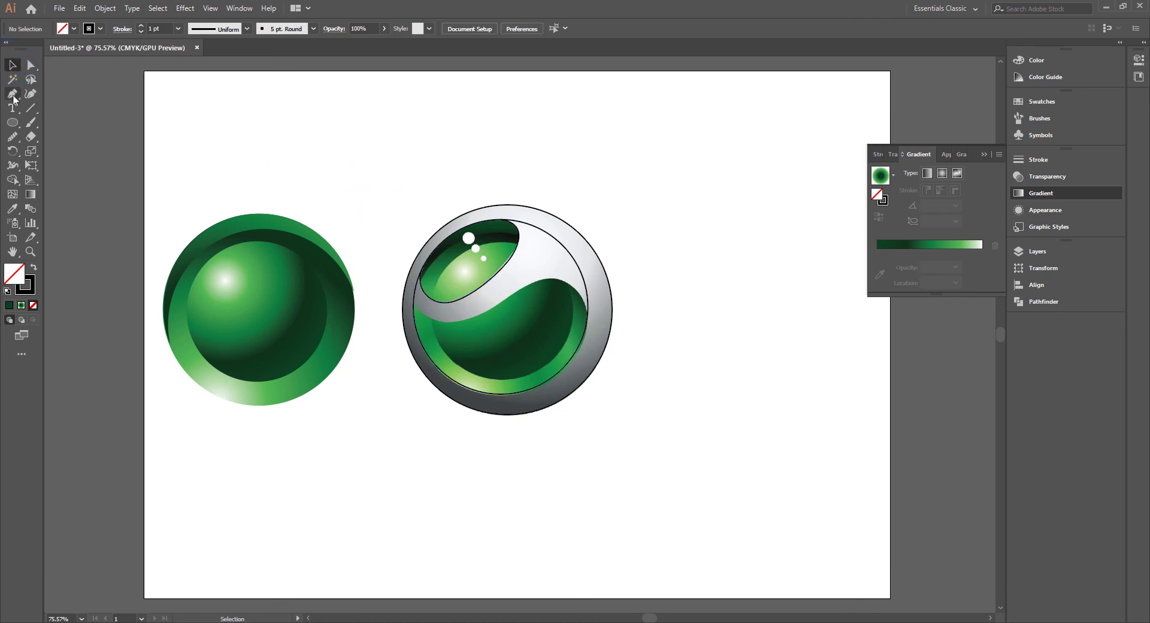
Draw a curved Pen path along the swoosh's lower edge, right to left, above the green bowl.
left_click(12, 97)
left_click(586, 321)
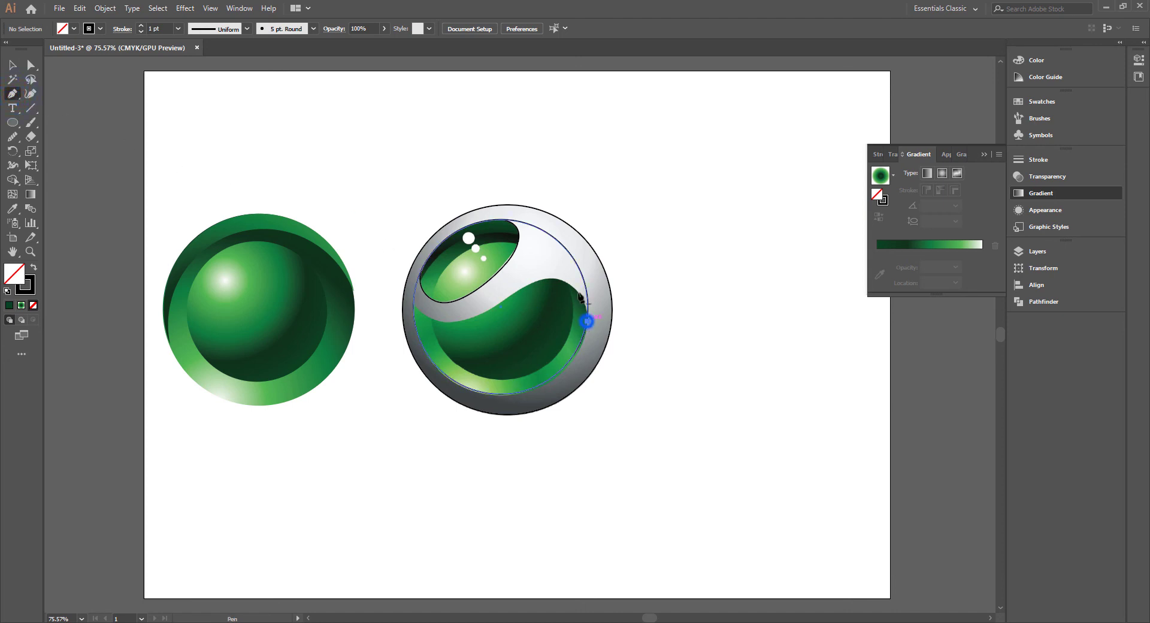
left_click_drag(576, 289, 566, 277)
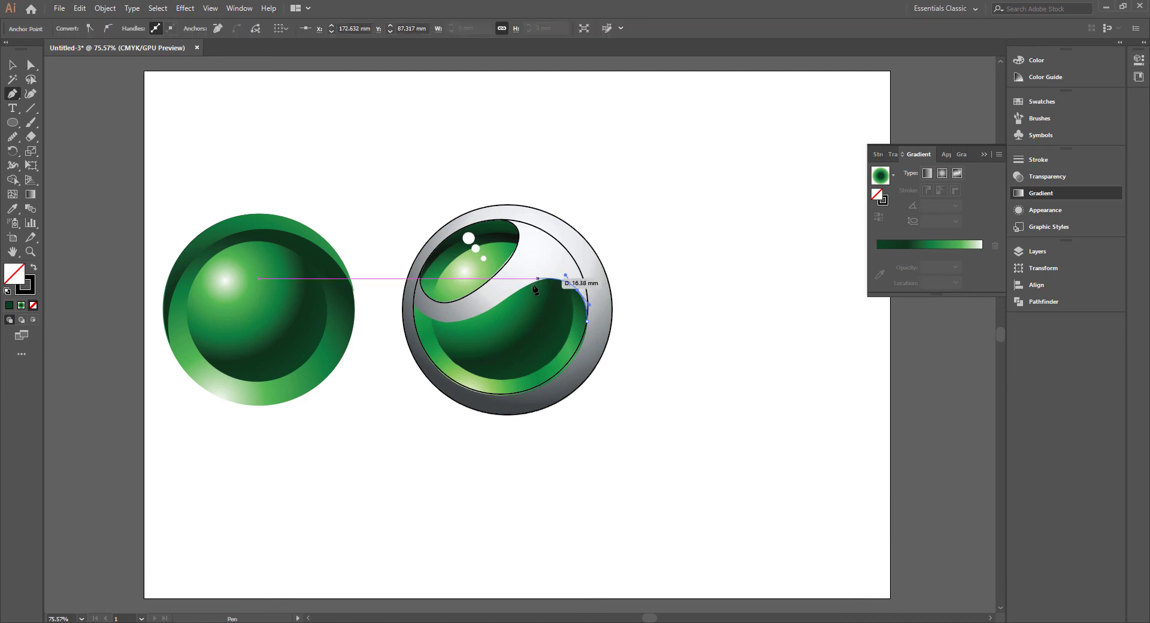
left_click(520, 288)
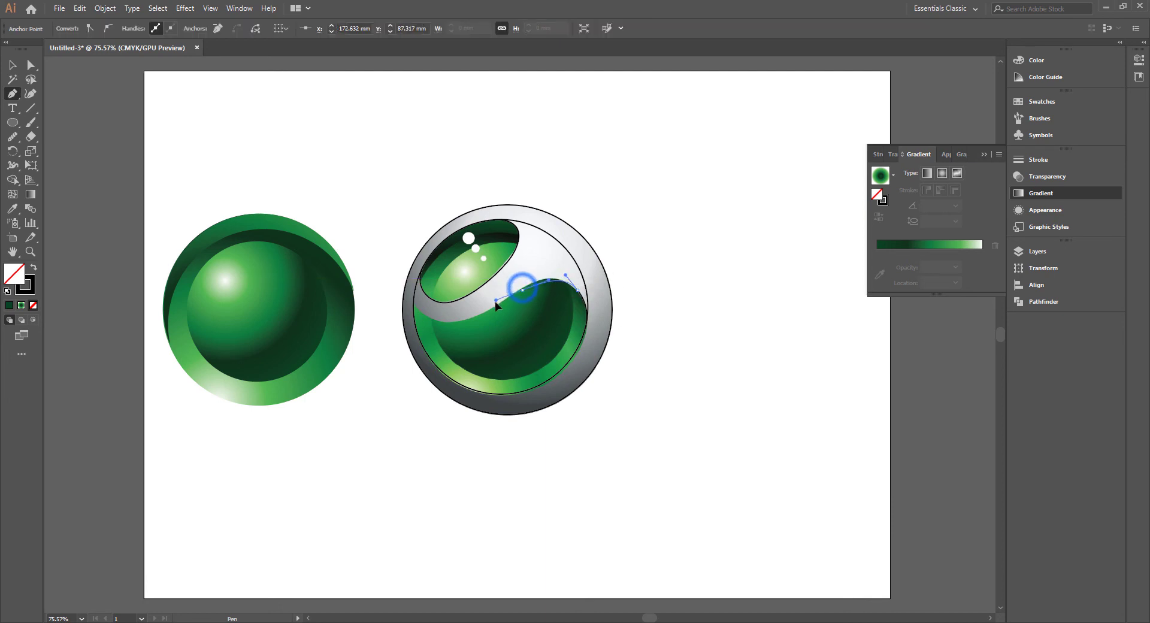
left_click_drag(518, 287, 448, 324)
left_click(466, 321)
left_click(414, 310)
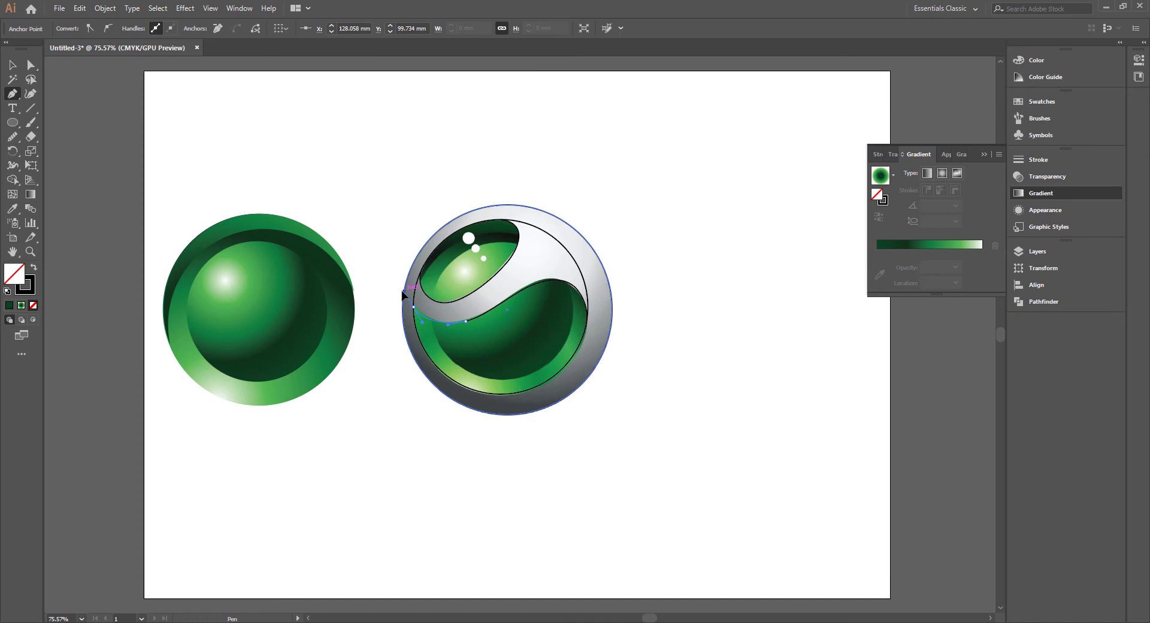
left_click(402, 292)
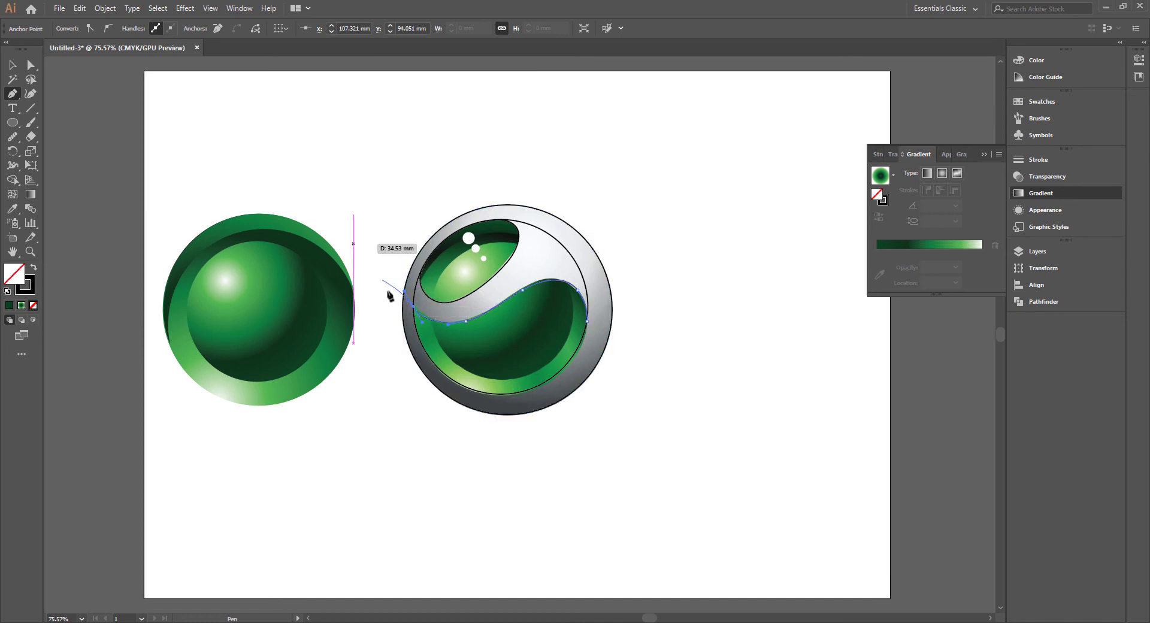
key("ctrl+z")
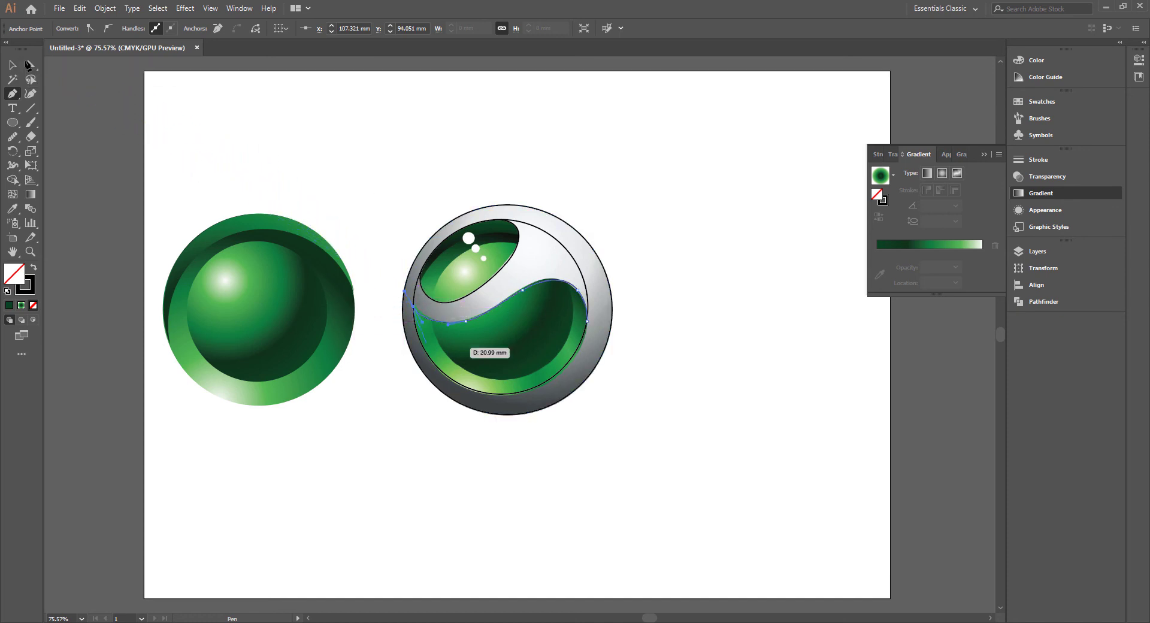
left_click_drag(422, 307, 432, 306)
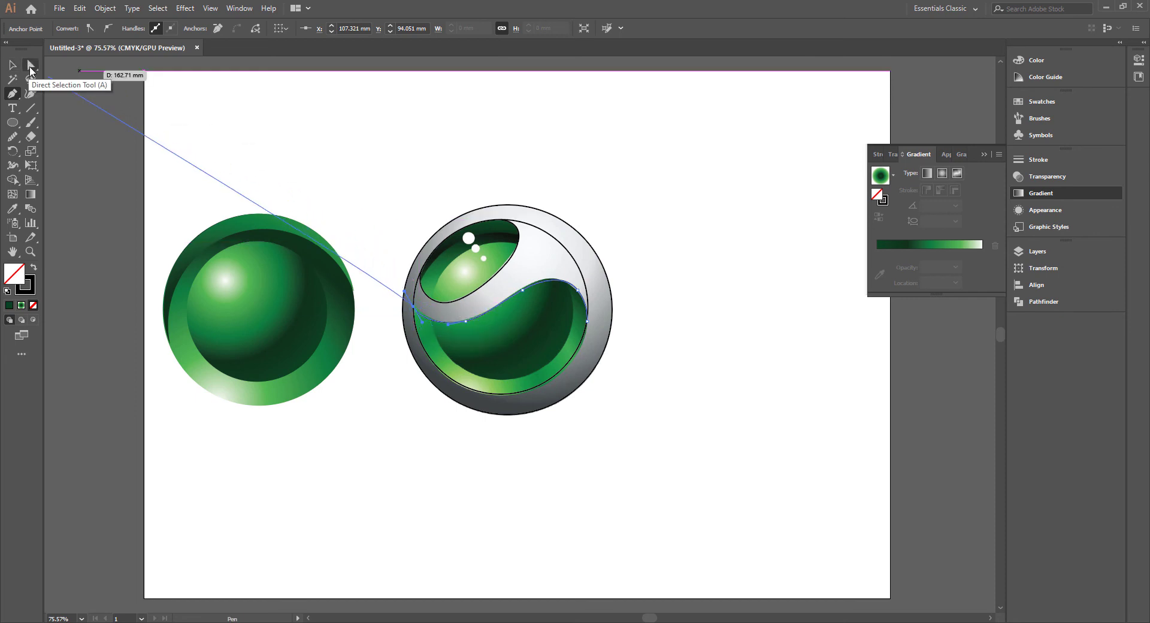
left_click(30, 69)
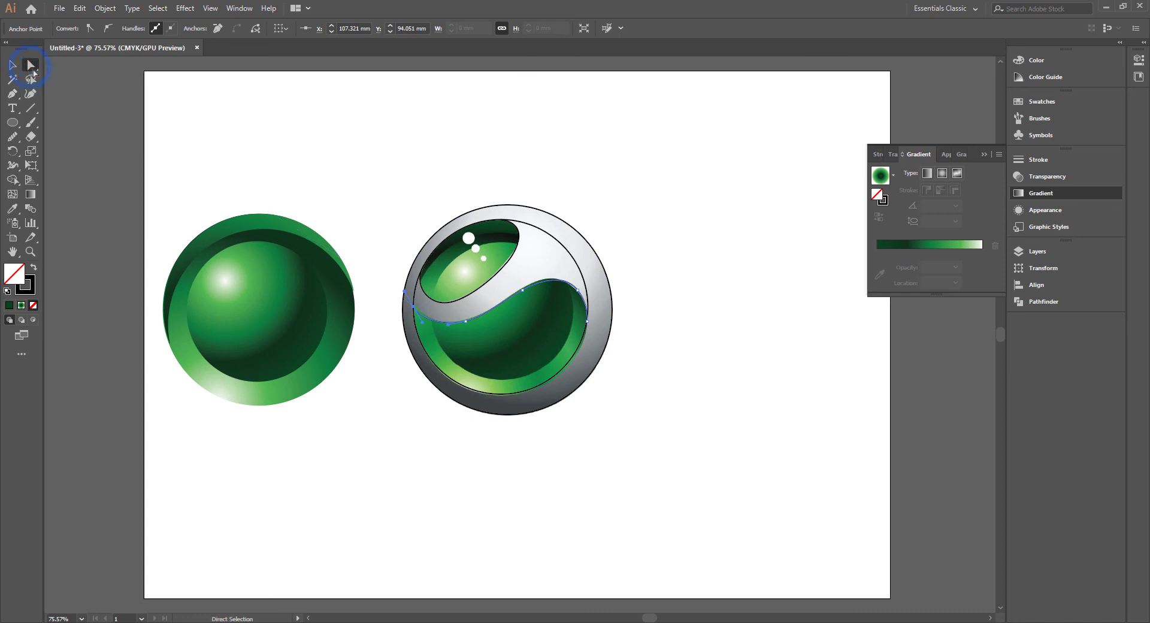
Adjust the wave path's left anchor, then marquee-select all shapes of the right logo.
left_click_drag(413, 305, 416, 310)
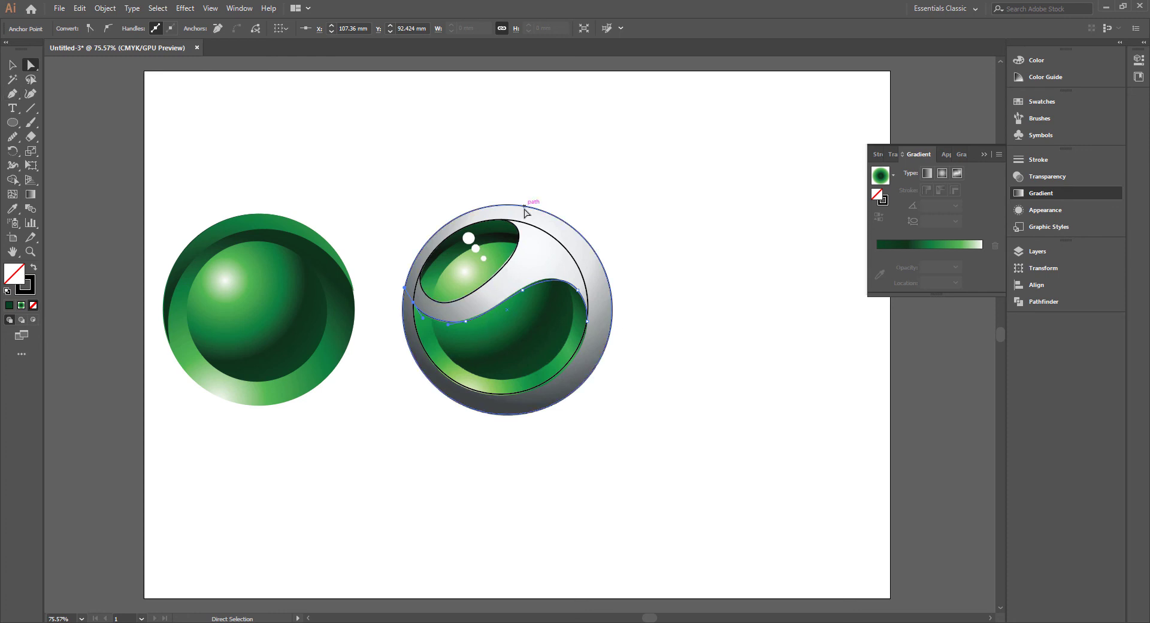
left_click(522, 181)
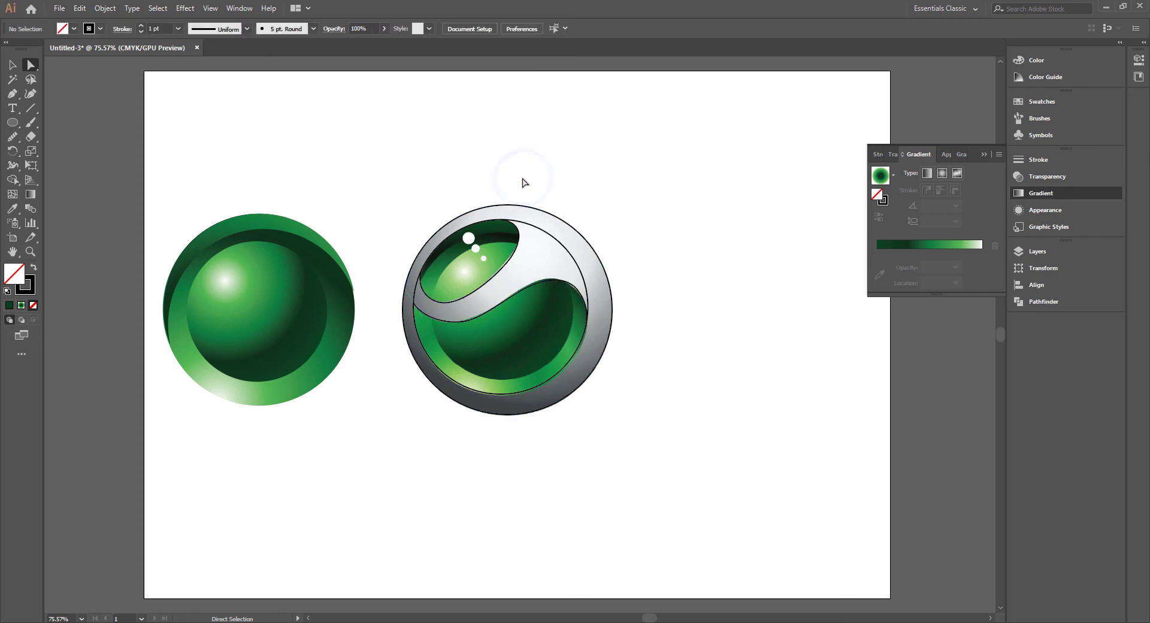
left_click(12, 65)
mouse_move(367, 155)
left_mouse_down()
mouse_move(520, 358)
mouse_move(673, 473)
left_mouse_up()
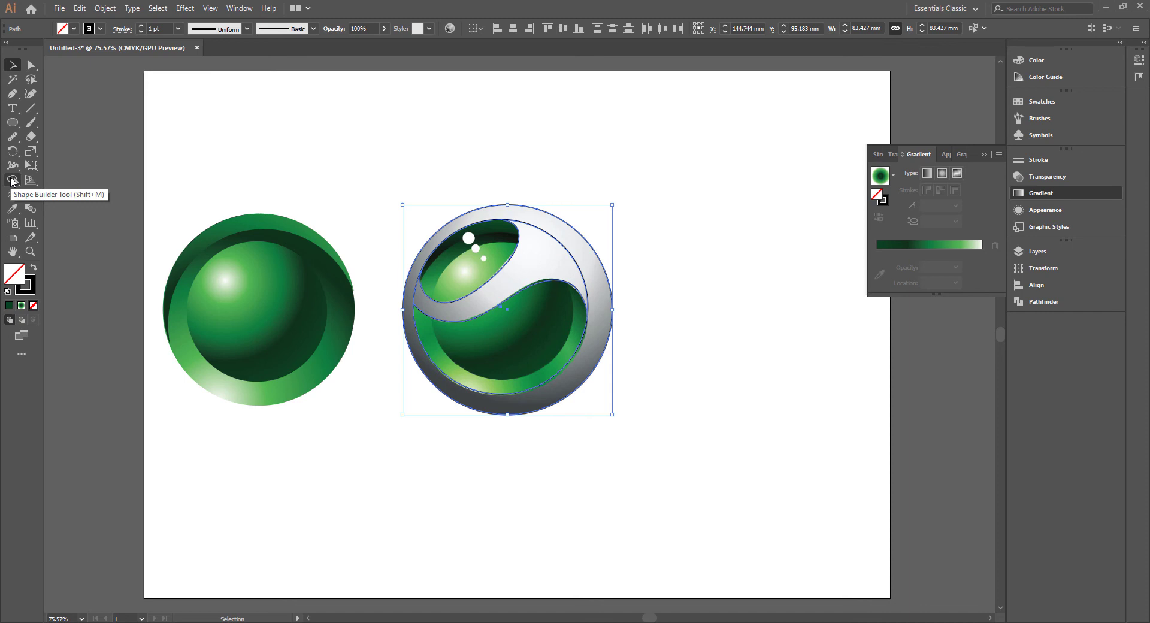
Merge the silver swoosh and outer ring regions into one shape with the Shape Builder.
left_click(12, 180)
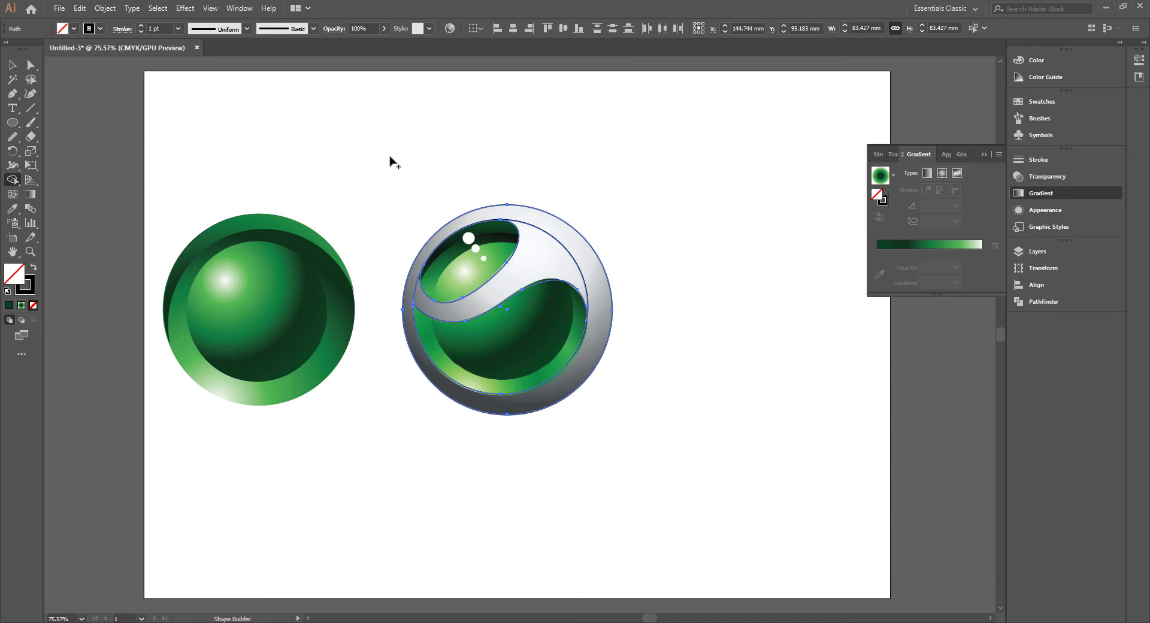
left_click(561, 227)
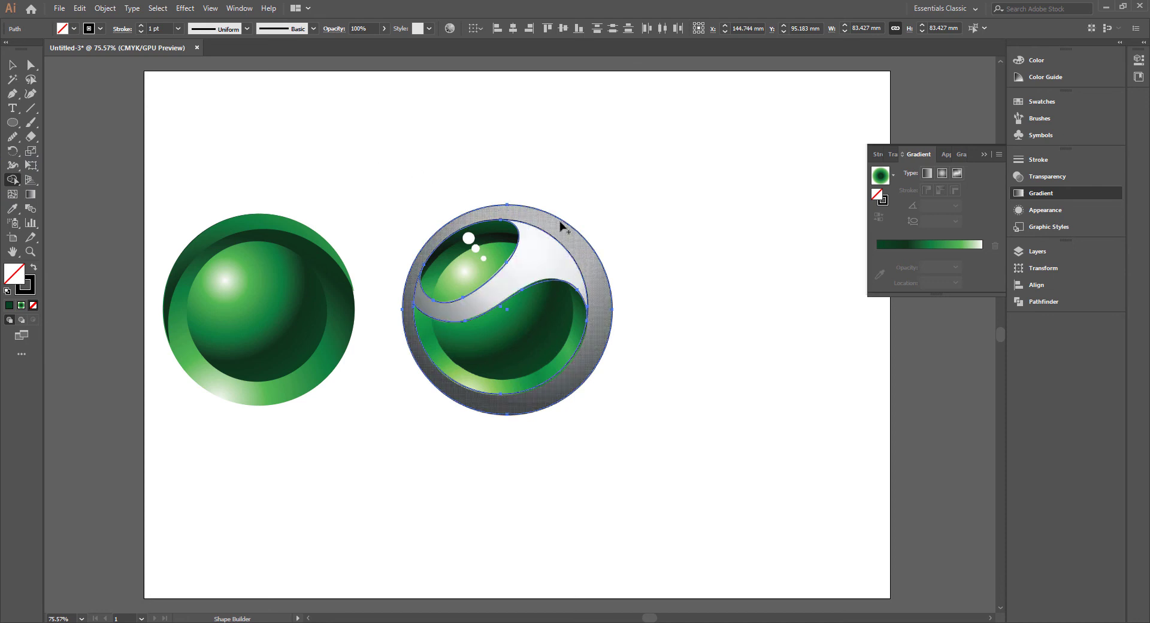
left_click(561, 226)
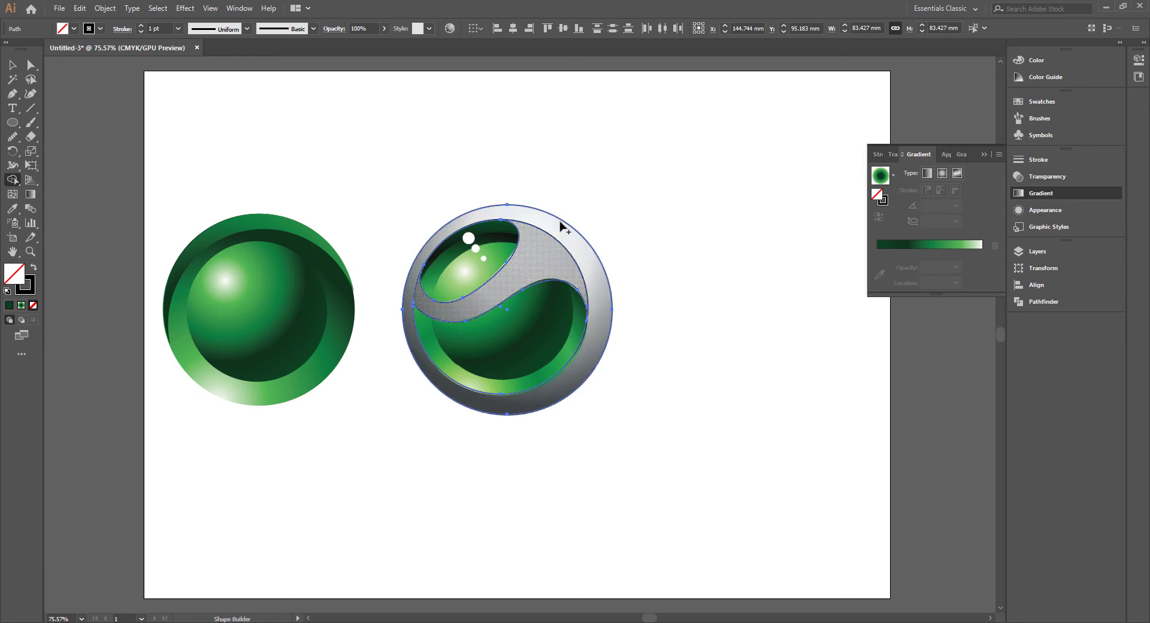
left_click(561, 226)
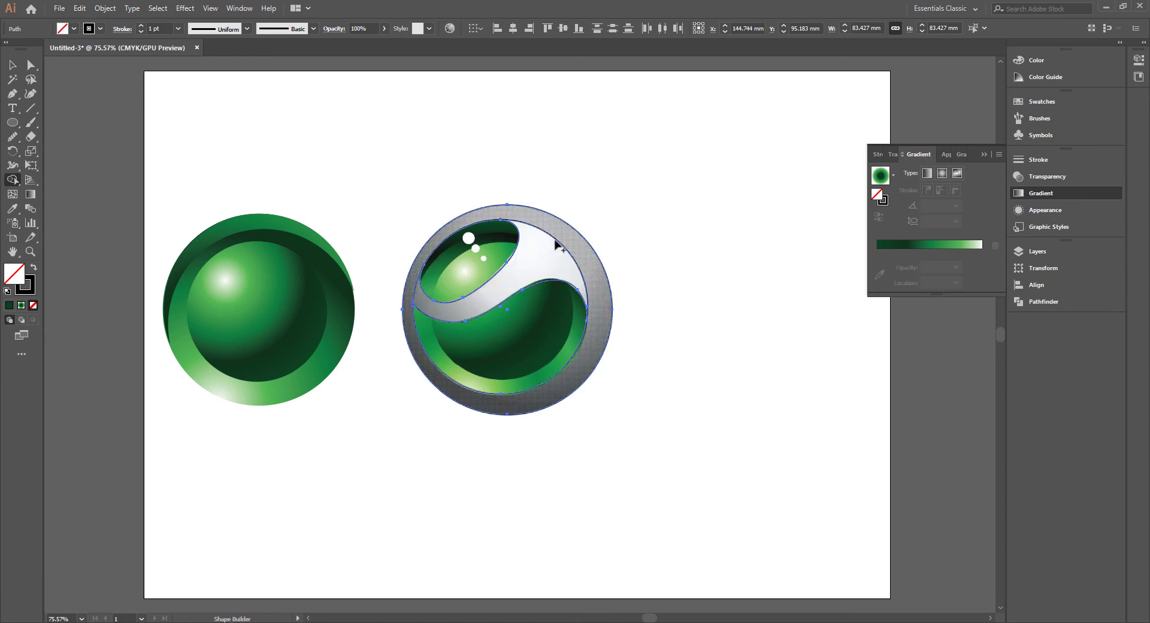
left_click(549, 261)
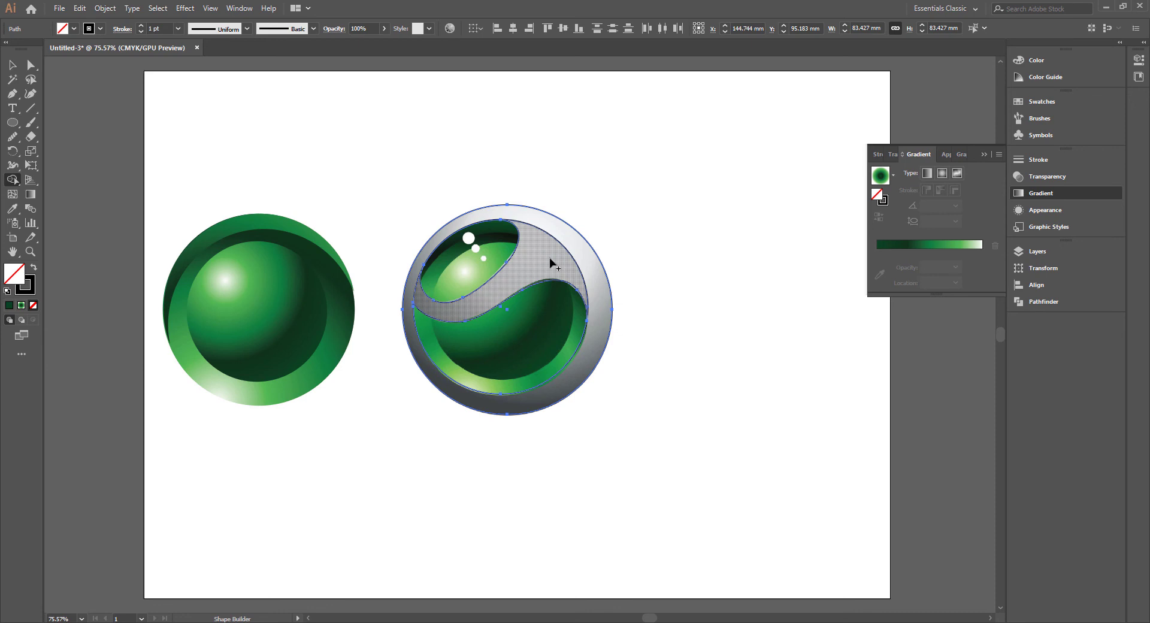
left_click(550, 261)
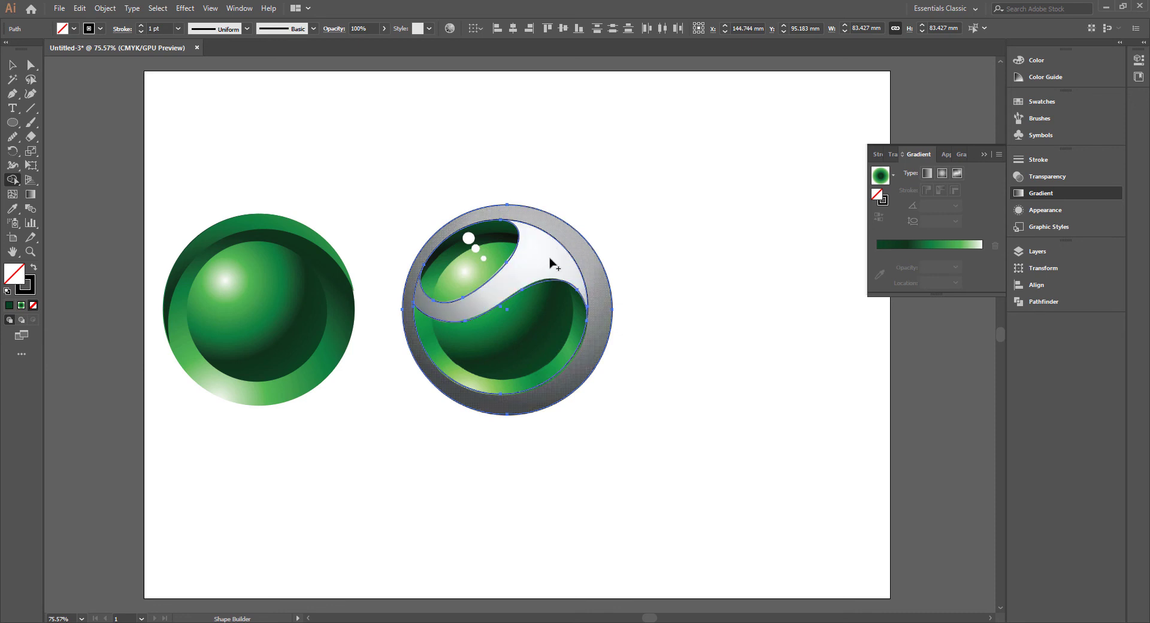
left_click(550, 261)
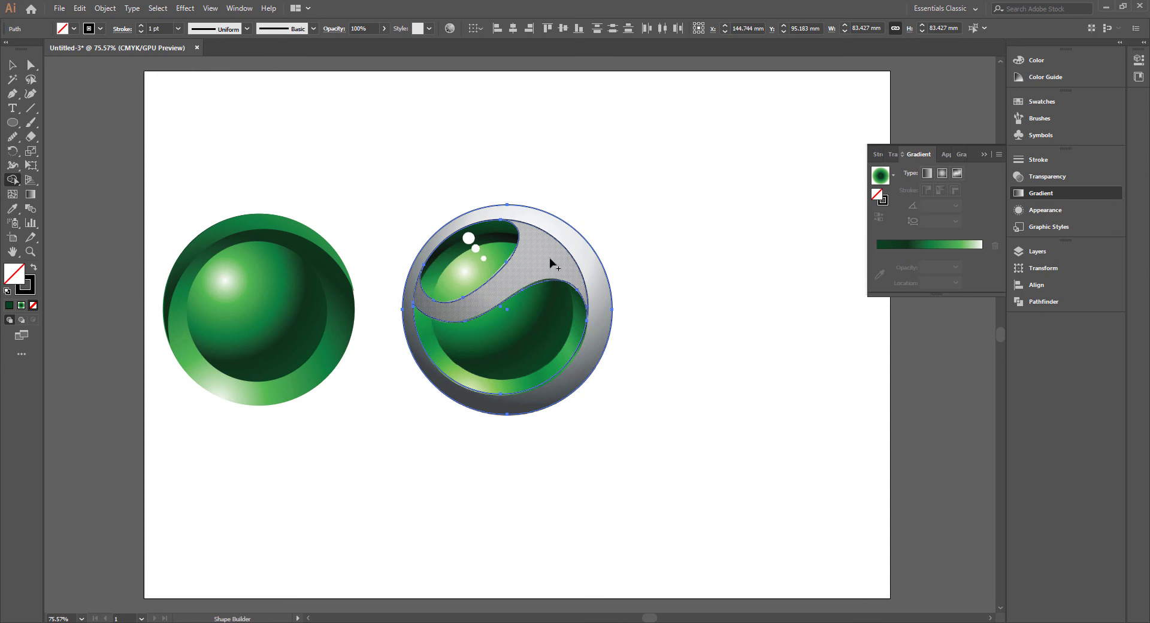
left_click_drag(526, 264, 575, 249)
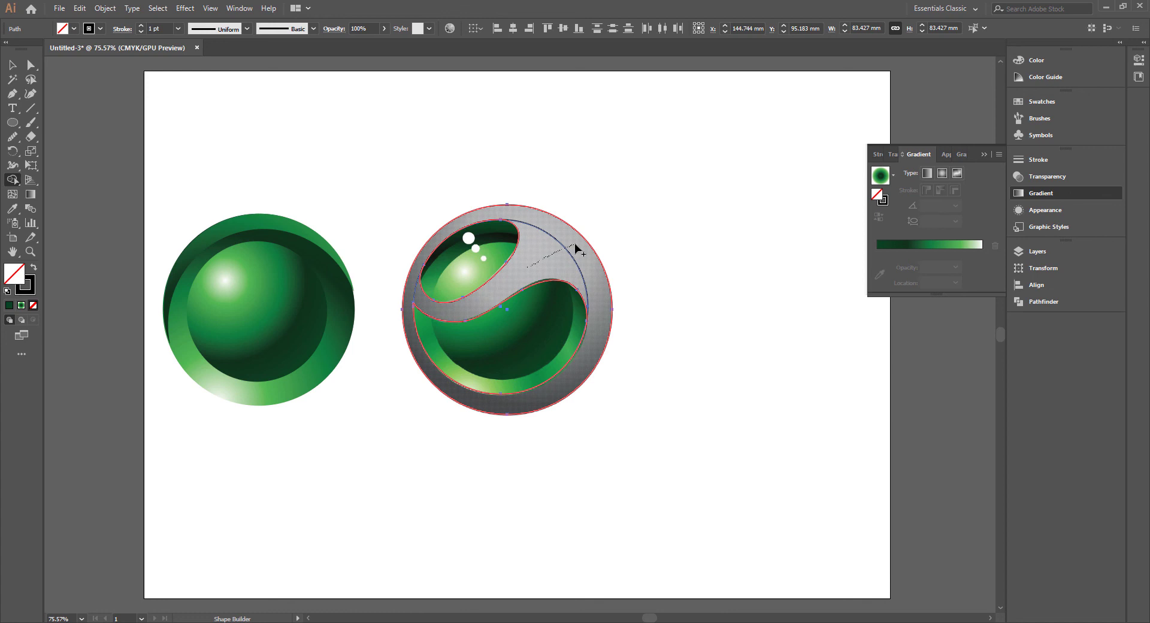
left_click_drag(575, 248, 574, 249)
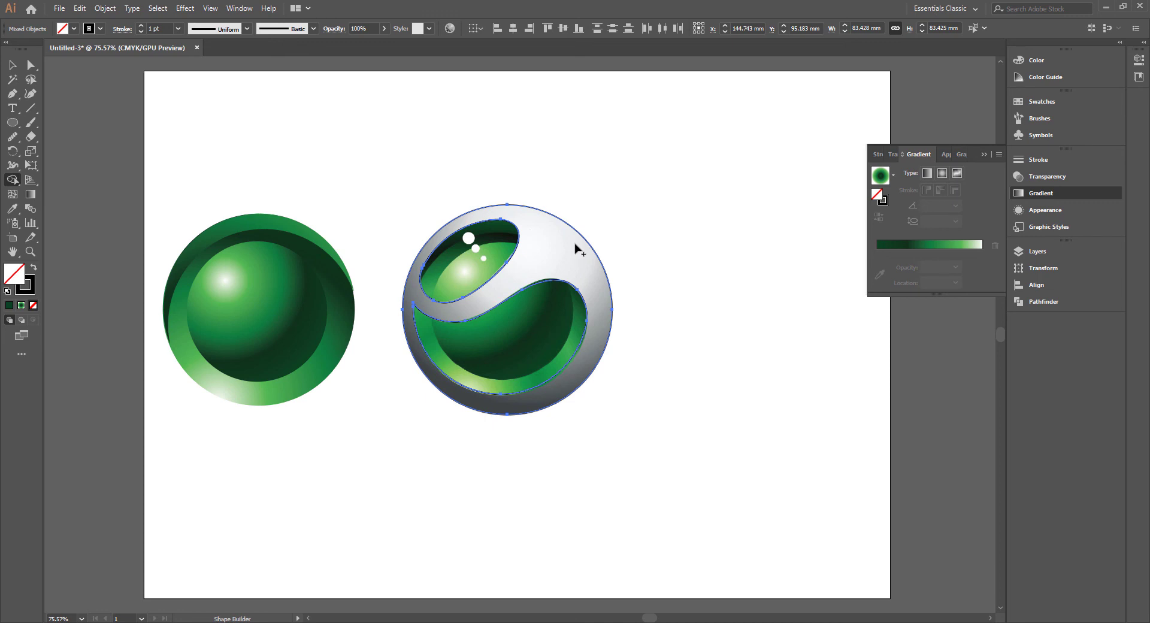
left_click(12, 64)
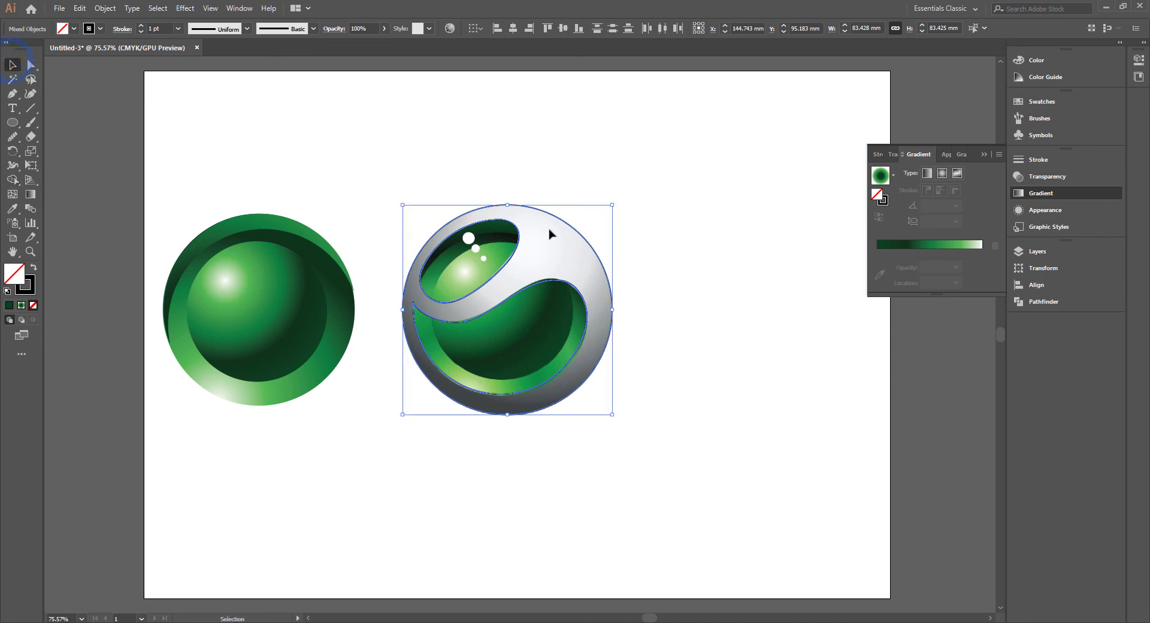
Alt-drag a copy of the sphere logo to the right, lower it, and try a radial gradient fill.
left_click_drag(584, 243, 814, 160)
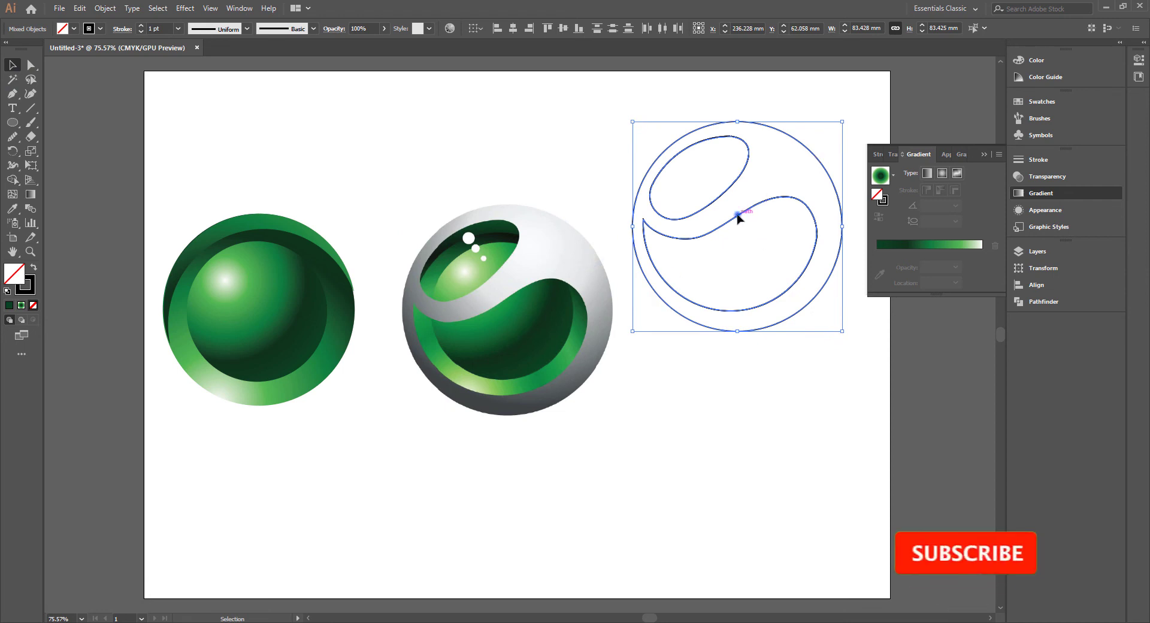
left_click_drag(737, 218, 737, 300)
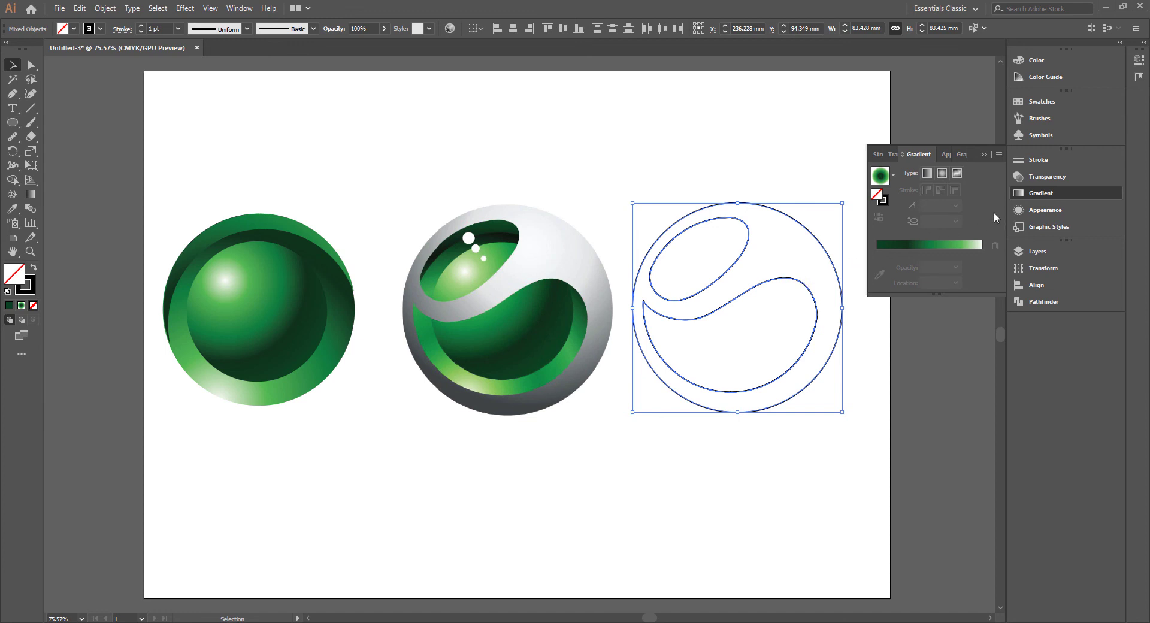
left_click(942, 174)
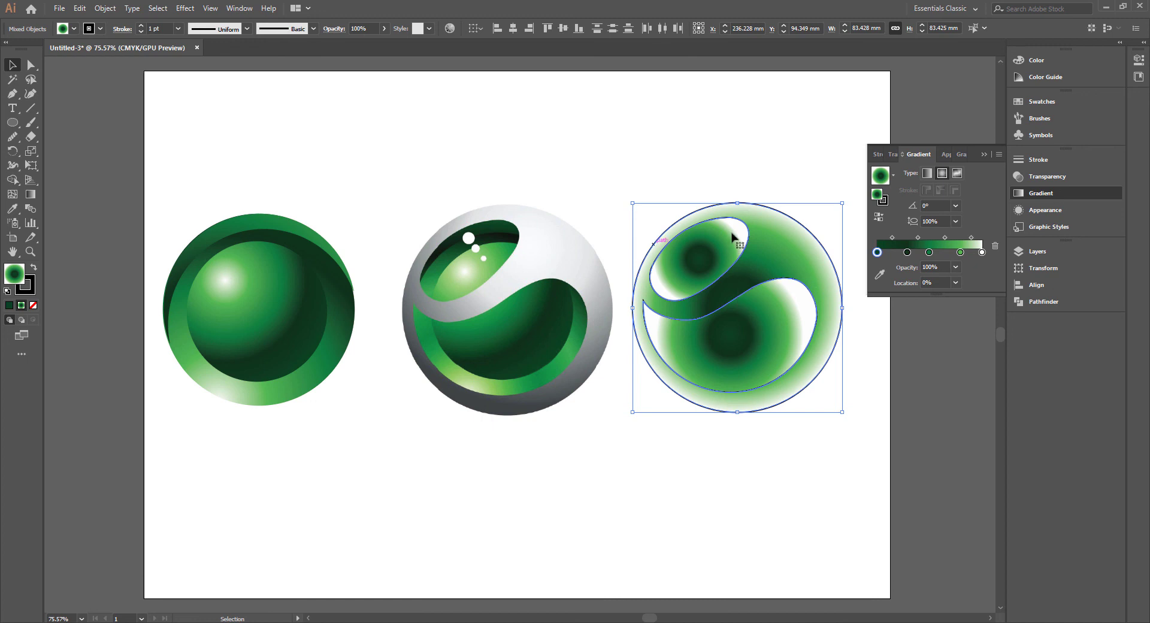
Undo the gradient and separate the ring copy from its inner swoosh pieces.
key("slash")
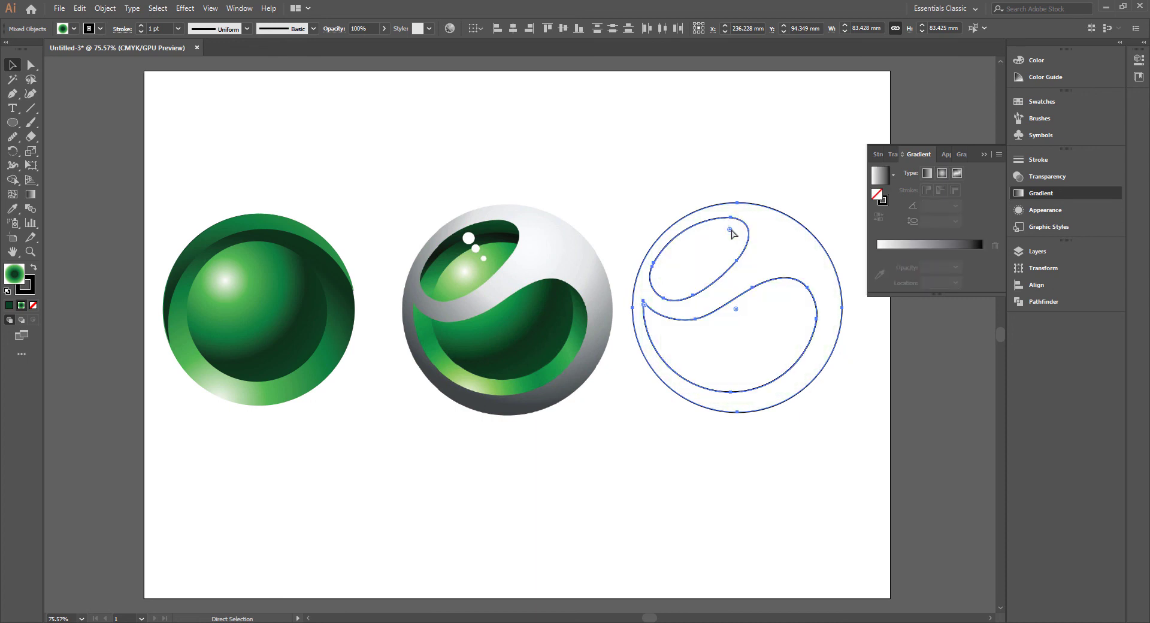
left_click(30, 65)
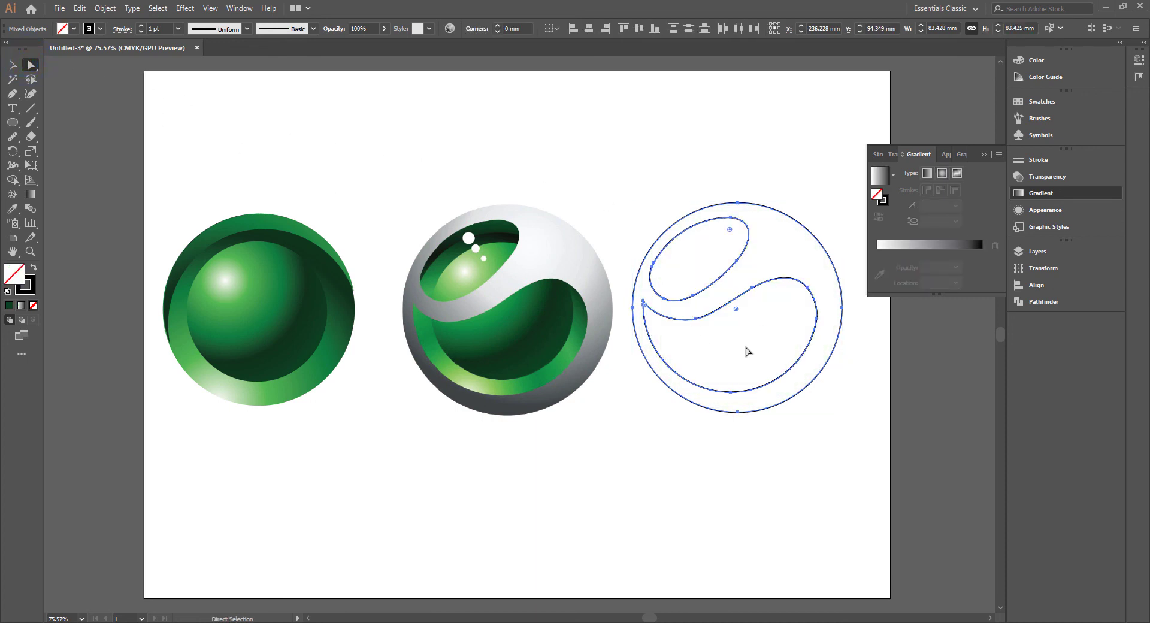
mouse_move(643, 303)
left_mouse_down()
mouse_move(670, 313)
mouse_move(673, 328)
left_mouse_up()
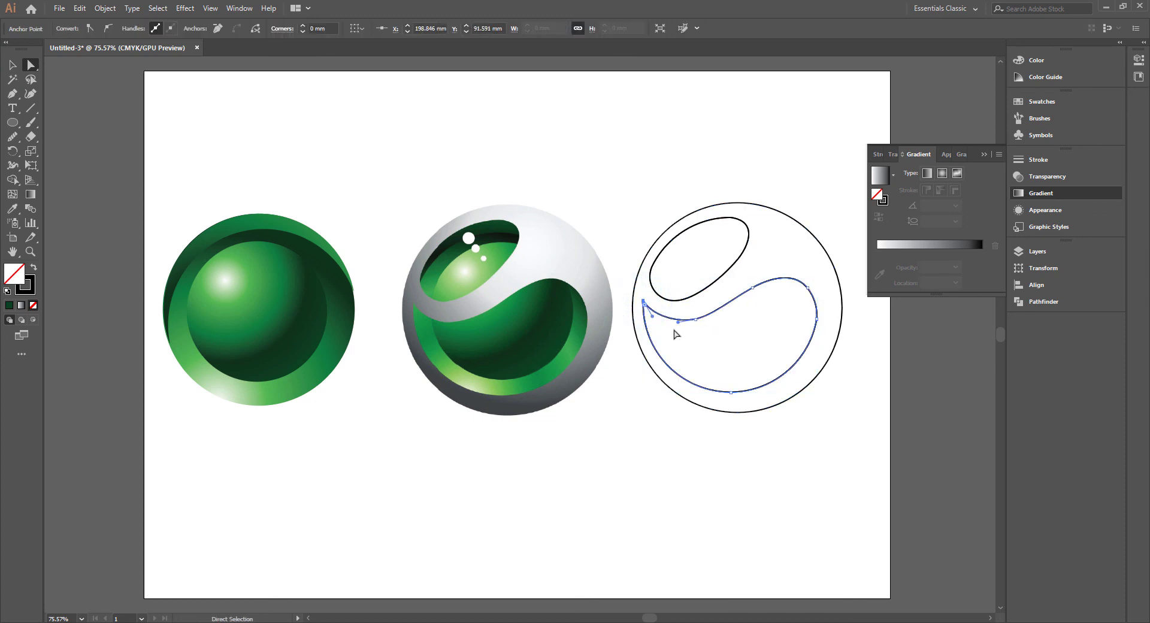
key("v")
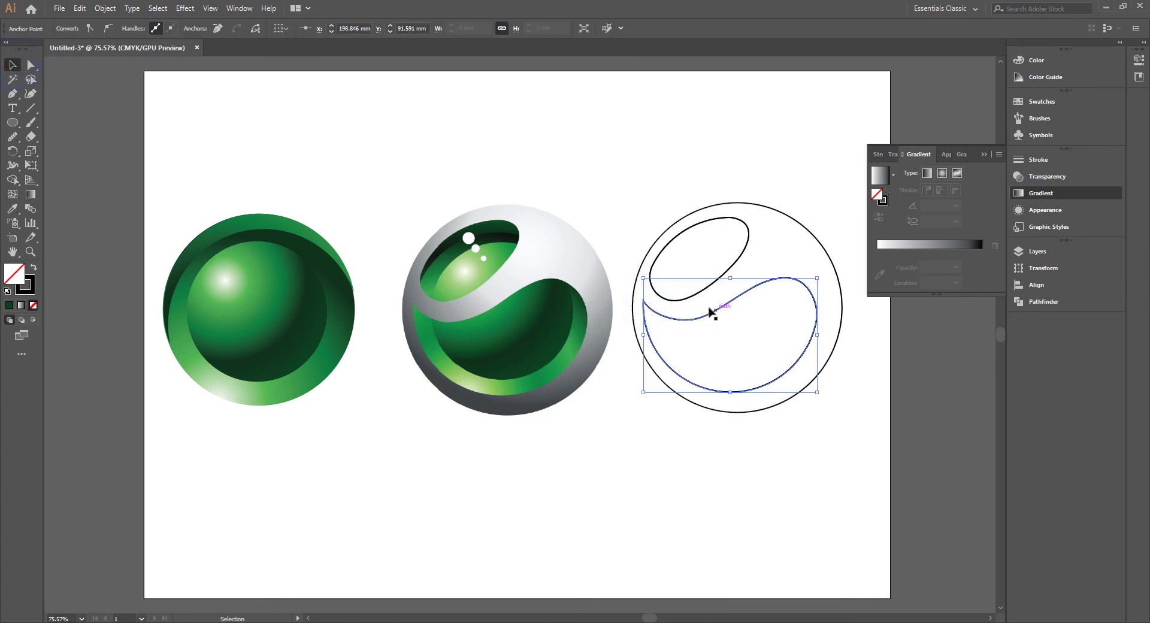
left_click_drag(714, 310, 712, 367)
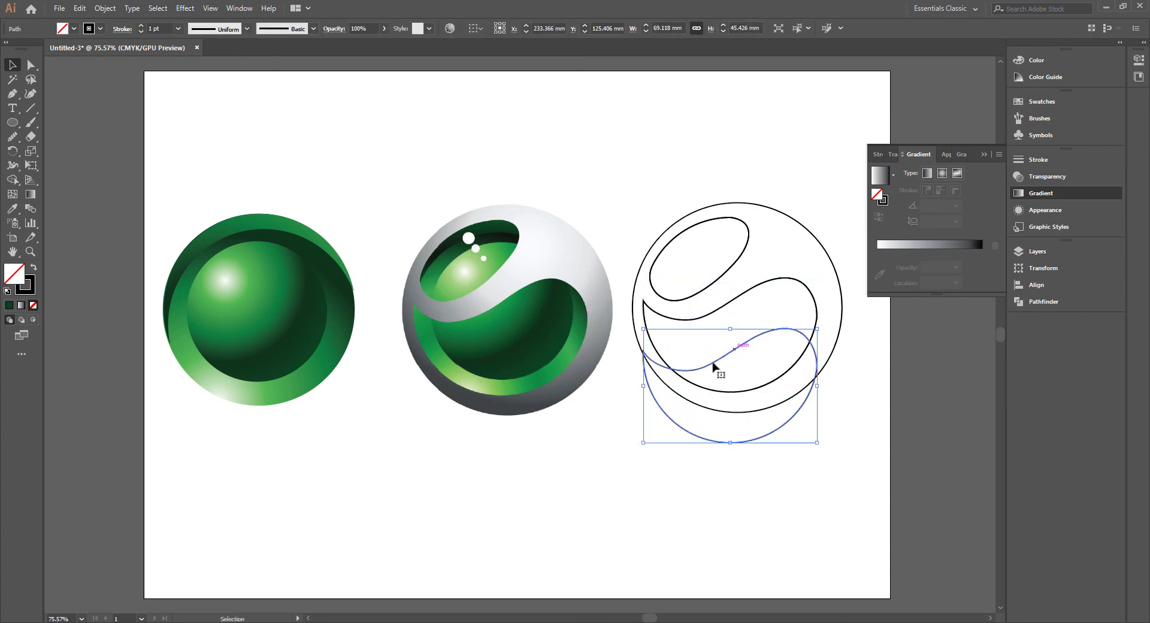
key("ctrl+z")
mouse_move(720, 277)
left_mouse_down()
mouse_move(685, 181)
mouse_move(747, 241)
mouse_move(731, 214)
mouse_move(626, 396)
left_mouse_up()
left_click_drag(816, 165, 637, 415)
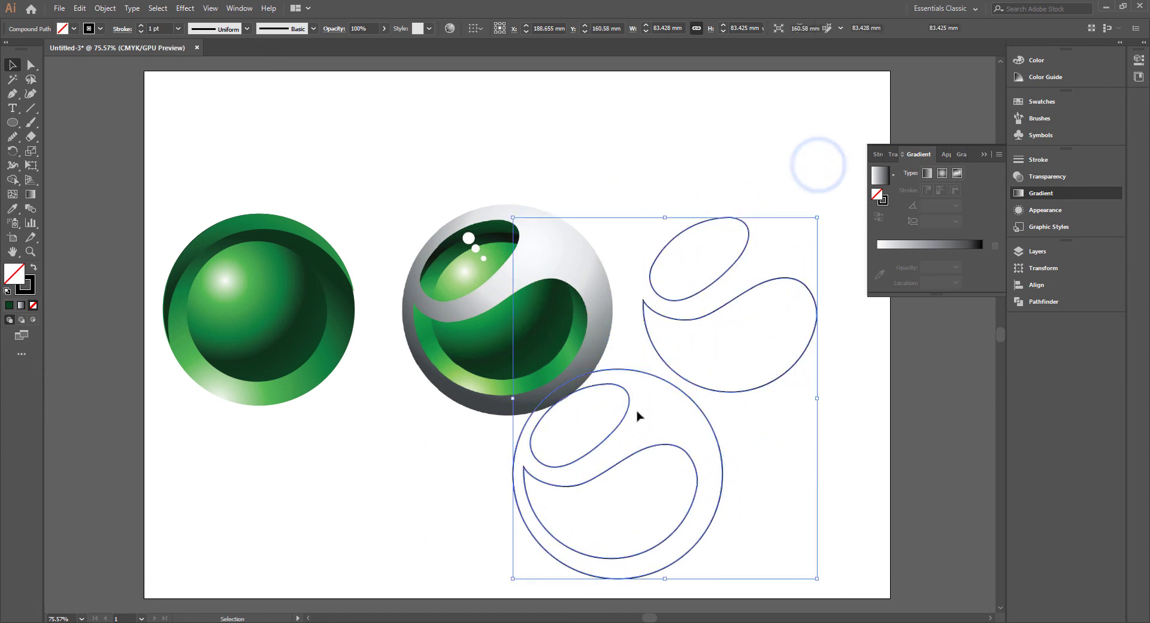
Delete the upper and lower teardrop pieces and move the ring back beside the second sphere.
left_click(789, 157)
left_click(738, 259)
key("Delete")
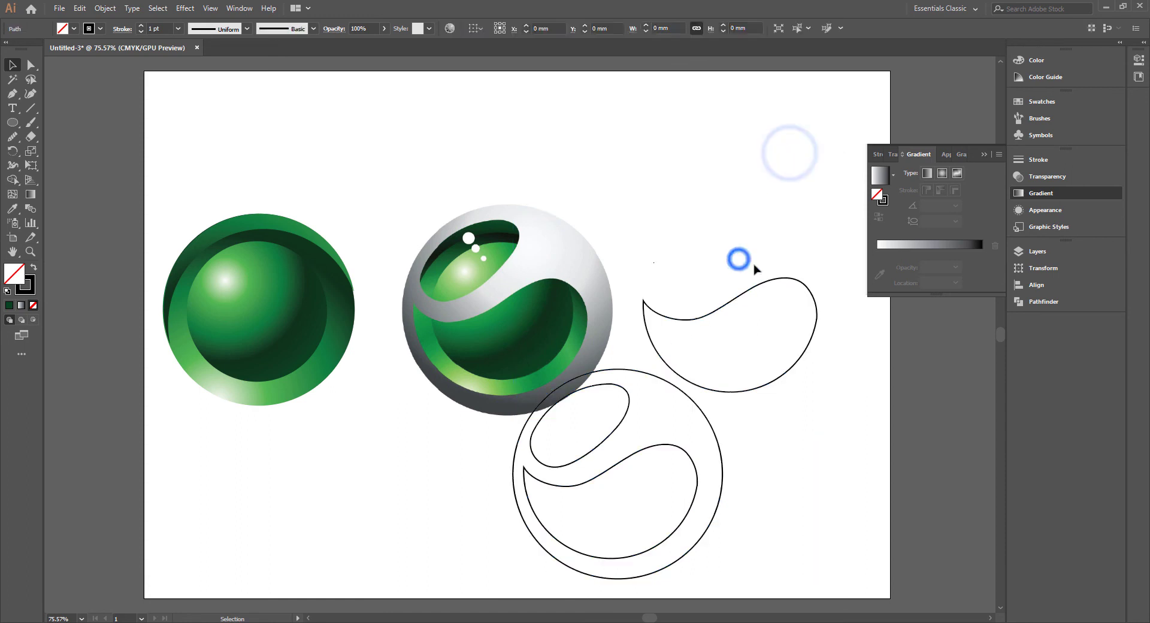
left_click(803, 285)
key("Delete")
mouse_move(681, 392)
left_mouse_down()
mouse_move(797, 271)
mouse_move(795, 175)
left_mouse_up()
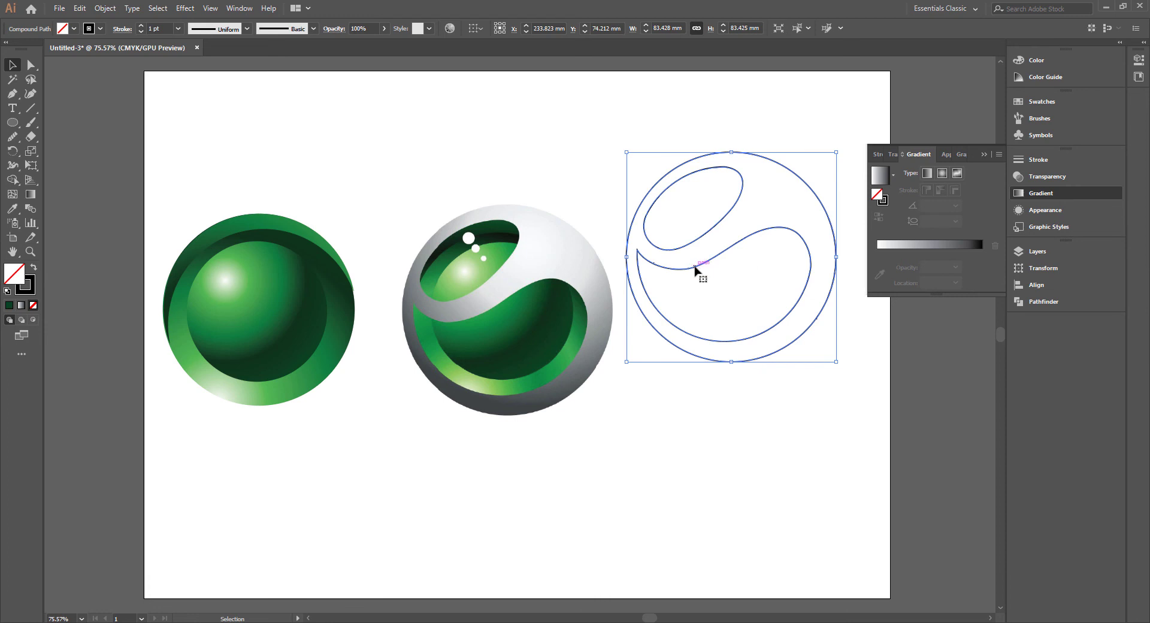
Give the ring a white-to-black radial gradient, centre moved up-right and extended toward the lower left.
left_click(942, 174)
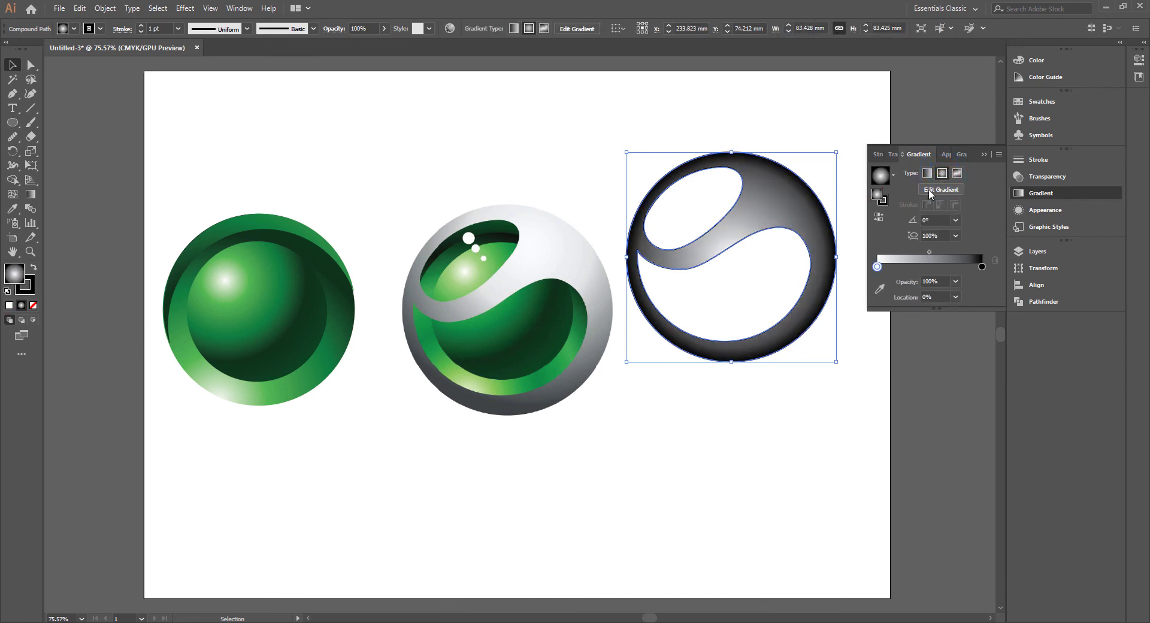
left_click(929, 190)
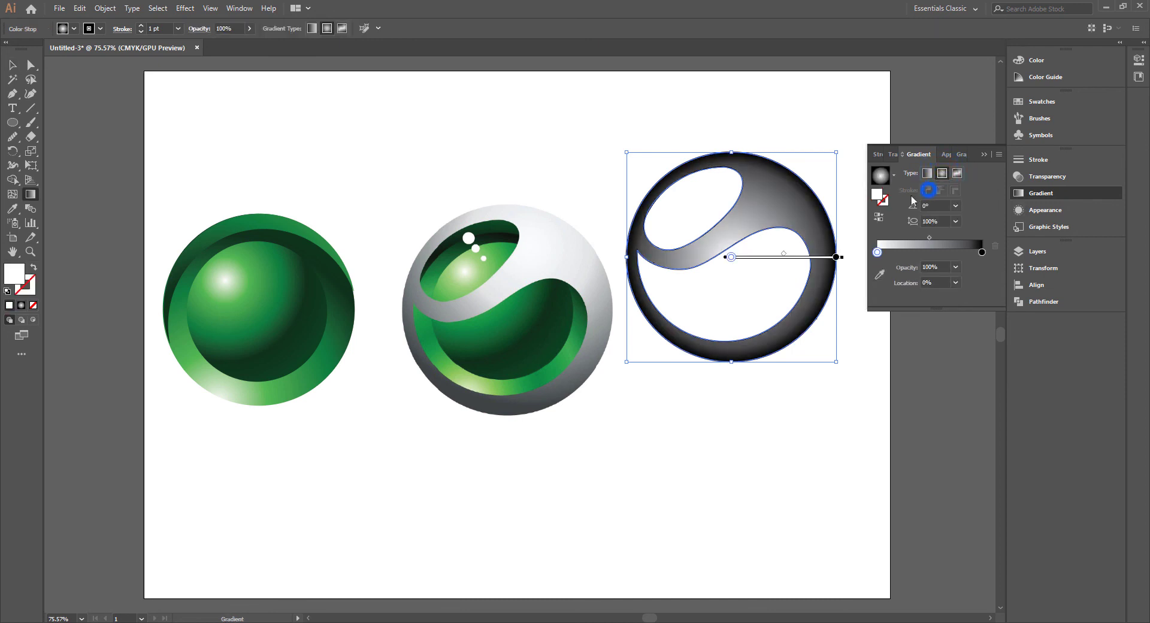
left_click(731, 257)
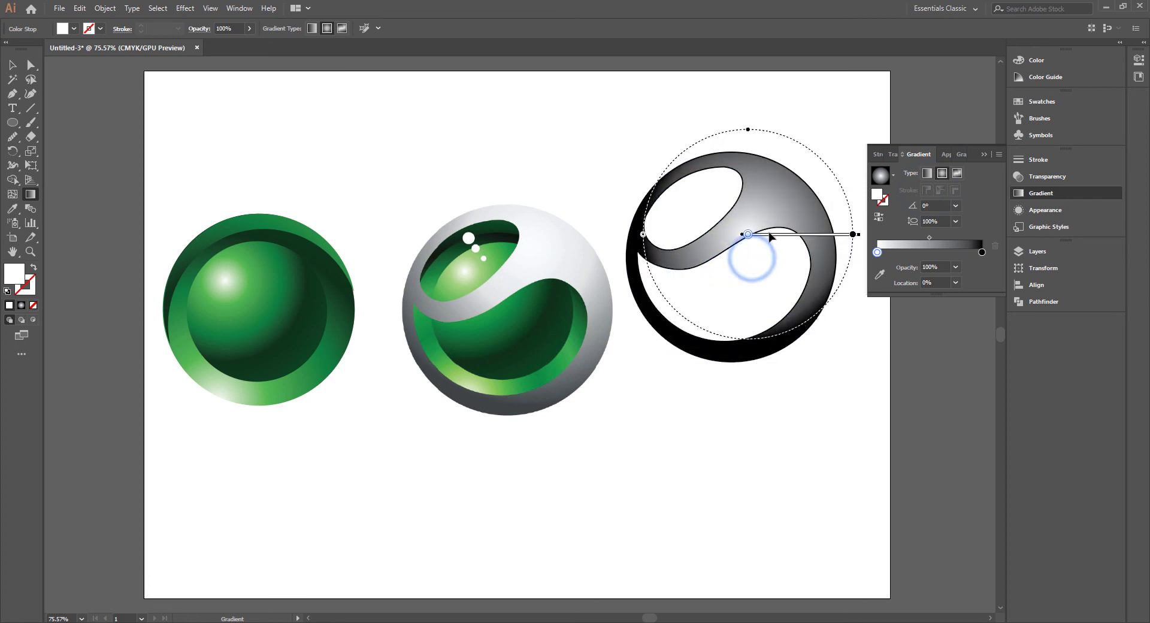
left_click_drag(752, 261, 789, 207)
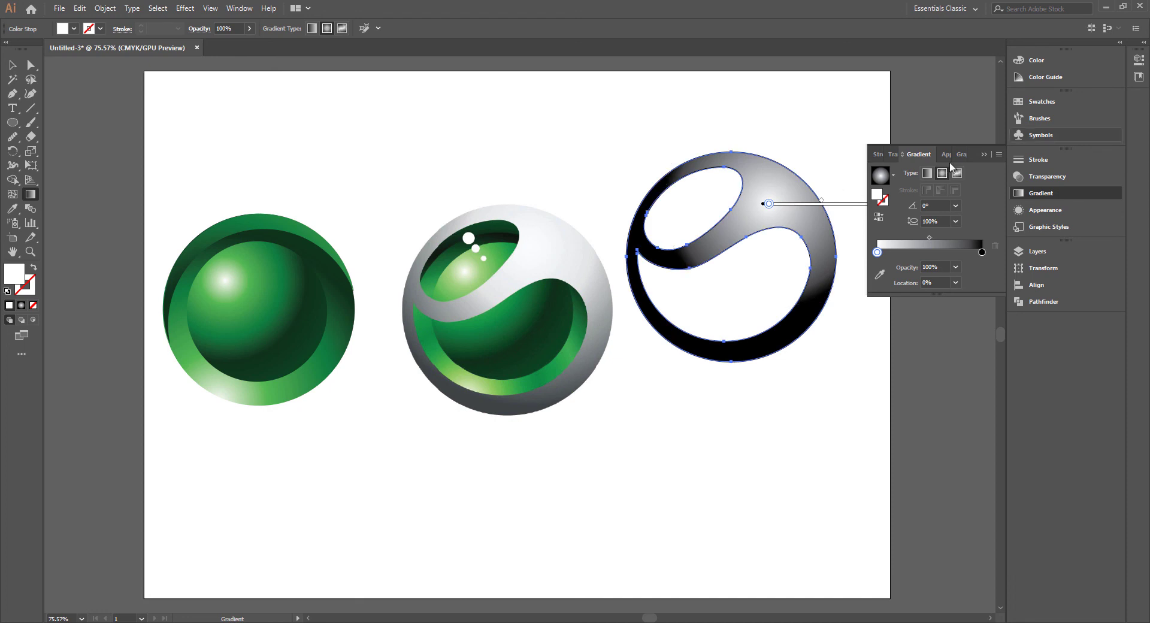
left_click(983, 155)
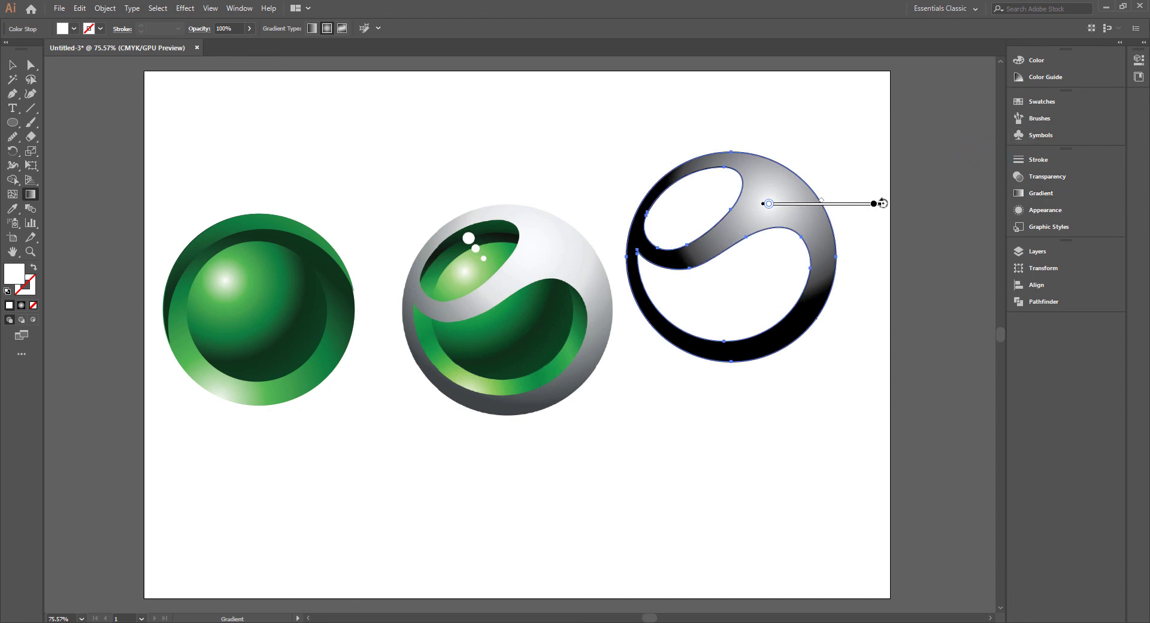
mouse_move(883, 203)
left_mouse_down()
mouse_move(812, 309)
mouse_move(680, 296)
left_mouse_up()
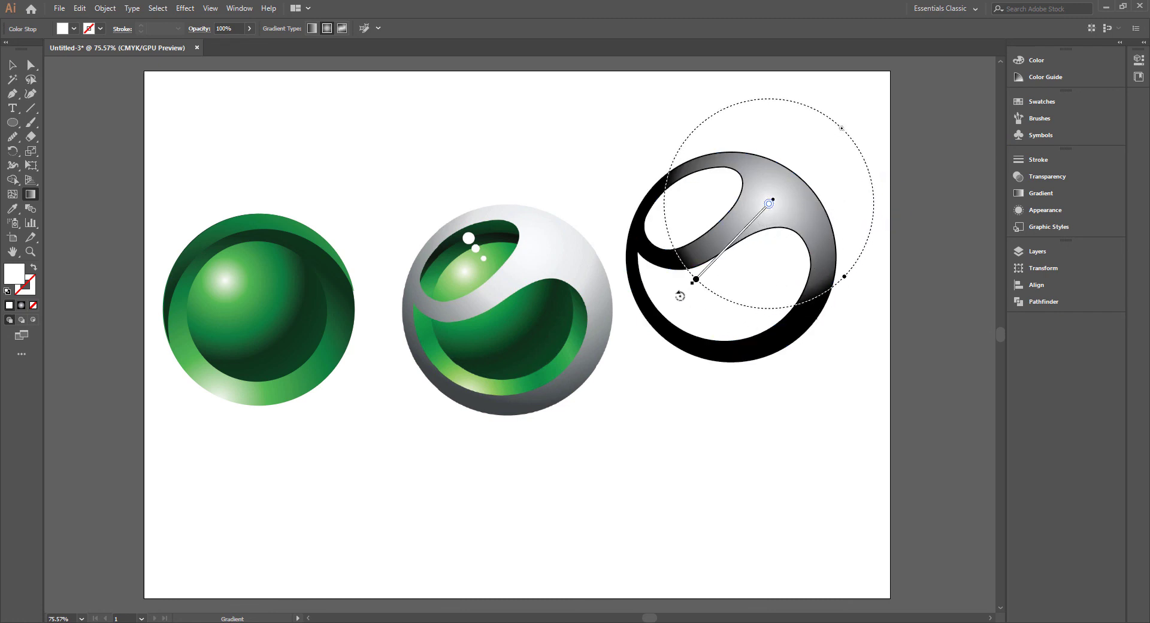
left_click_drag(679, 296, 682, 287)
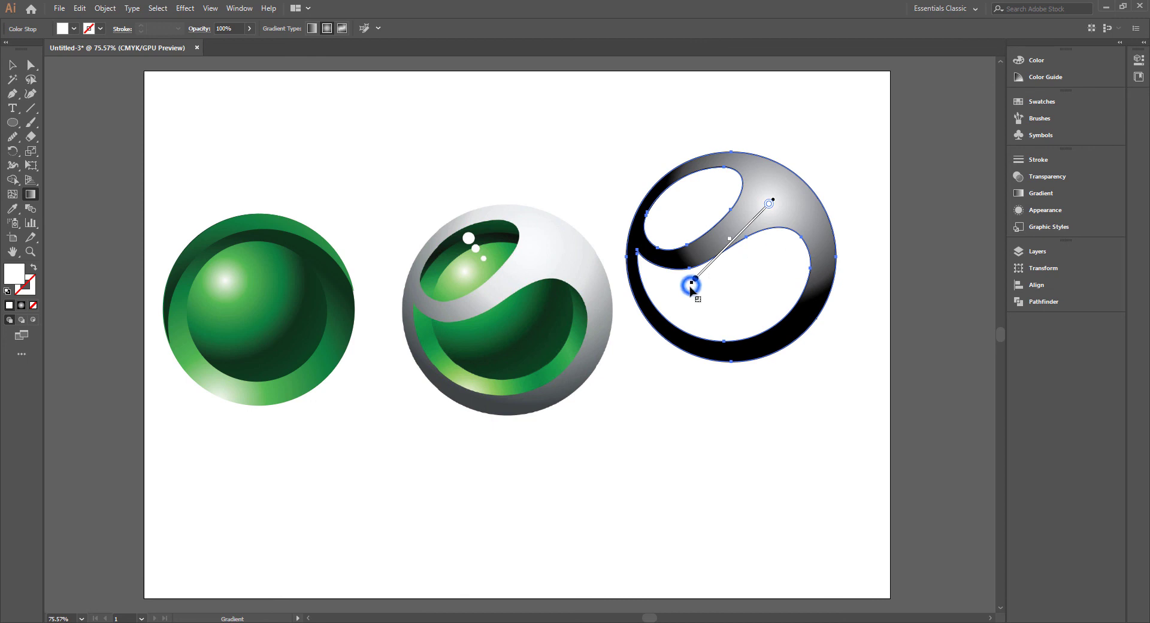
mouse_move(692, 283)
left_mouse_down()
mouse_move(636, 340)
mouse_move(649, 332)
left_mouse_up()
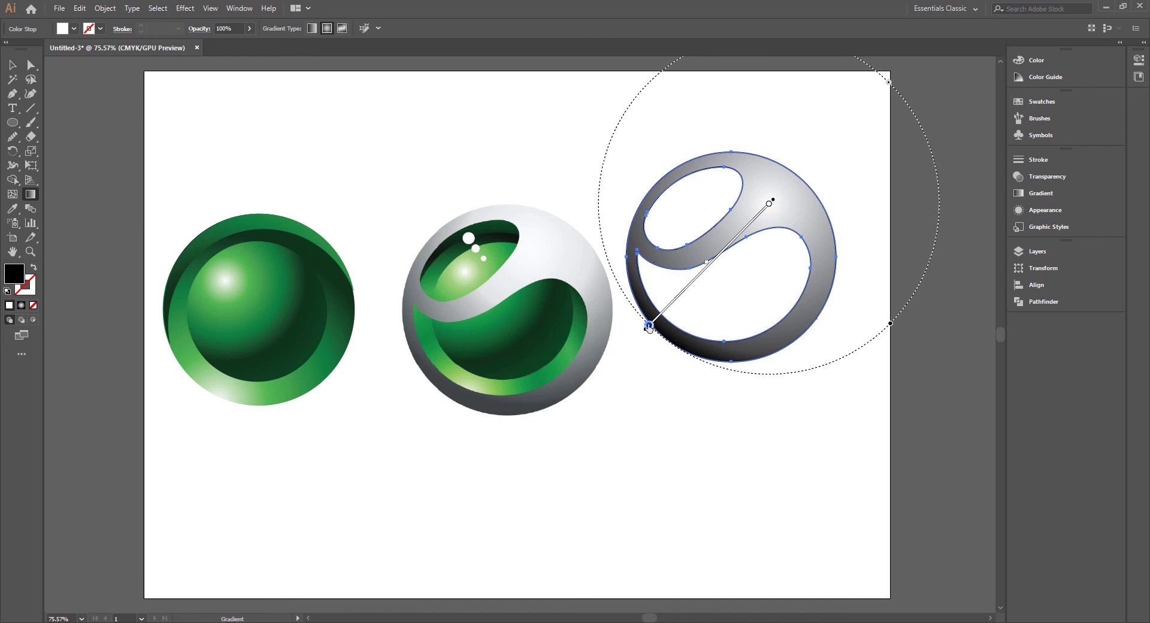
Resample the ring gradient's dark stop and white stop from the middle sphere's greys.
double_click(649, 327)
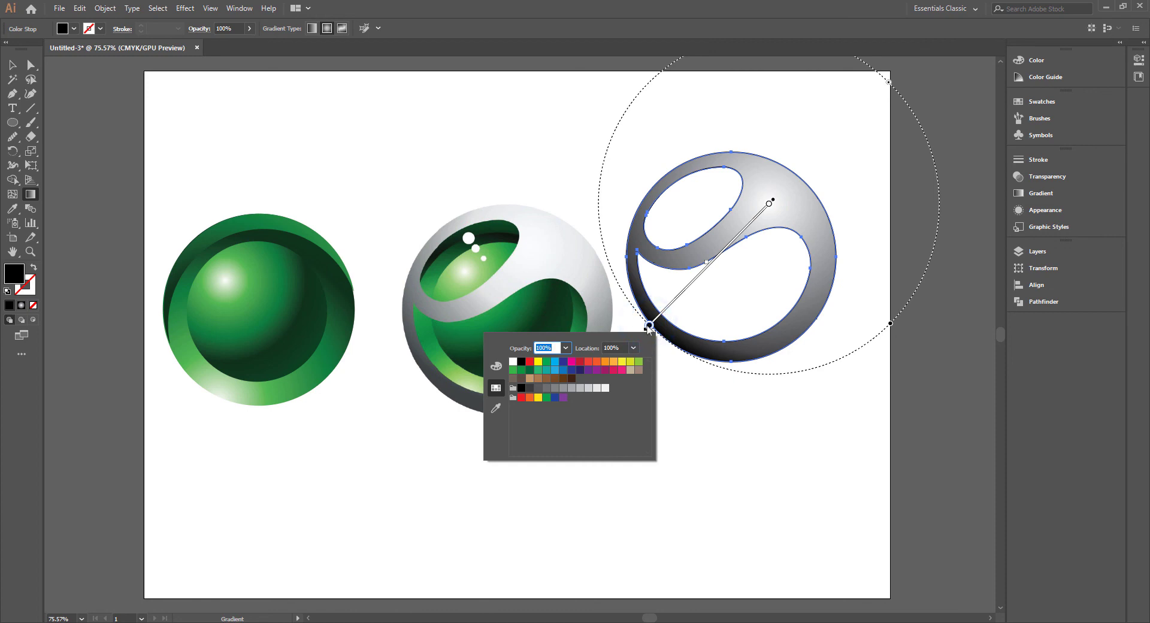
left_click(496, 407)
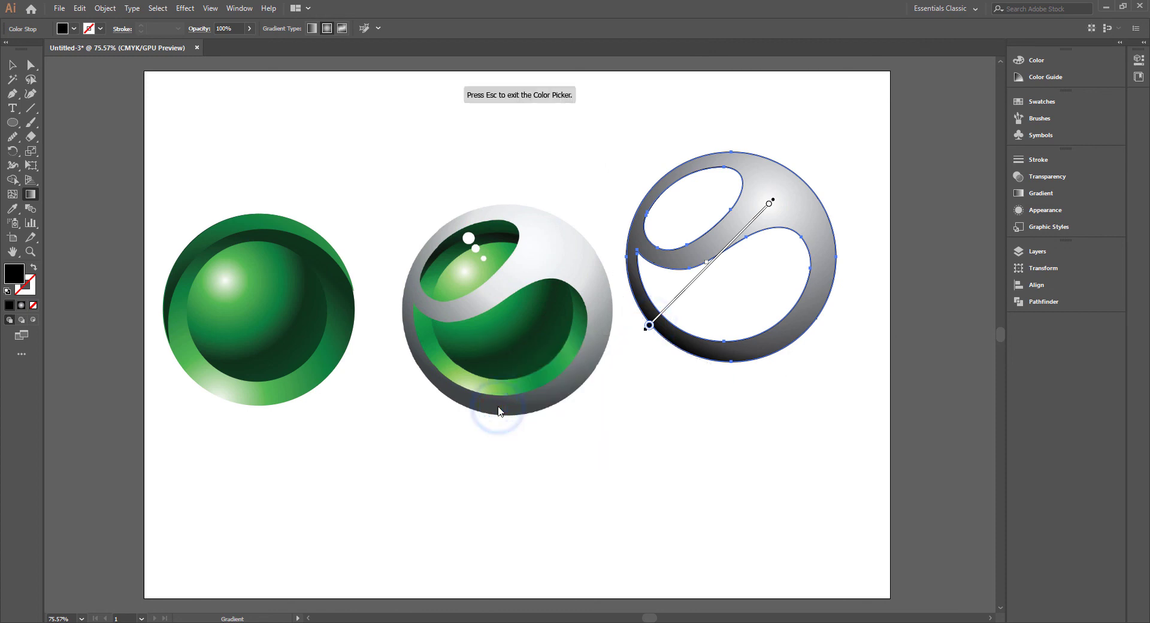
left_click(449, 391)
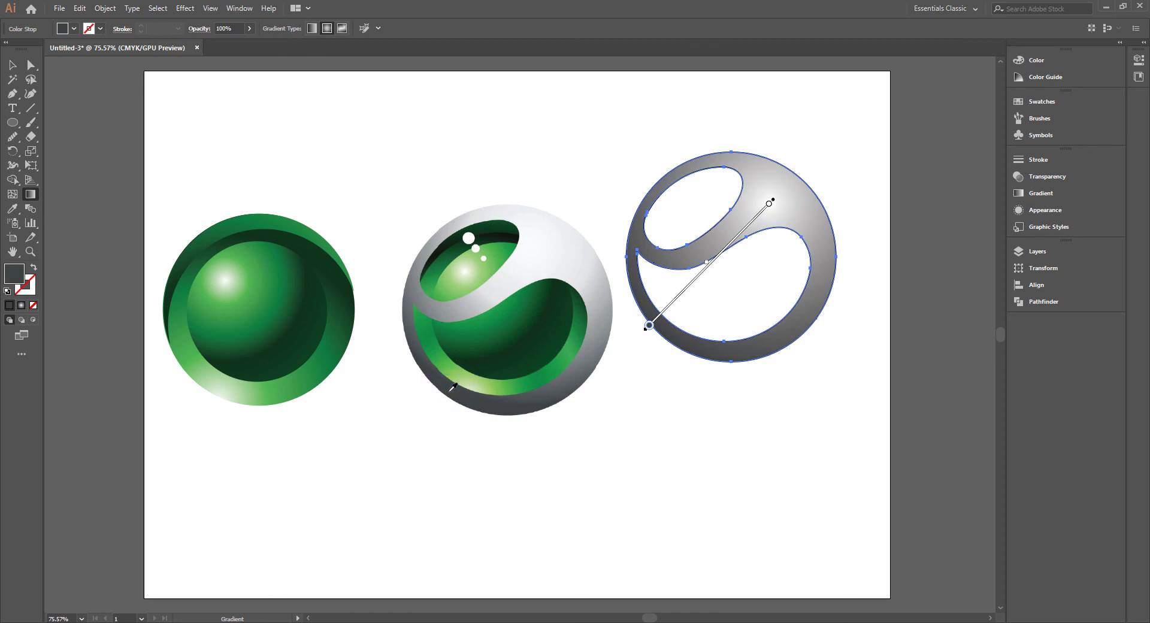
mouse_move(769, 203)
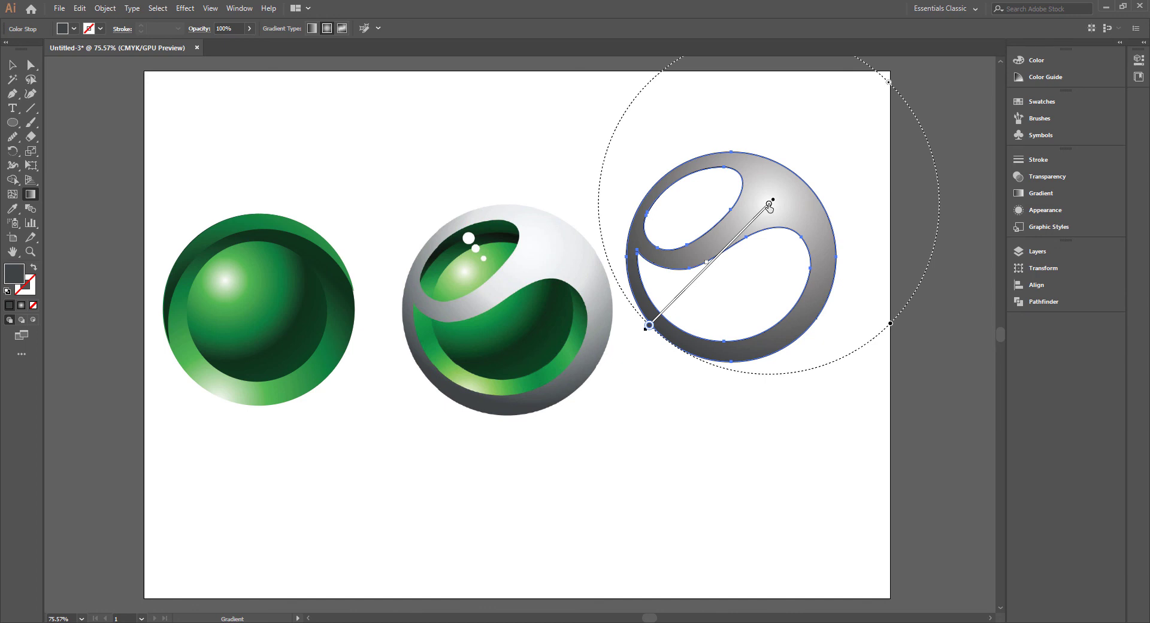
double_click(769, 205)
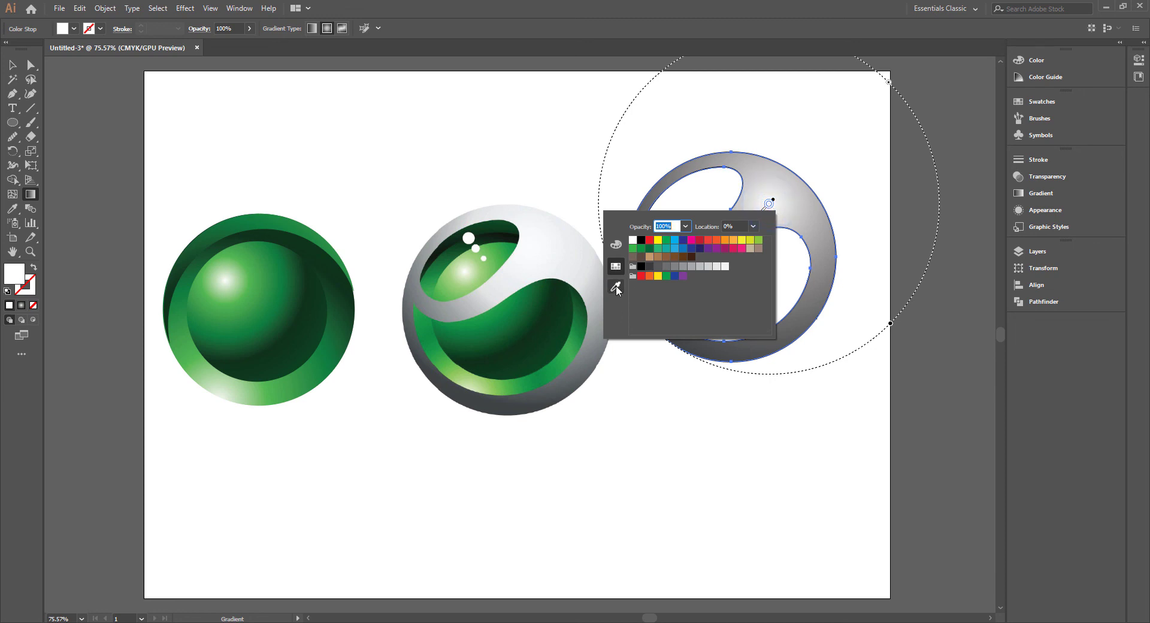
left_click(616, 287)
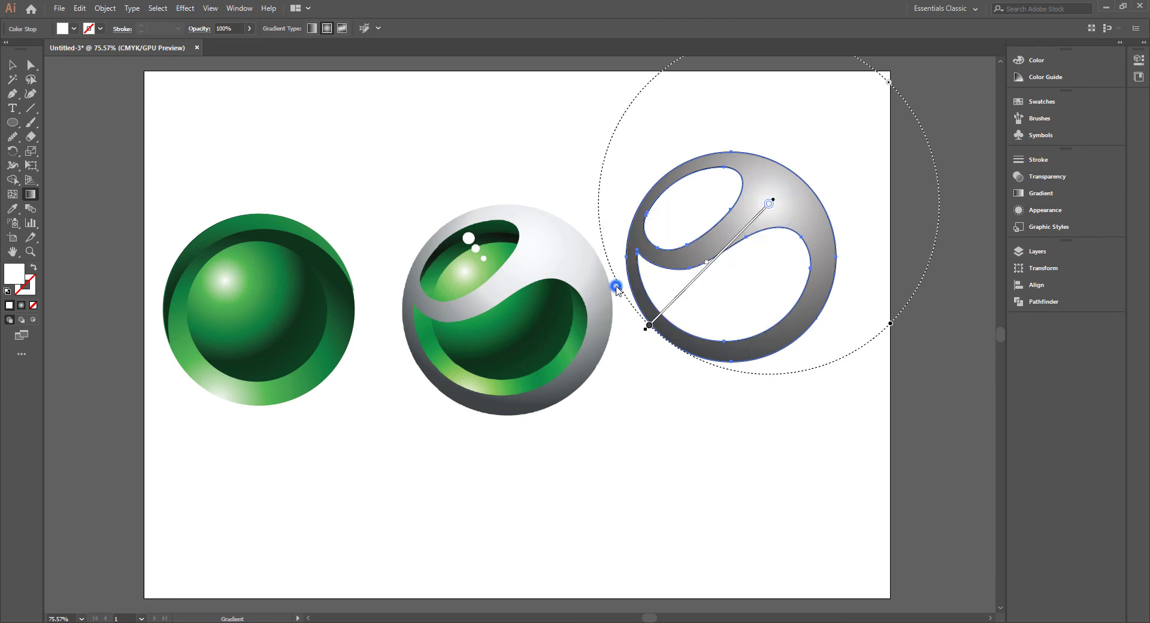
left_click(555, 243)
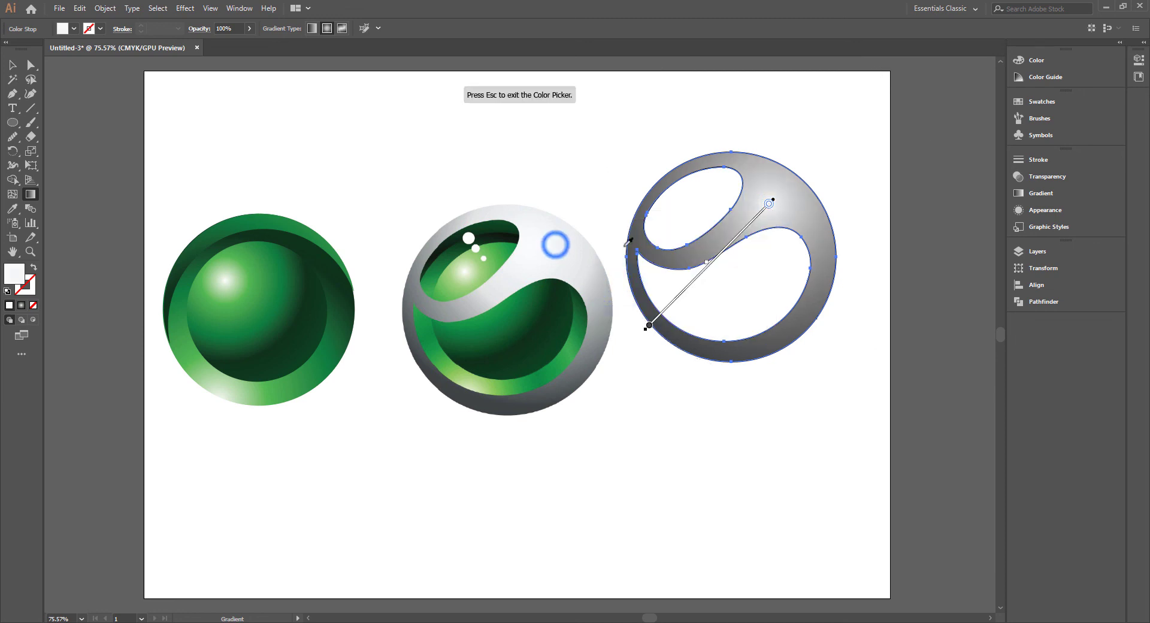
Add a light grey midway stop and shift the ring's radial gradient centre slightly down-left.
left_click(728, 250)
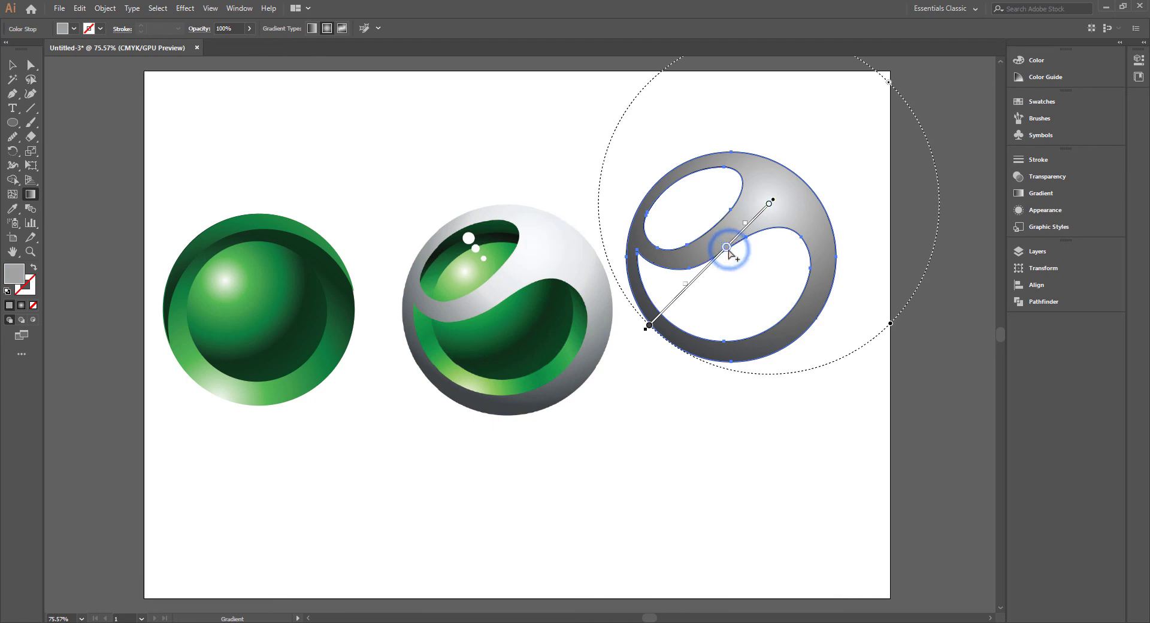
double_click(727, 249)
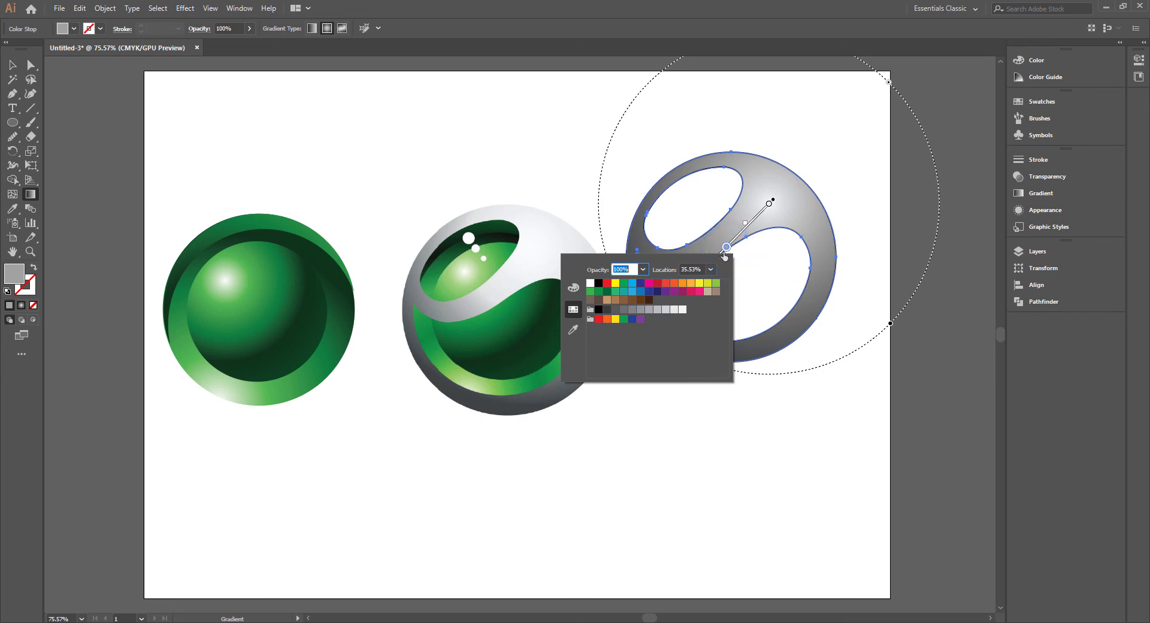
left_click(572, 330)
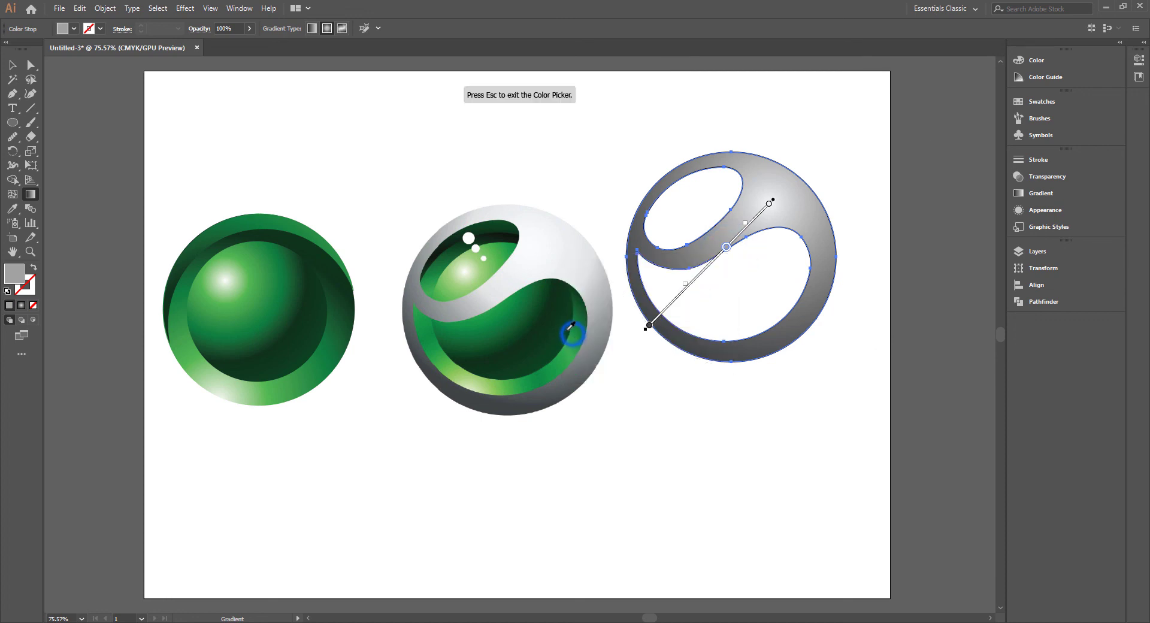
left_click(495, 288)
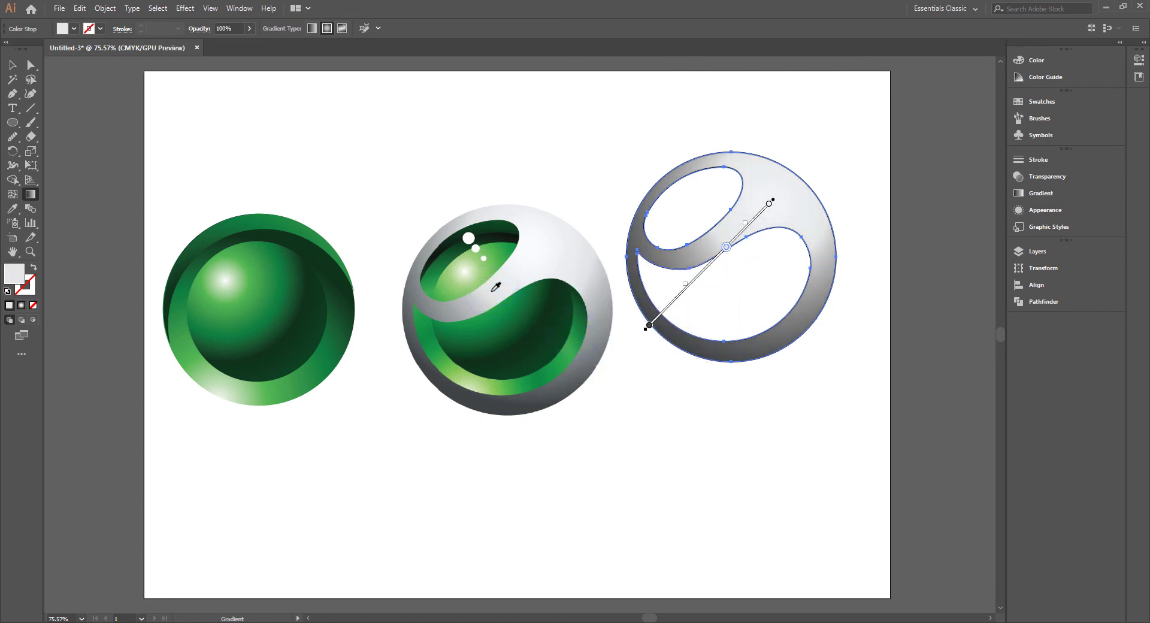
mouse_move(725, 246)
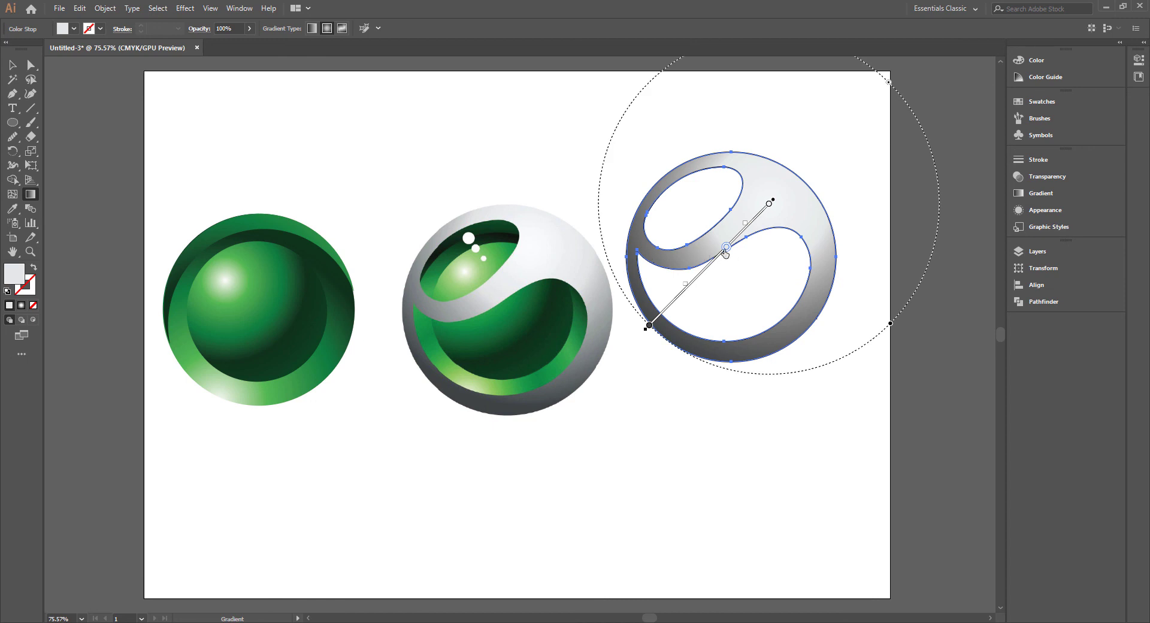
left_click_drag(725, 252, 722, 255)
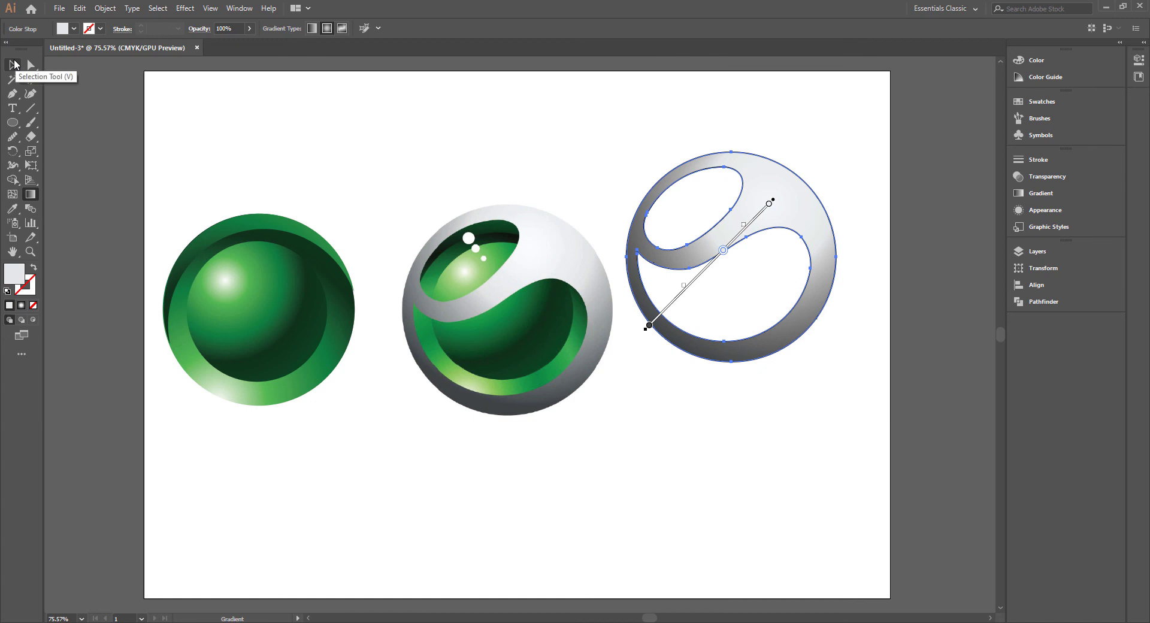
Nudge the grey swoosh ring slightly down and right.
left_click(14, 64)
left_click_drag(761, 209, 767, 235)
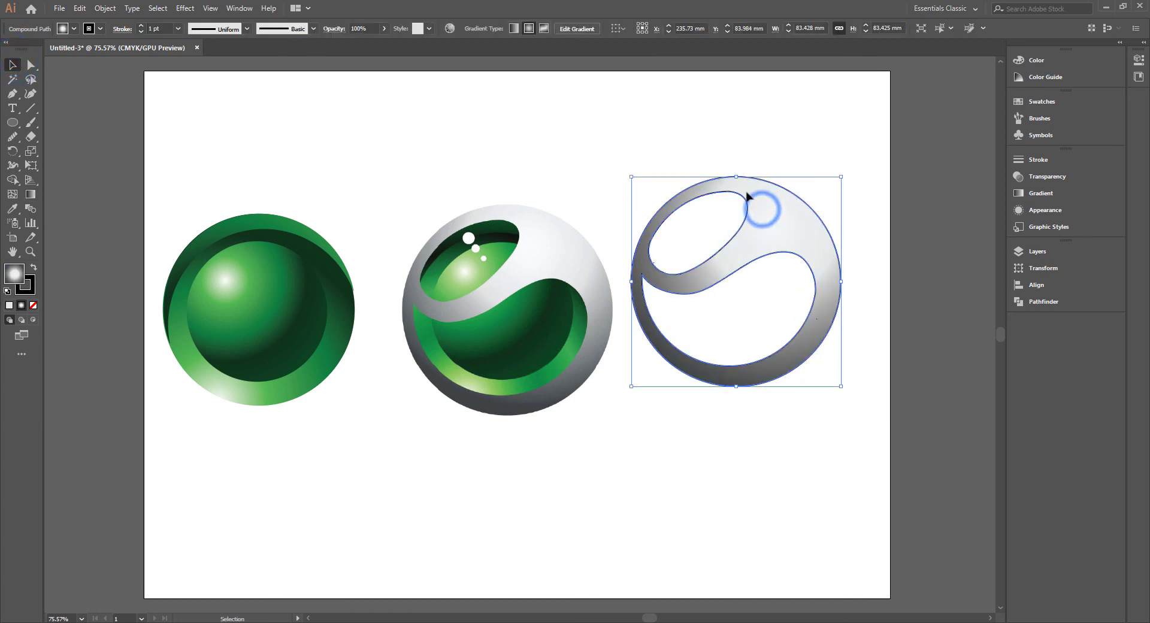
left_click(713, 126)
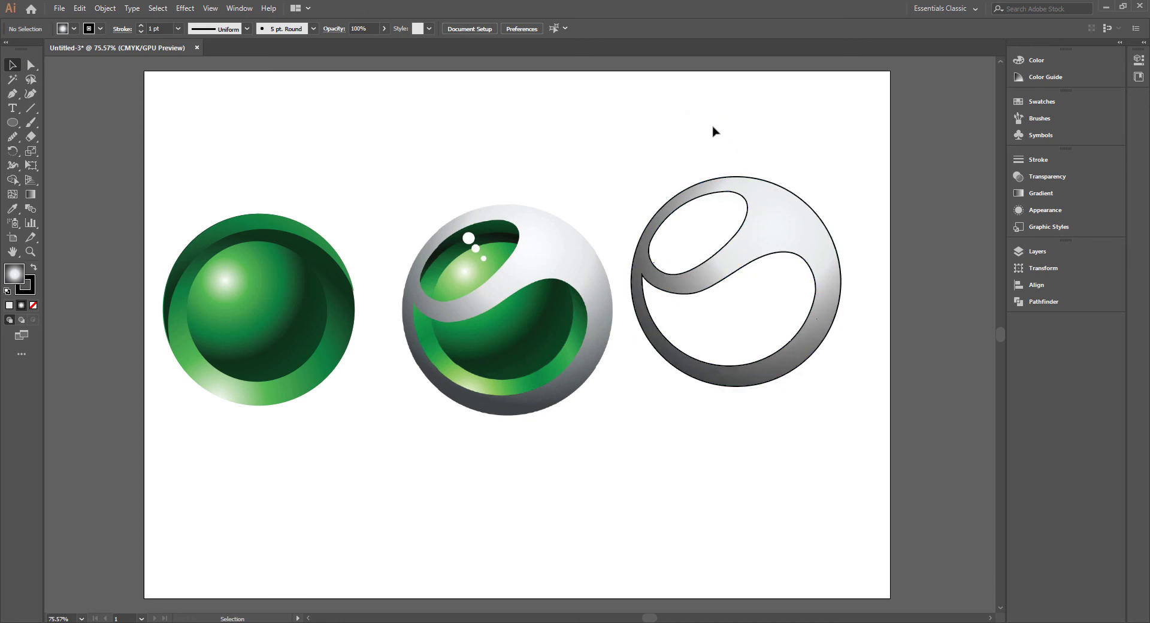
Set the ring's stroke to [None], removing its black outline.
left_click(795, 236)
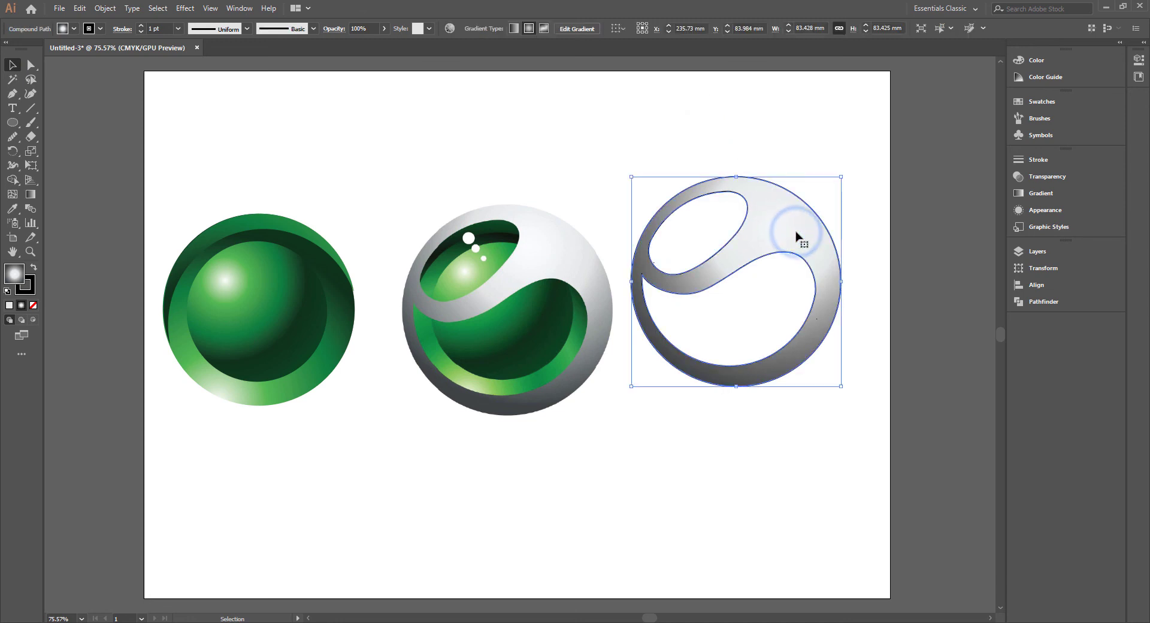
left_click(100, 29)
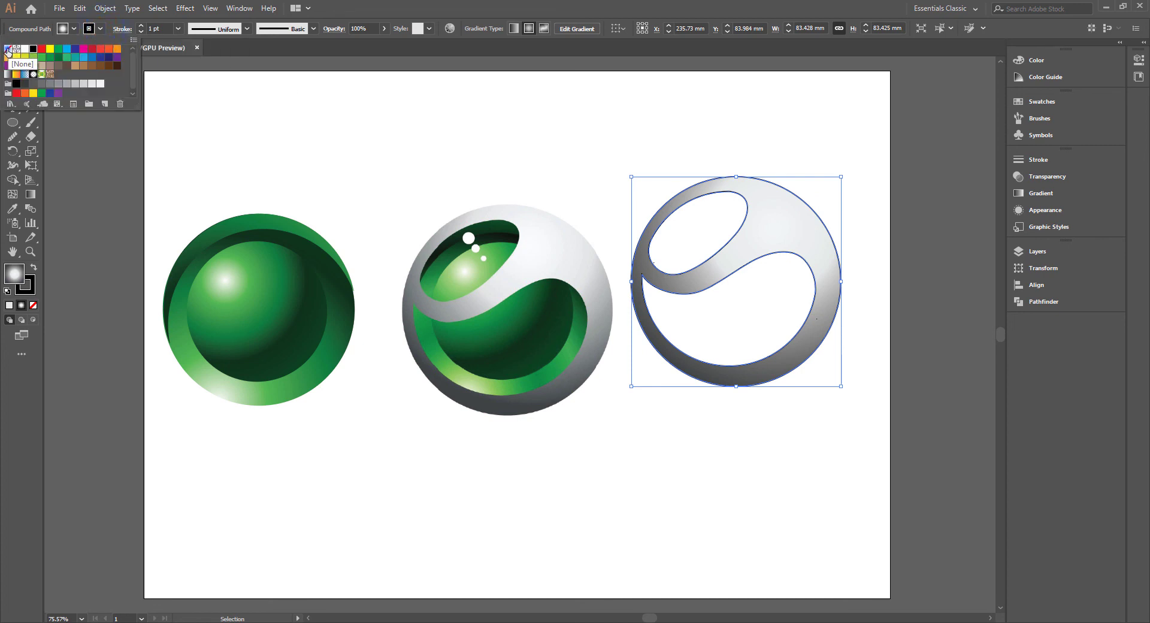
left_click(8, 50)
left_click(812, 233)
Place the silver ring onto the plain green sphere and move the pair right of the first sphere.
left_click(769, 139)
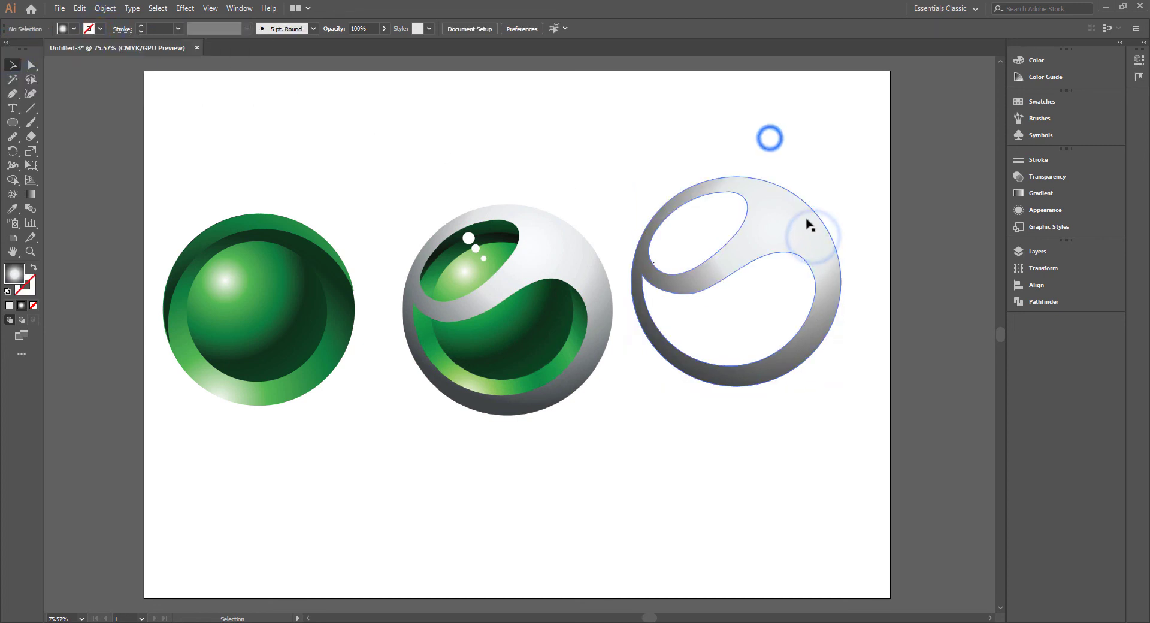
mouse_move(809, 226)
left_mouse_down()
mouse_move(739, 271)
mouse_move(756, 251)
mouse_move(753, 286)
mouse_move(783, 272)
left_mouse_up()
mouse_move(770, 233)
left_mouse_down()
mouse_move(483, 342)
mouse_move(322, 258)
left_mouse_up()
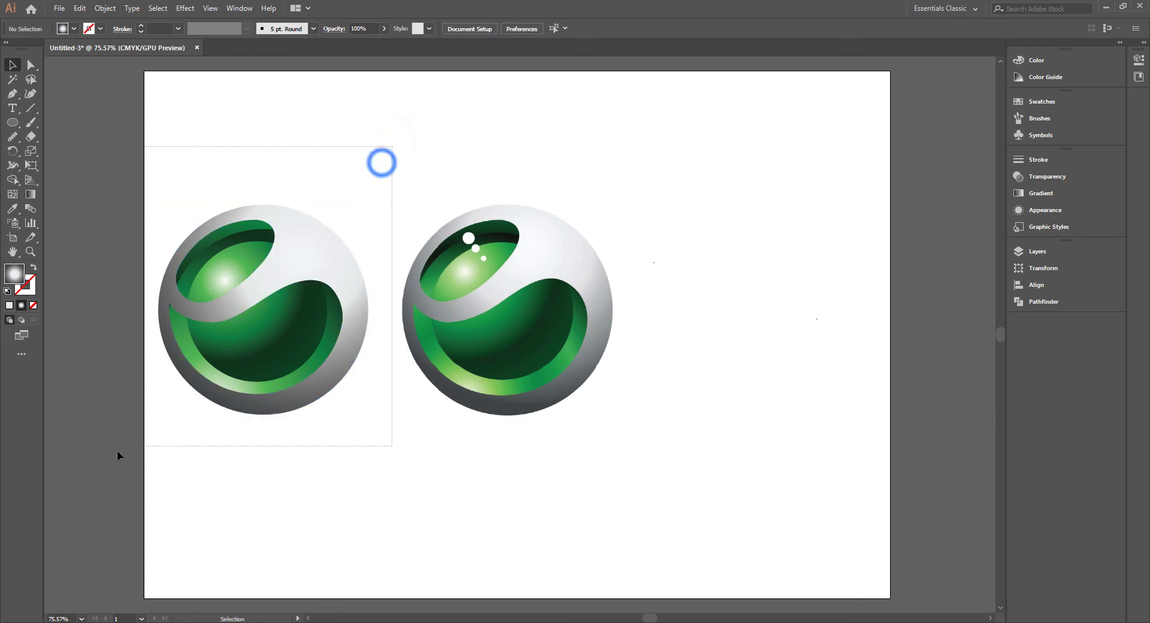
left_click_drag(386, 146, 117, 451)
left_click_drag(246, 300, 731, 293)
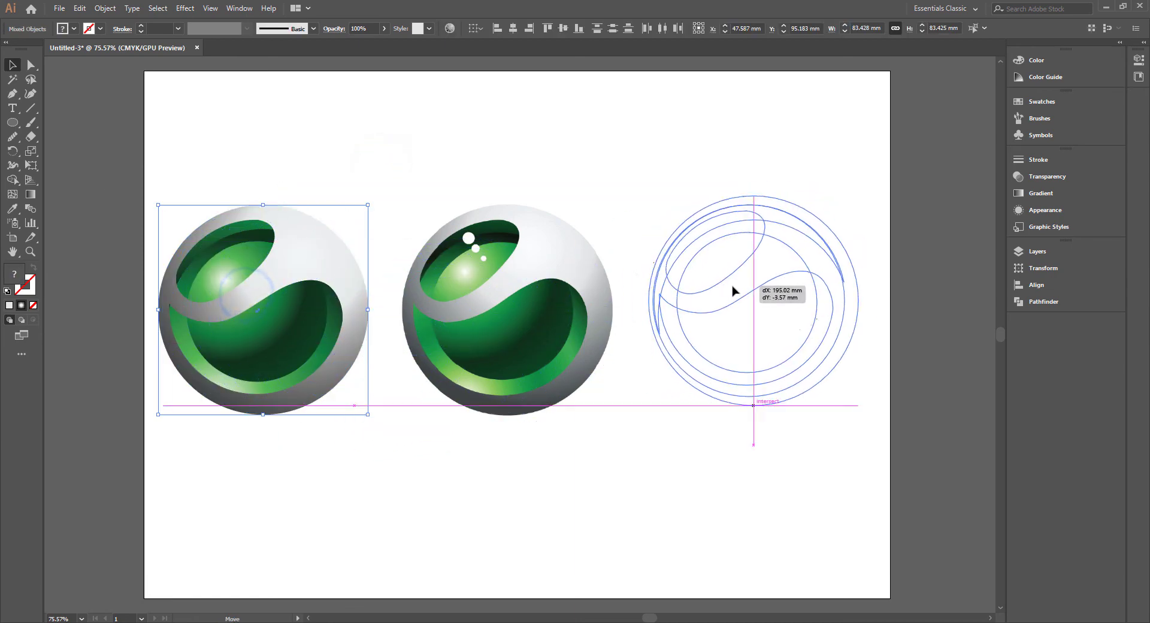
left_click(696, 150)
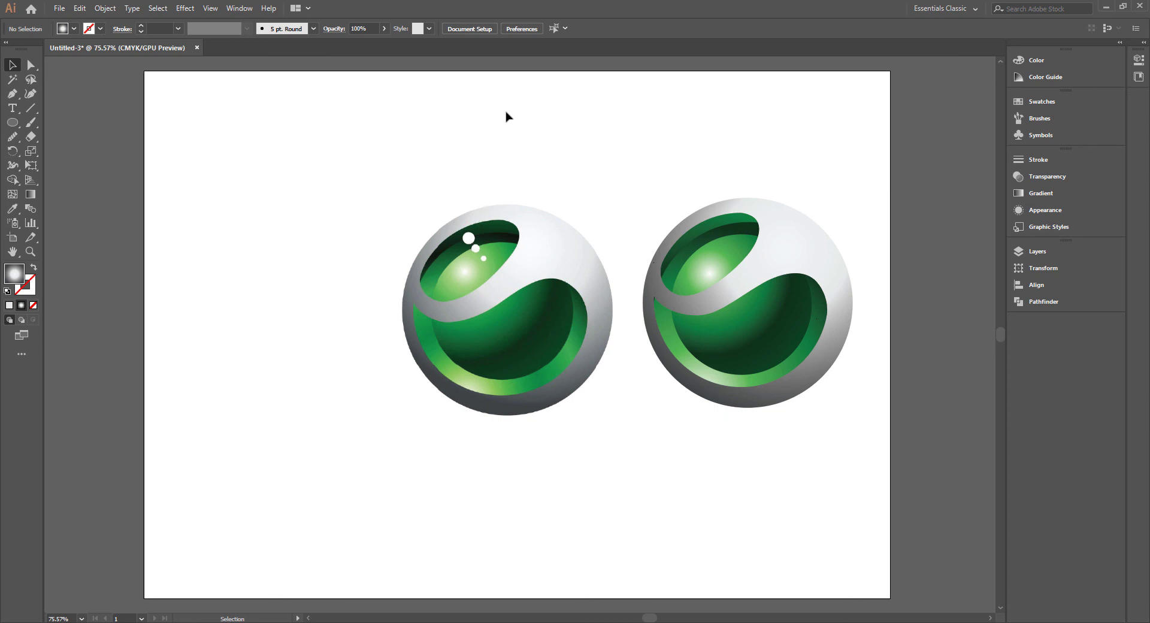
Draw a small ellipse-tool circle and move it beside the first sphere's highlight dots.
left_click(546, 143)
left_click(11, 123)
left_click_drag(611, 400, 639, 422)
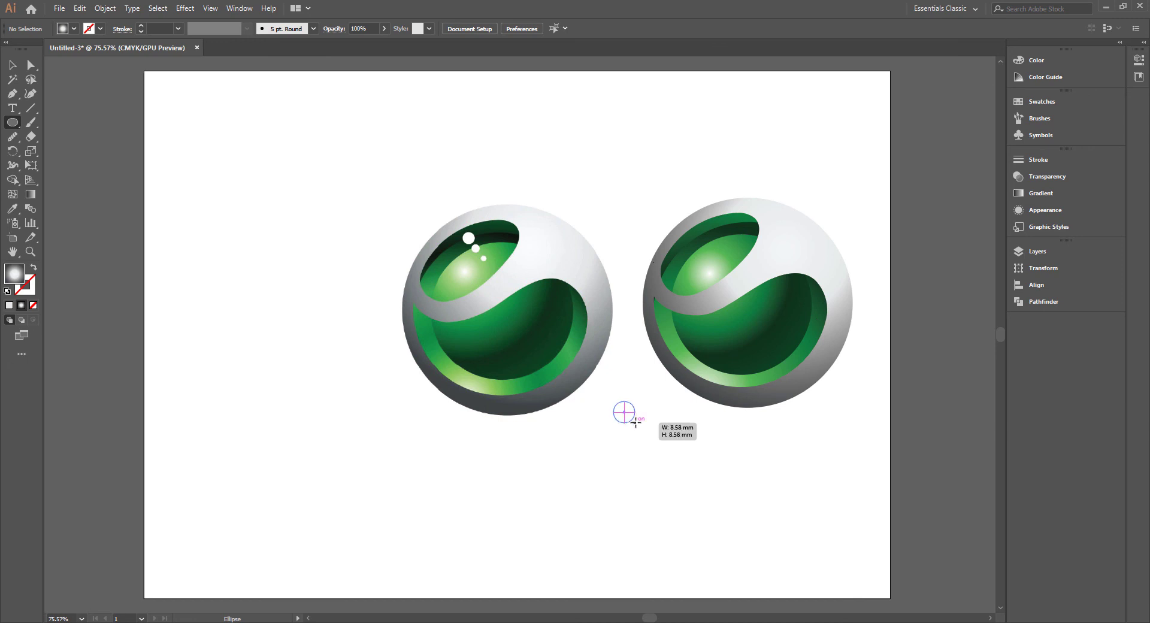
left_click_drag(638, 423, 627, 415)
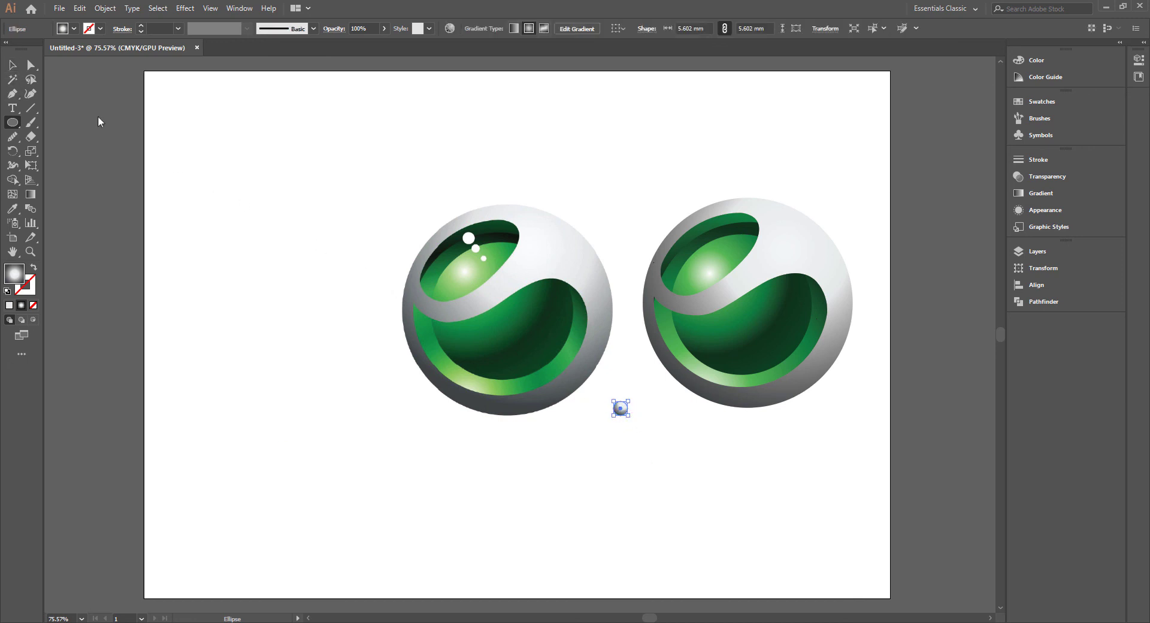
left_click(12, 66)
left_click_drag(620, 408, 450, 247)
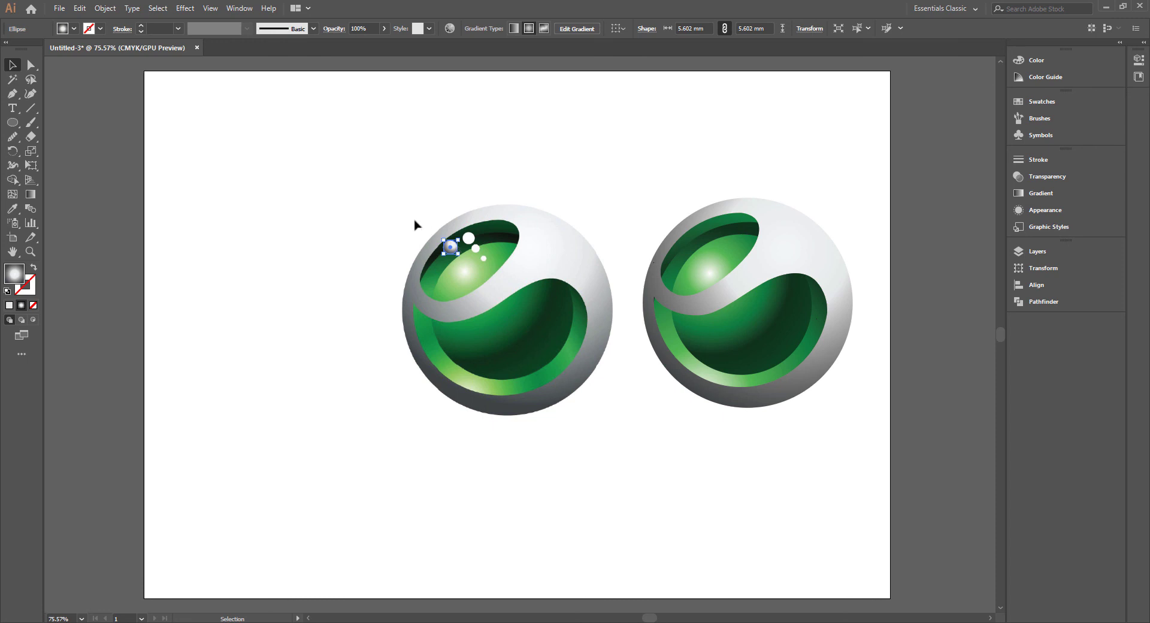
Fill the small circle with white.
left_click(74, 29)
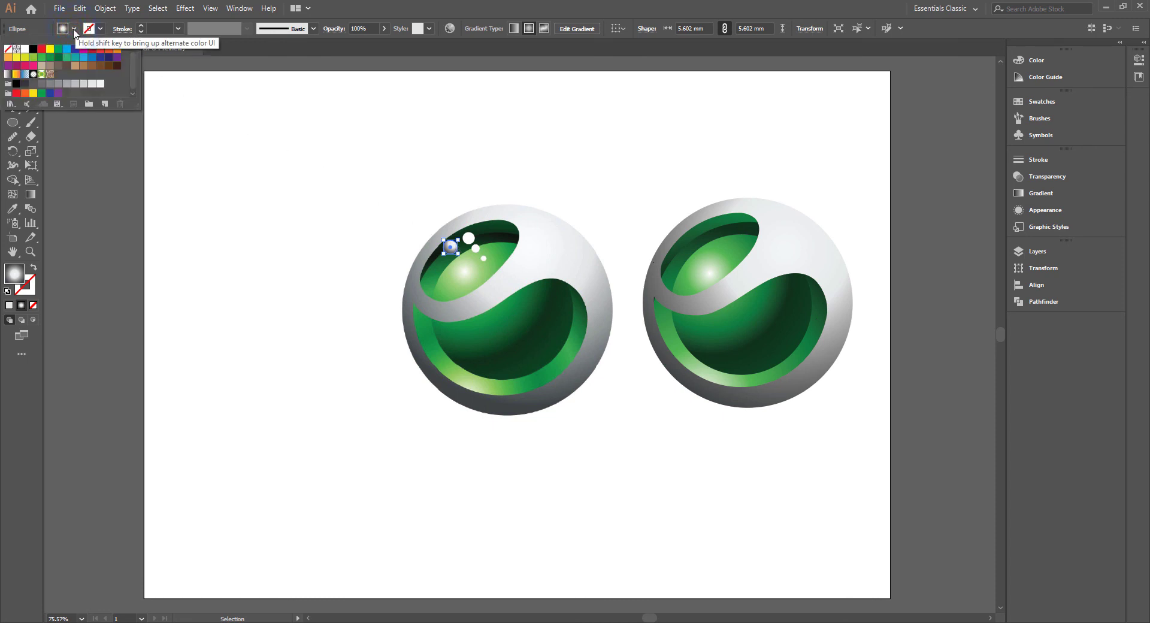
left_click(25, 49)
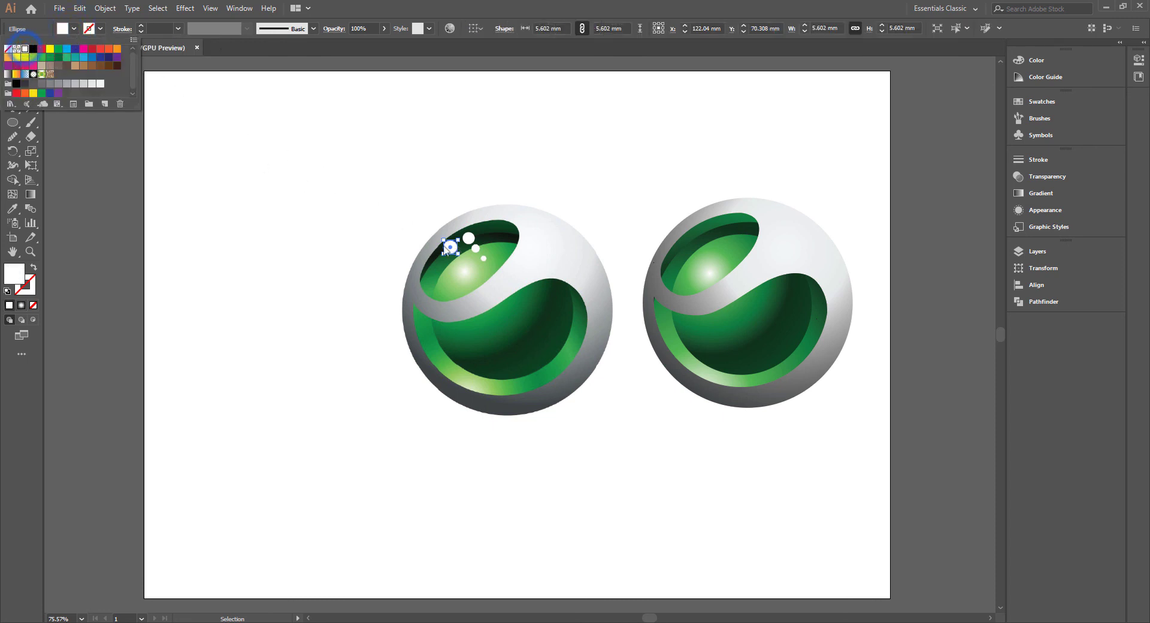
left_click(454, 254)
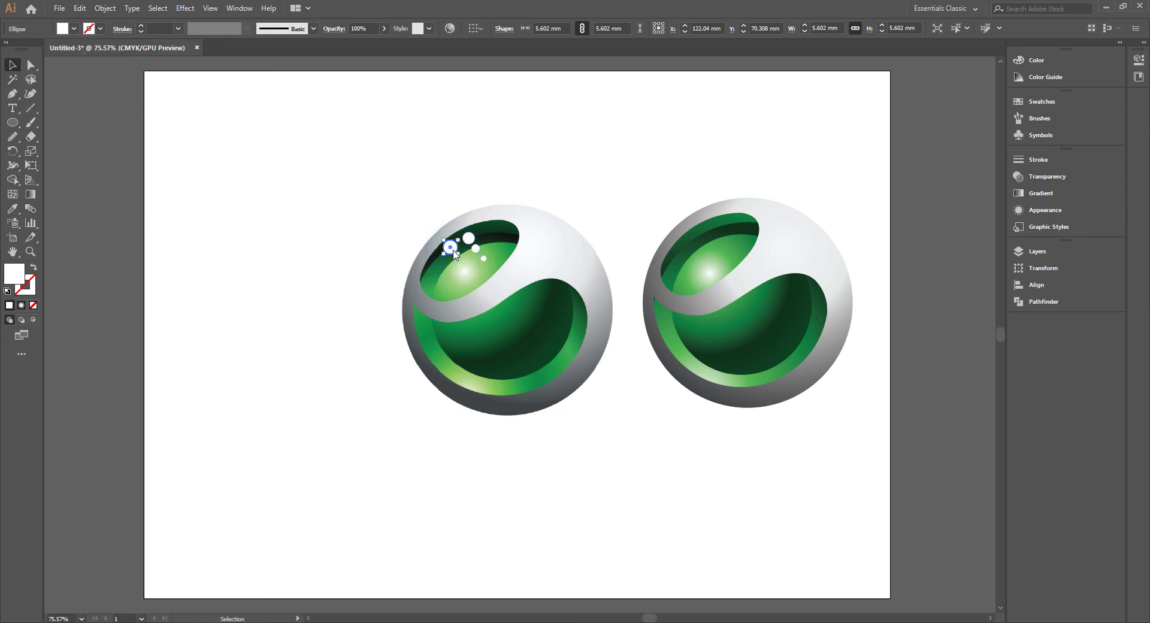
key("a")
key("v")
Paste a copy in front, move it just below the first dot, and shrink it to 4.449 mm.
left_click(80, 8)
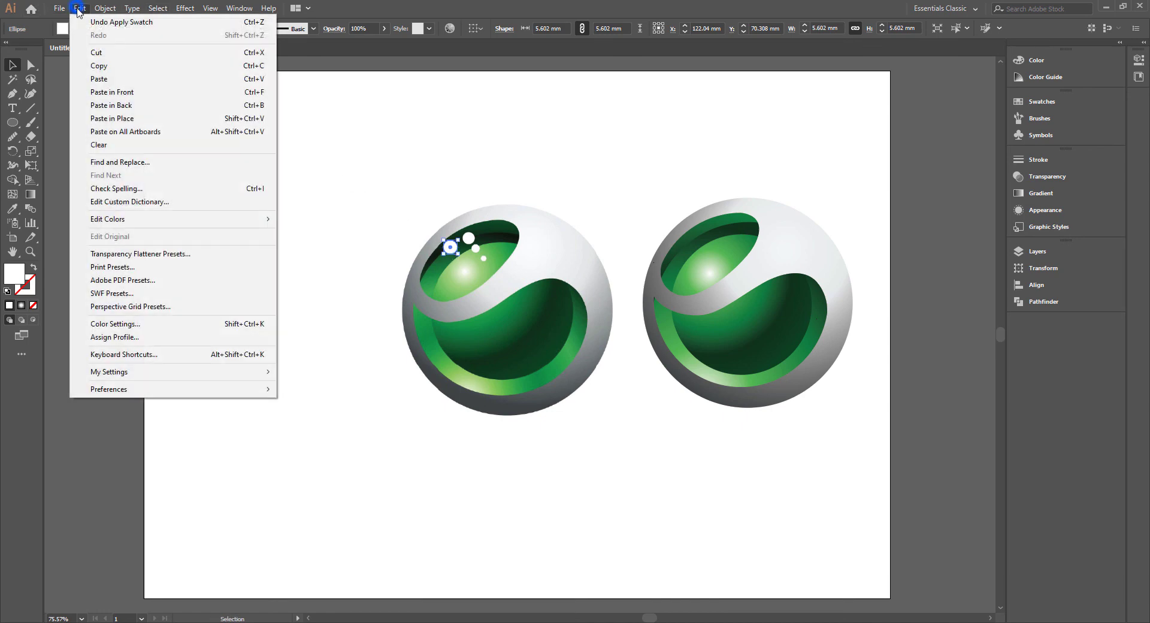
left_click(96, 64)
left_click(79, 8)
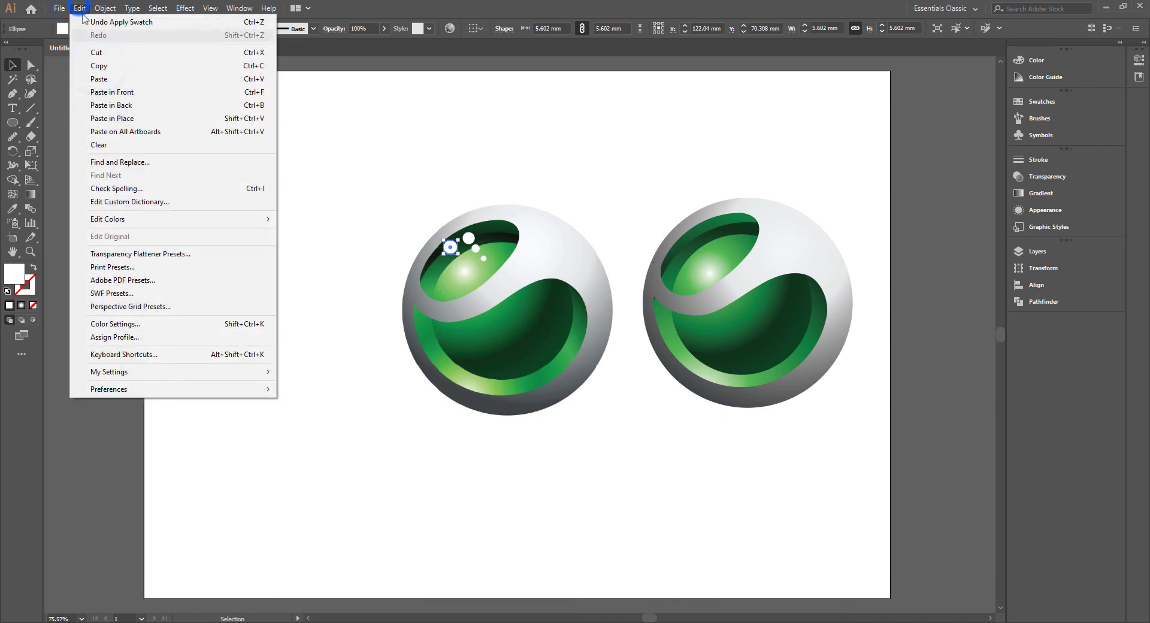
left_click(114, 92)
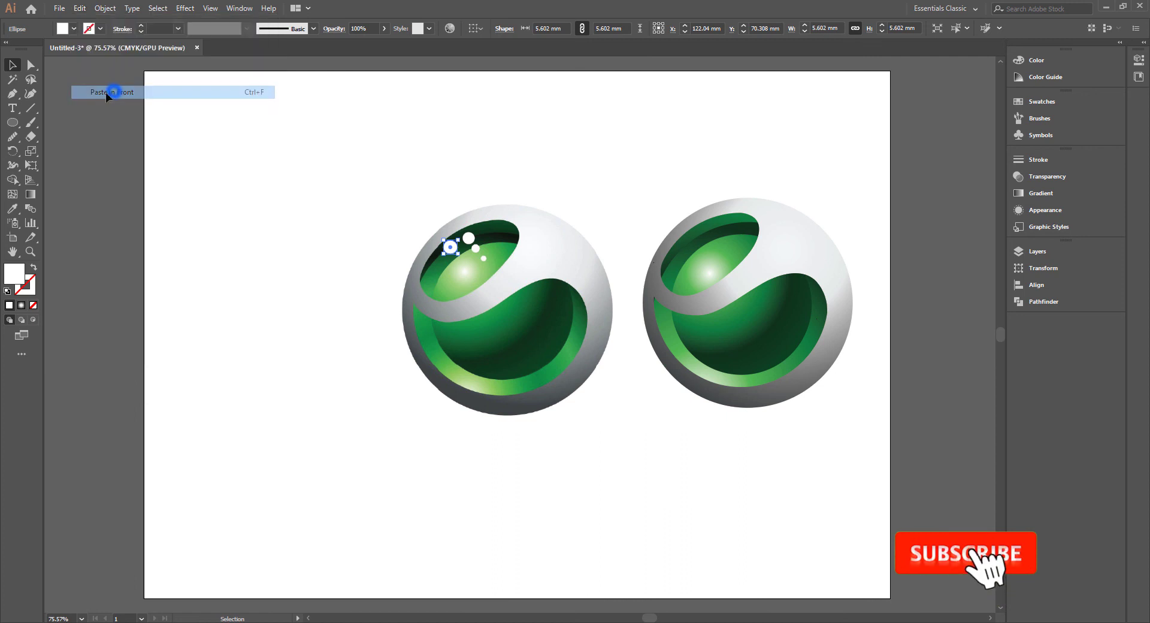
left_click_drag(451, 250, 461, 264)
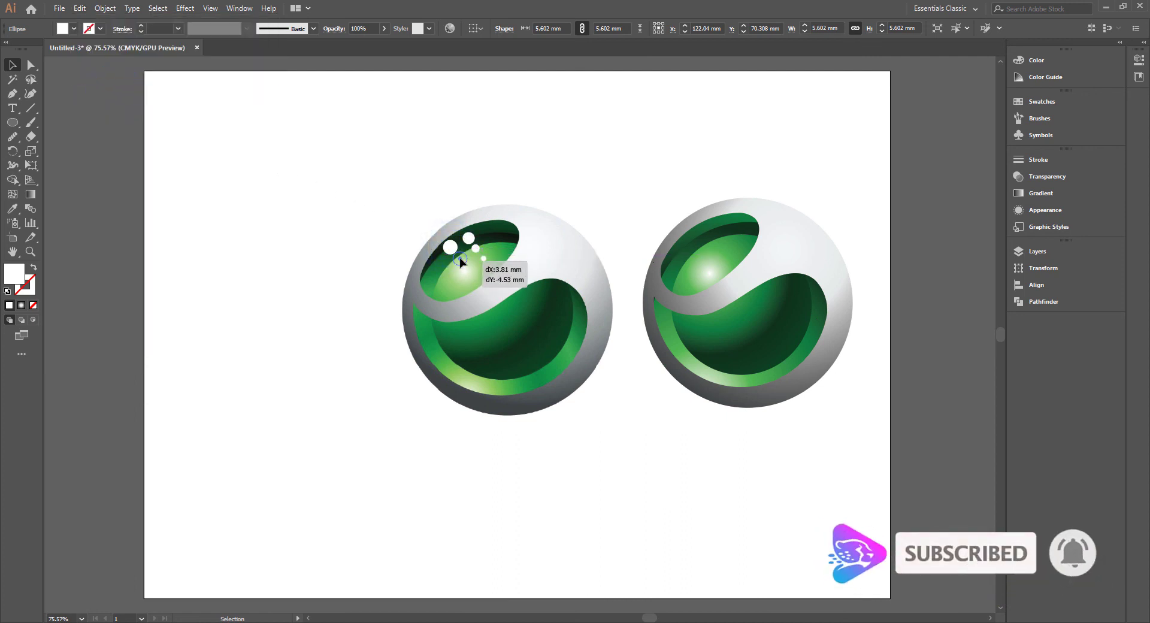
left_click_drag(461, 263, 461, 259)
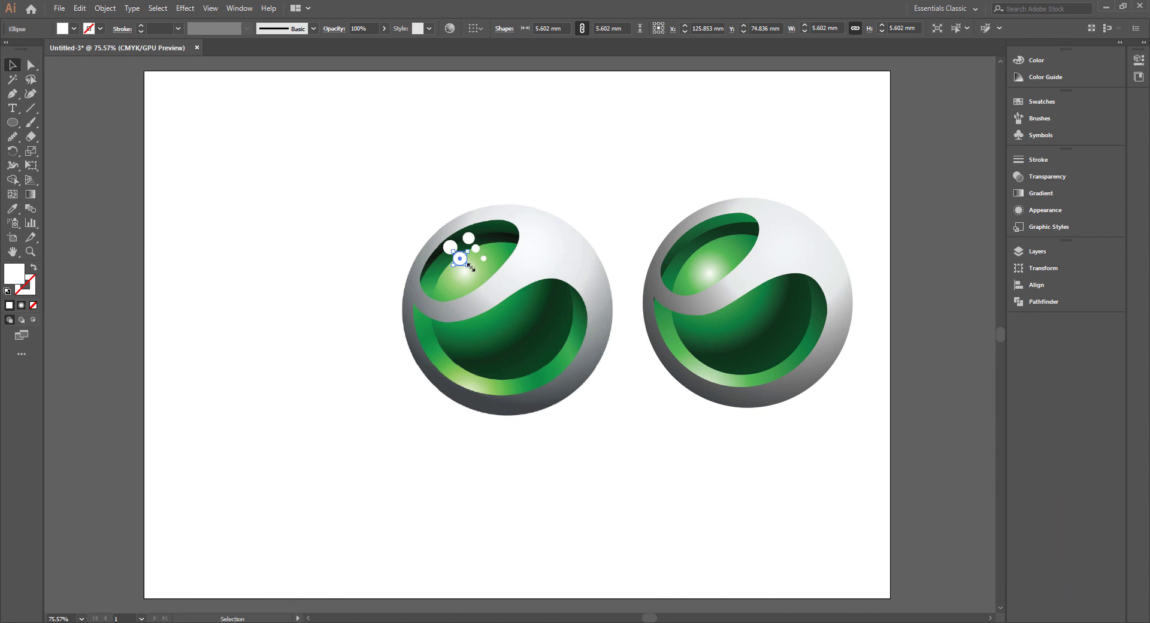
left_click_drag(467, 266, 464, 262)
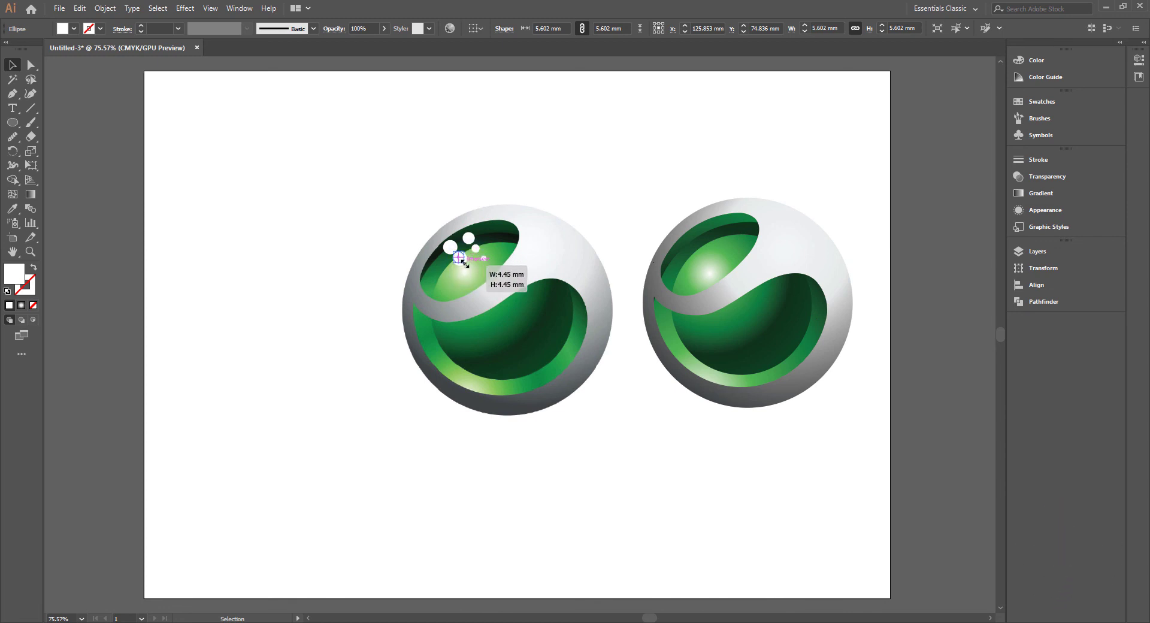
left_click_drag(465, 263, 464, 263)
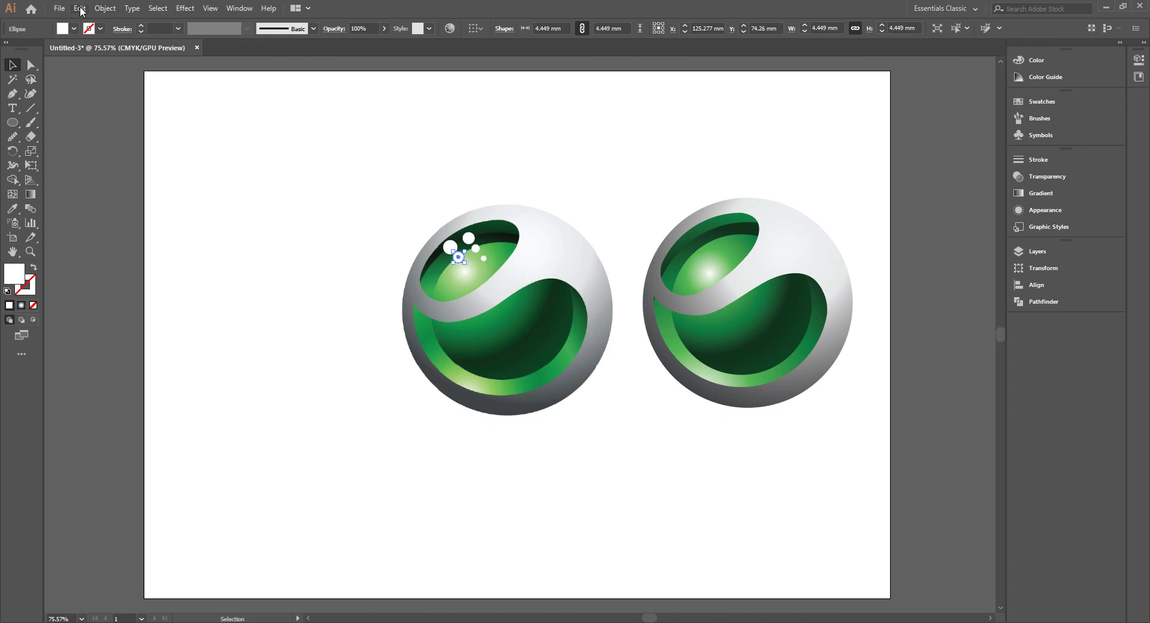
Copy the smaller white dot and paste another copy in front.
left_click(79, 8)
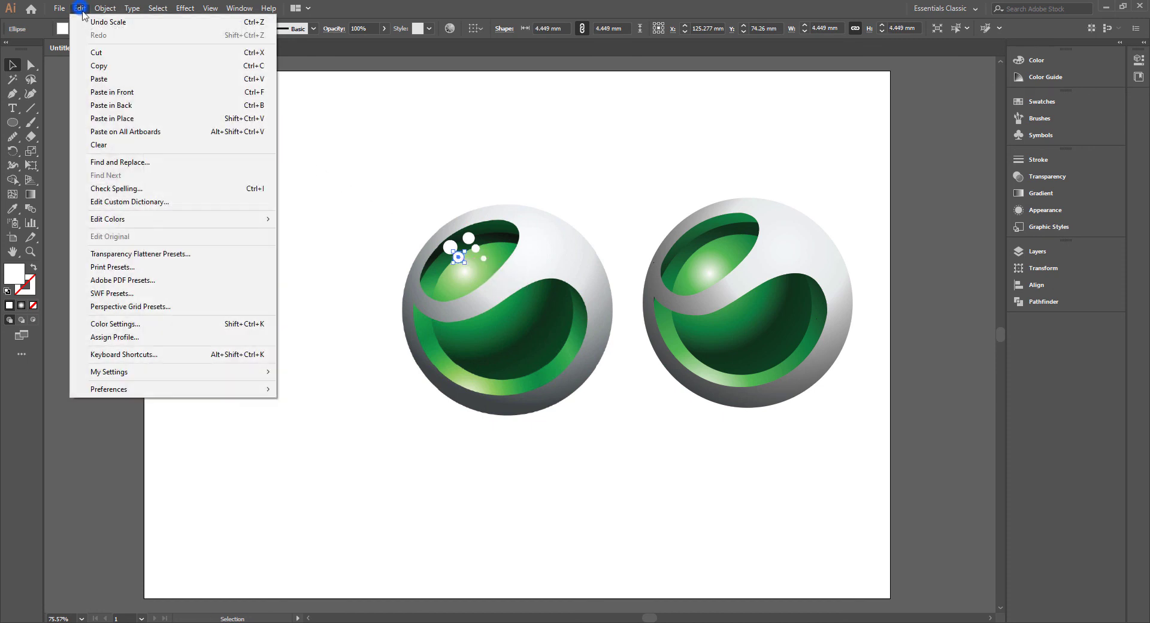
left_click(109, 64)
left_click(80, 8)
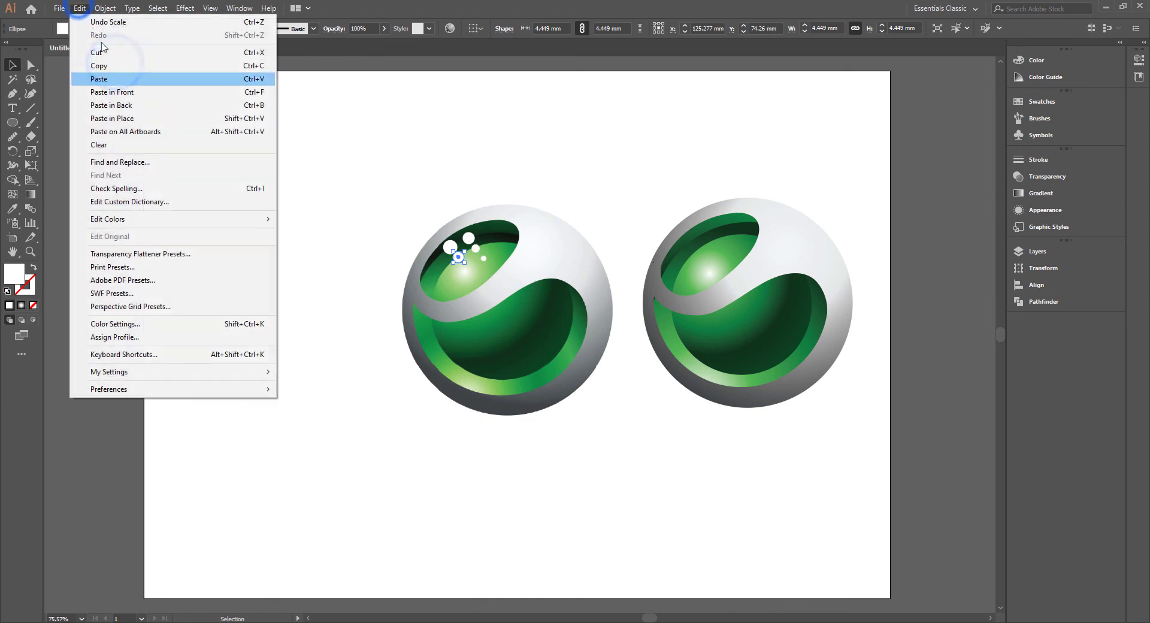
left_click(131, 92)
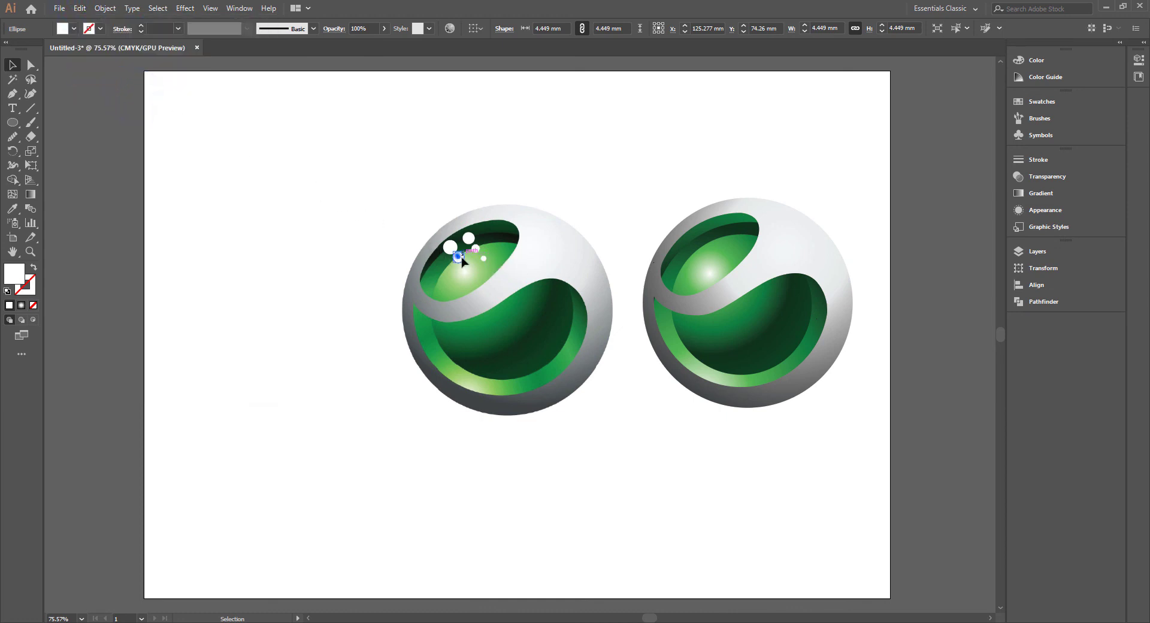
Position the third dot along the highlight trail and resize the glow circle beneath.
left_click_drag(459, 257, 471, 275)
left_click(458, 257)
key("Right")
key("Down")
left_click(470, 268)
left_click_drag(473, 273, 470, 269)
Duplicate the three white highlight dots onto the second sphere.
left_click_drag(398, 192, 505, 310)
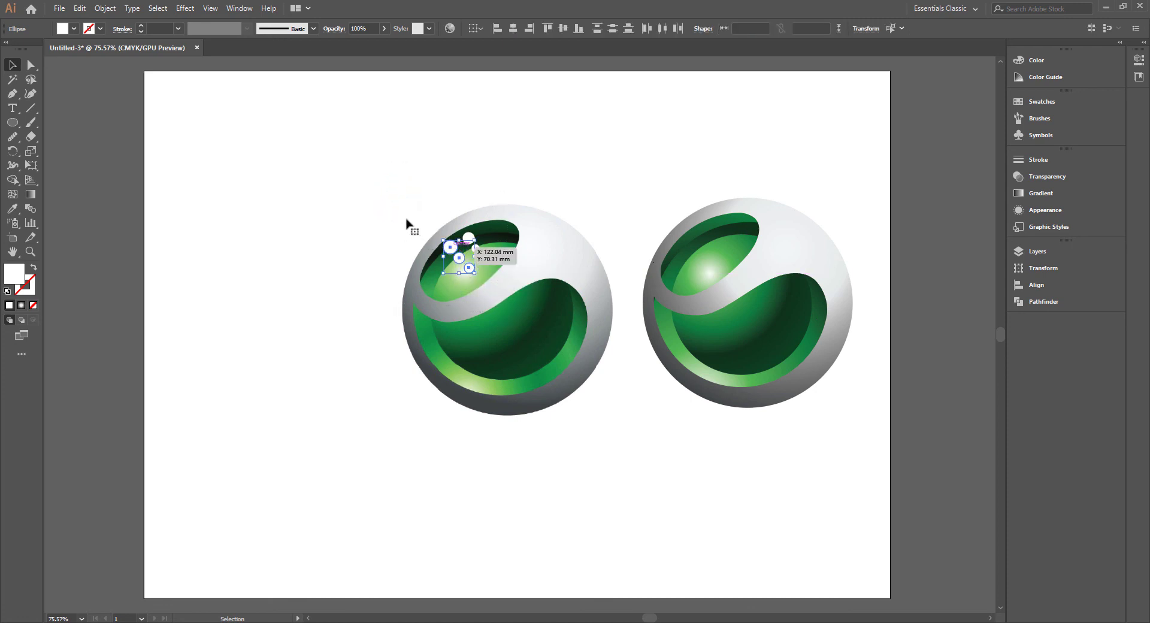
left_click_drag(467, 246, 698, 241)
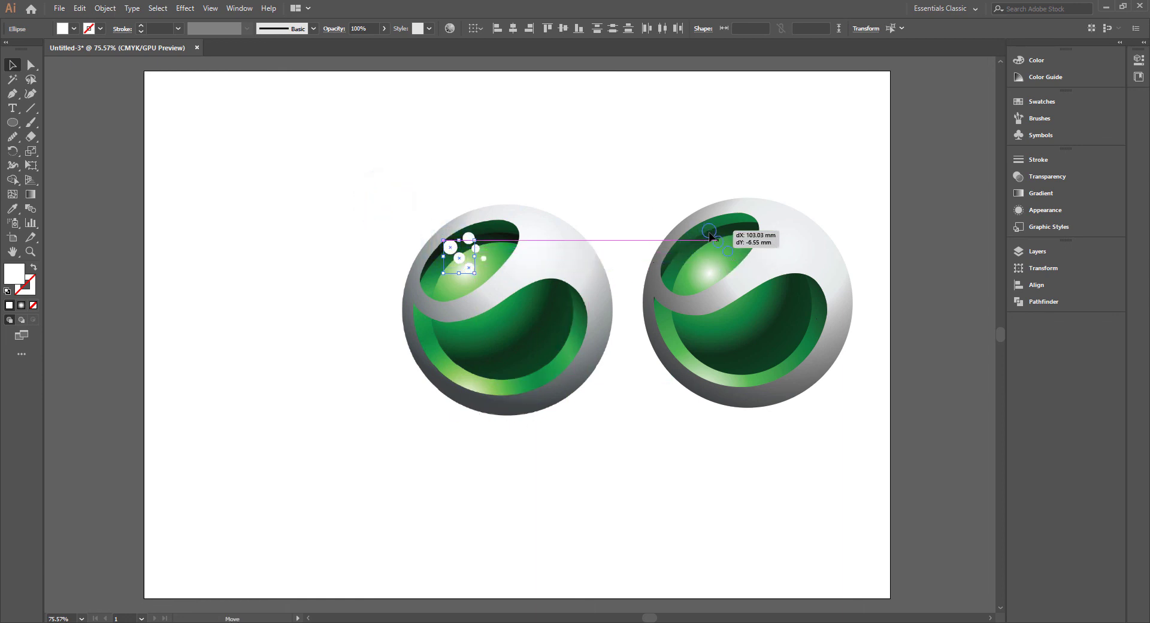
left_click_drag(698, 241, 707, 239)
left_click(708, 128)
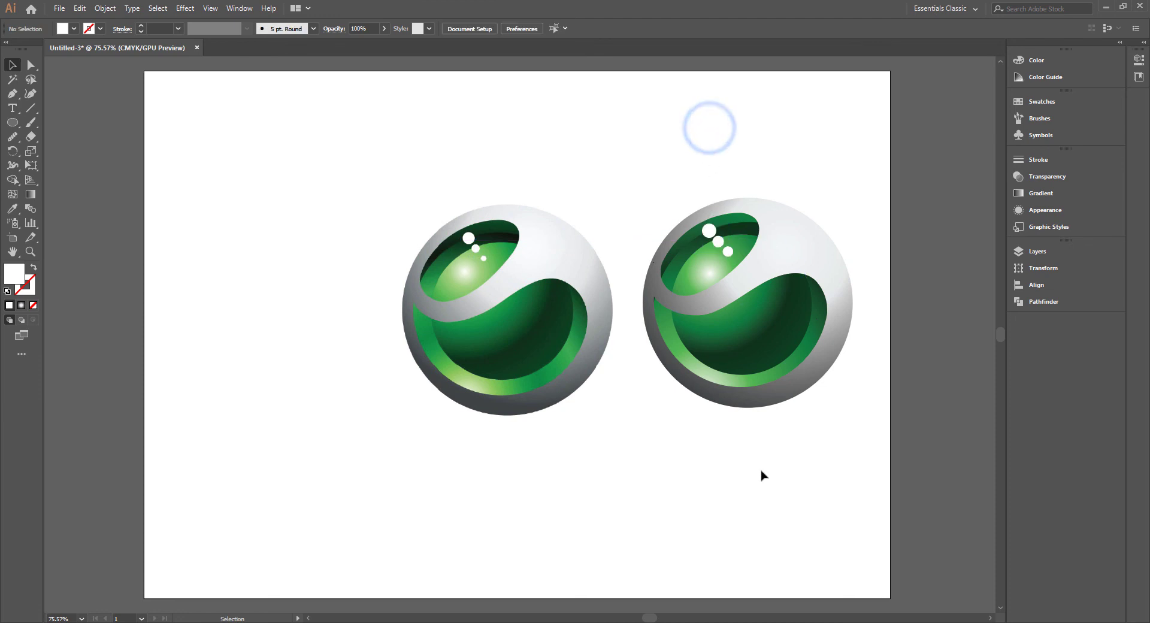
left_click(727, 251)
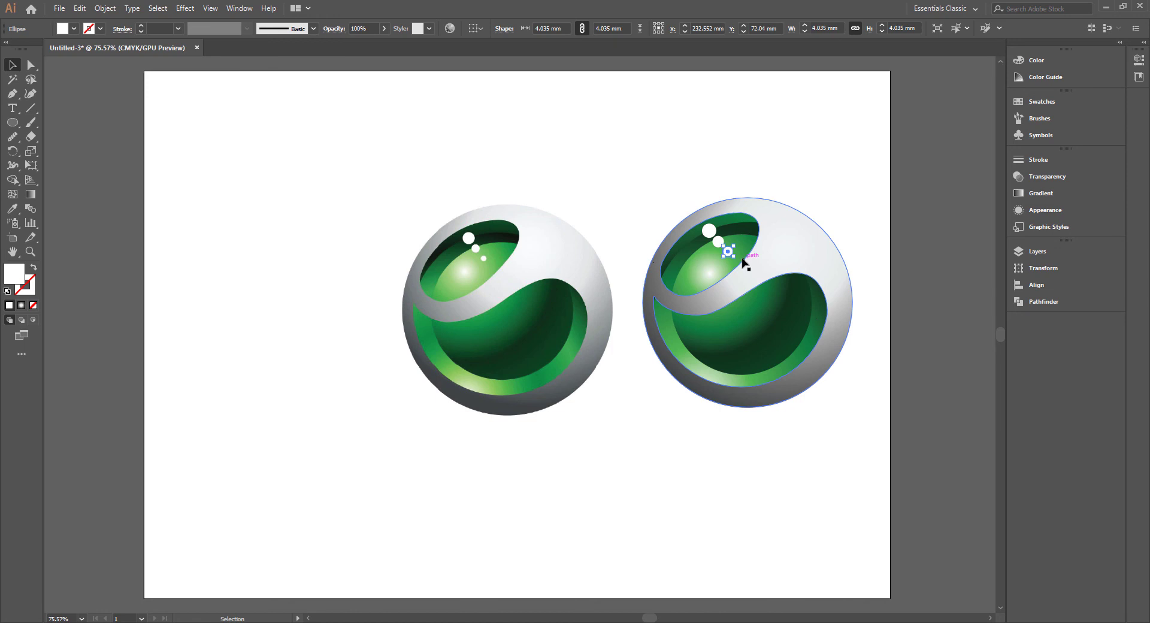
left_click(797, 173)
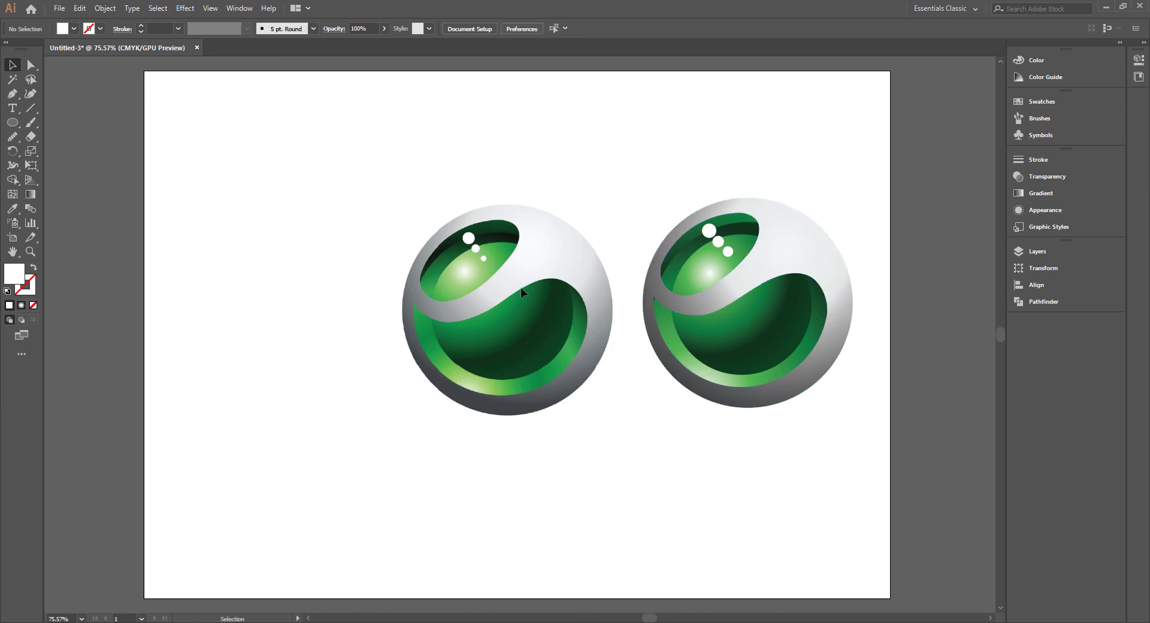